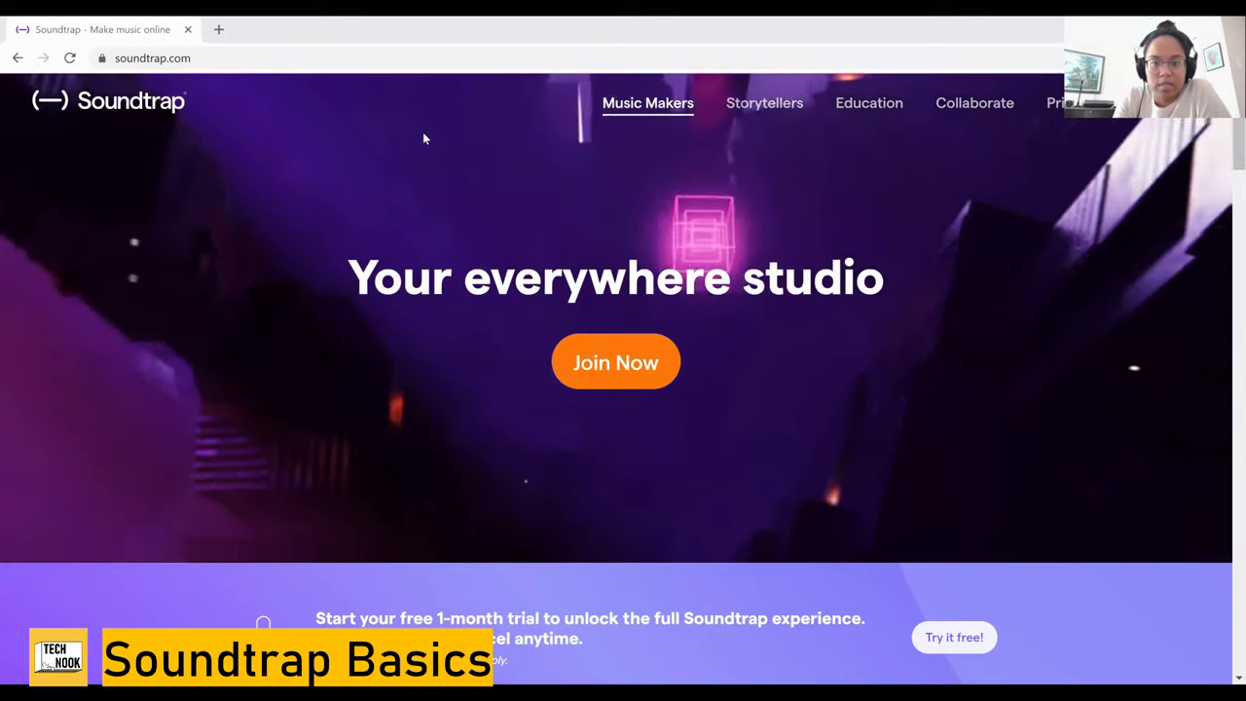
Scroll up and down the Soundtrap pricing page to compare the Premium, Supreme, Storytellers and Complete plans.
scroll(72, 486, "down", 3)
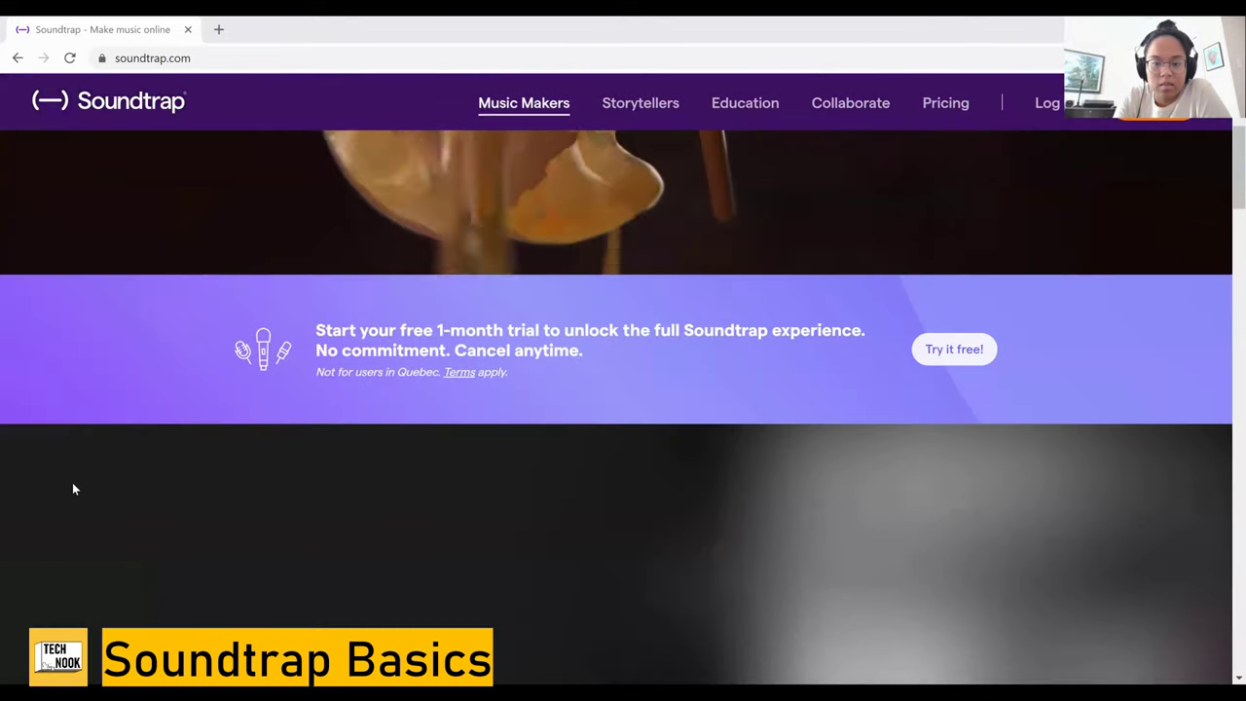
scroll(72, 489, "down", 5)
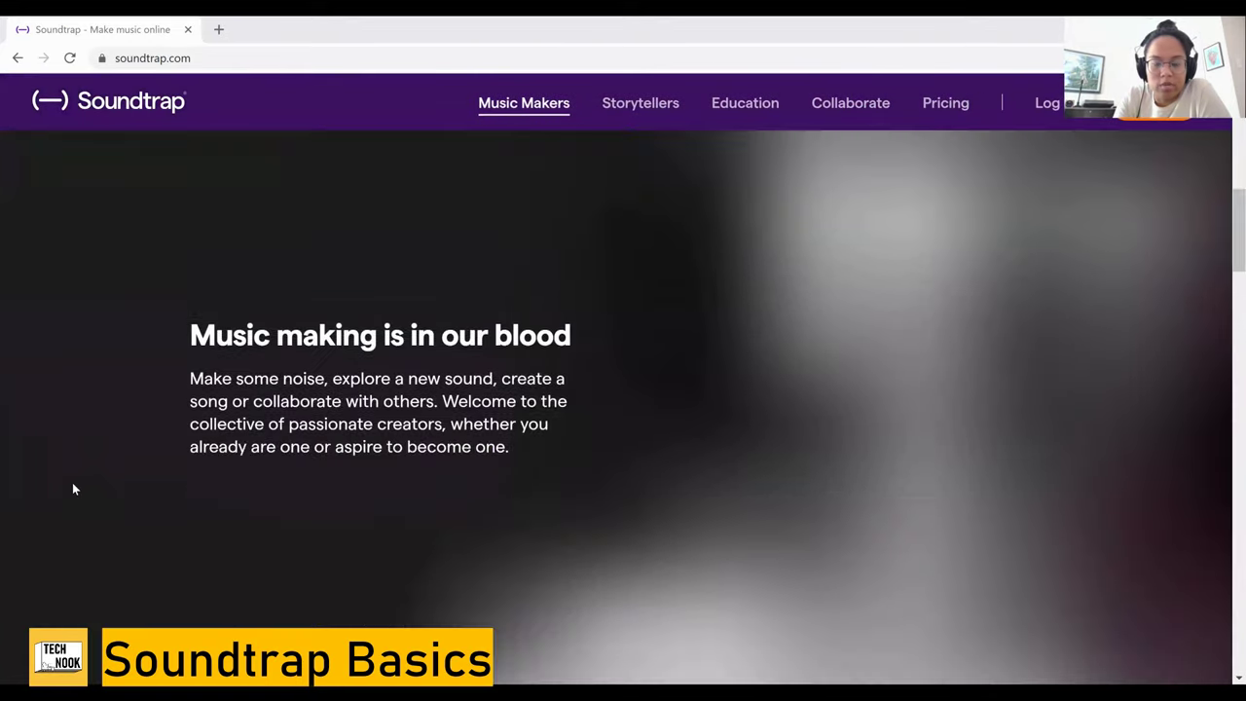
scroll(72, 489, "down", 5)
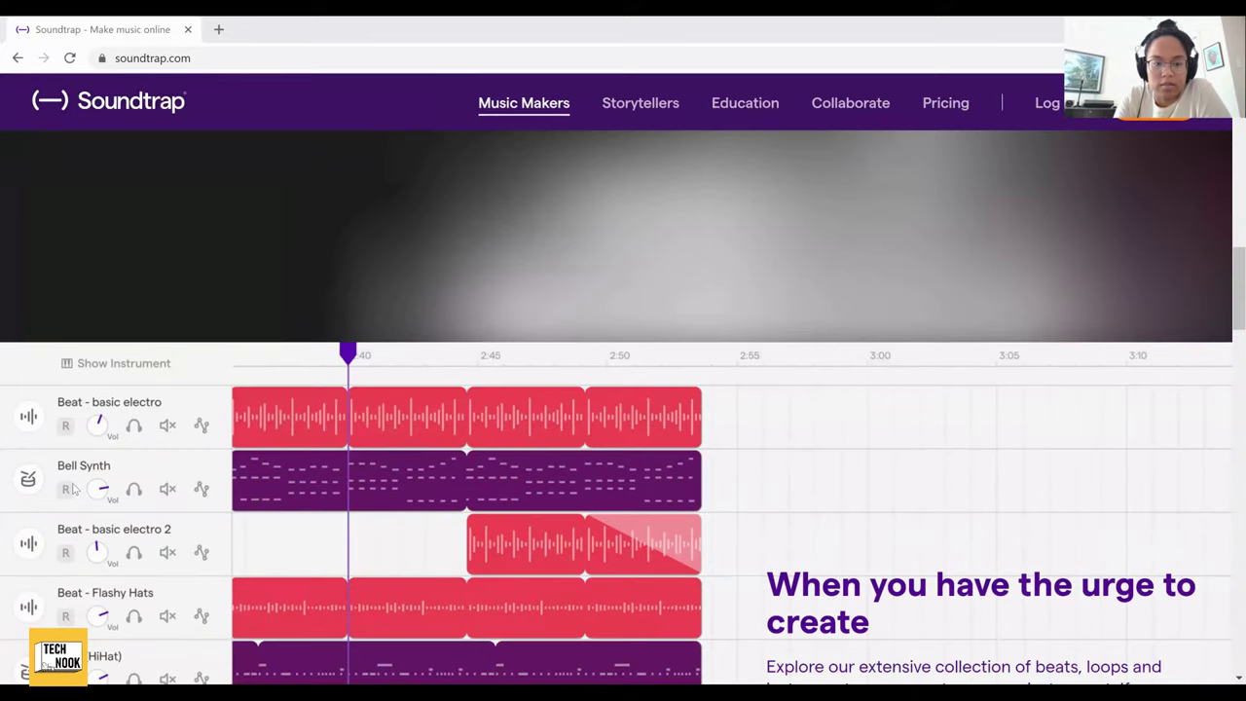
scroll(72, 488, "down", 4)
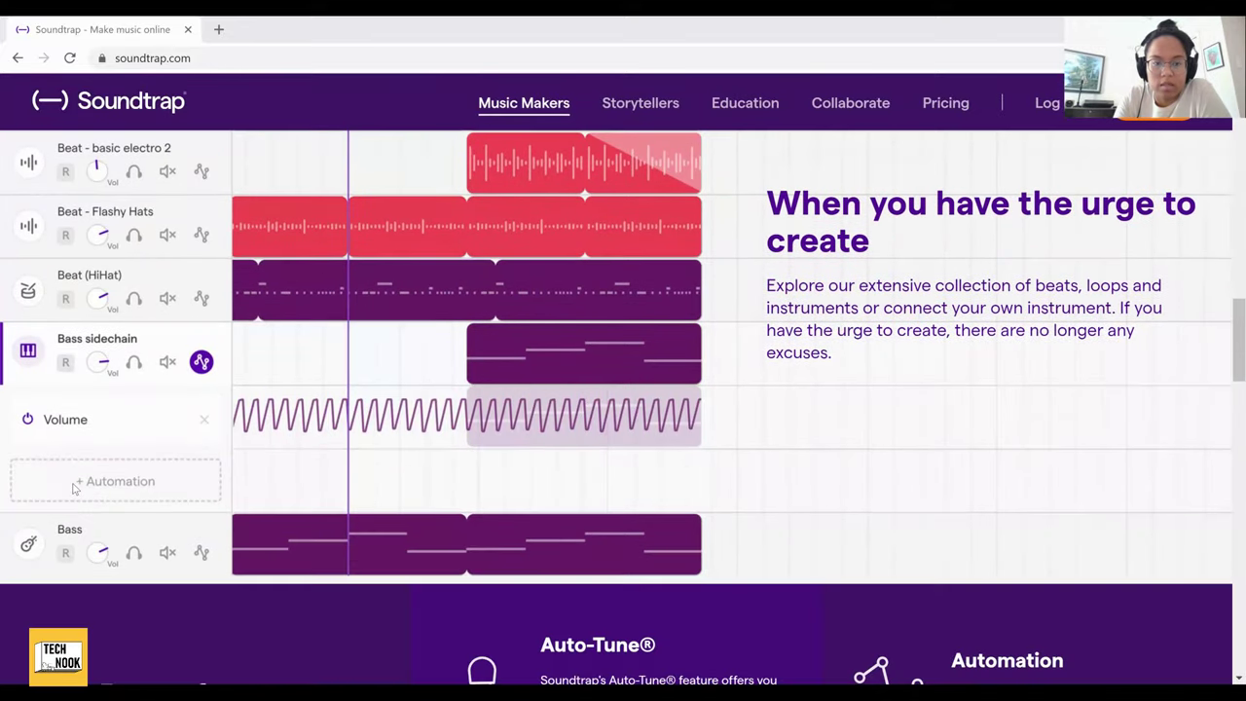
scroll(74, 487, "down", 5)
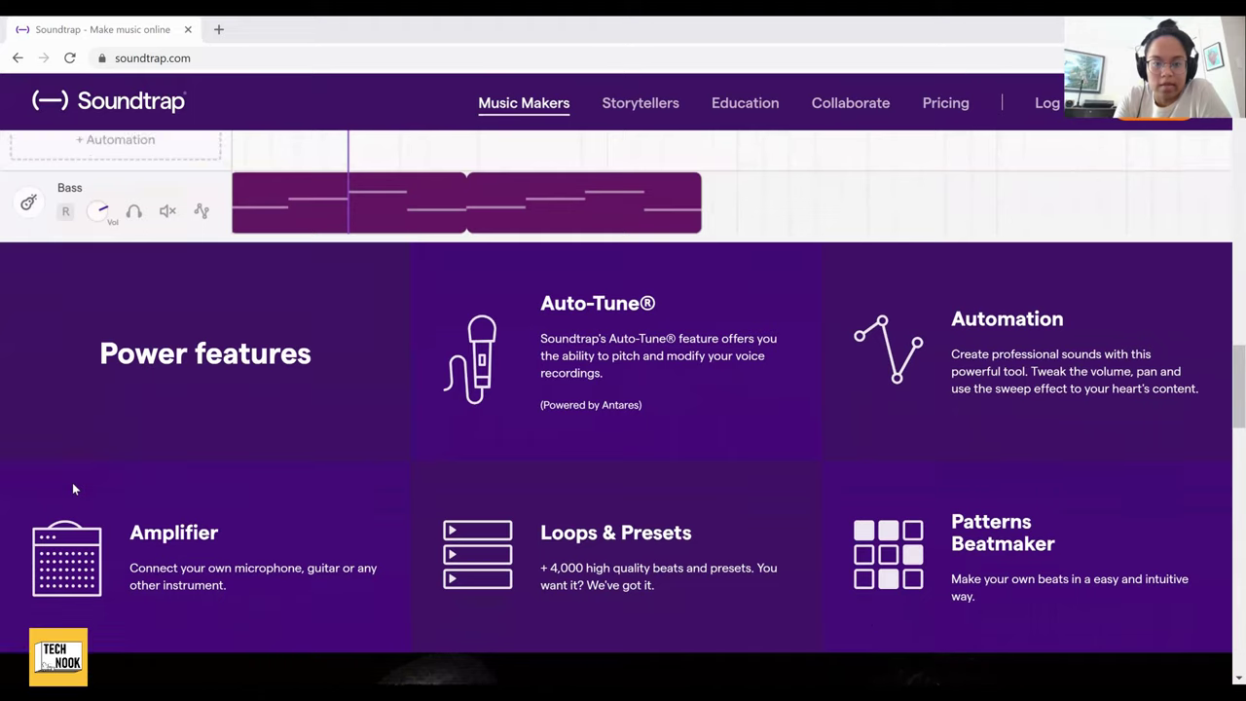
scroll(72, 489, "down", 4)
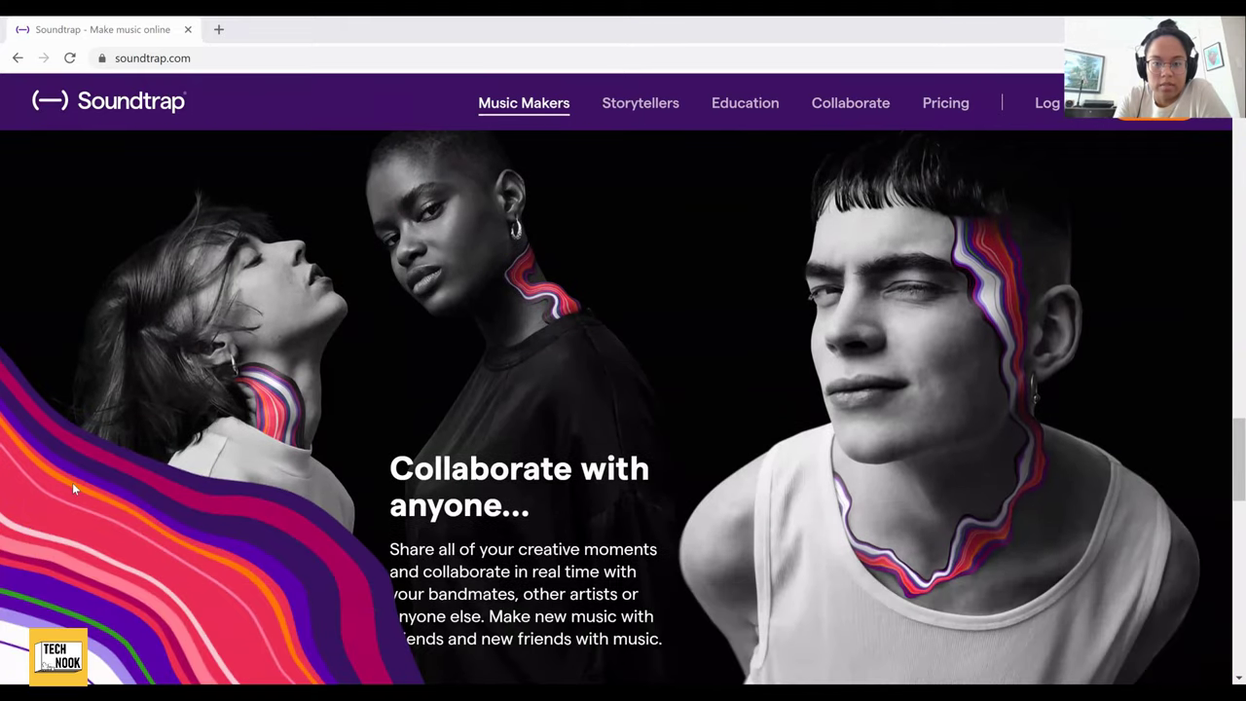
scroll(72, 482, "down", 2)
scroll(72, 482, "down", 2)
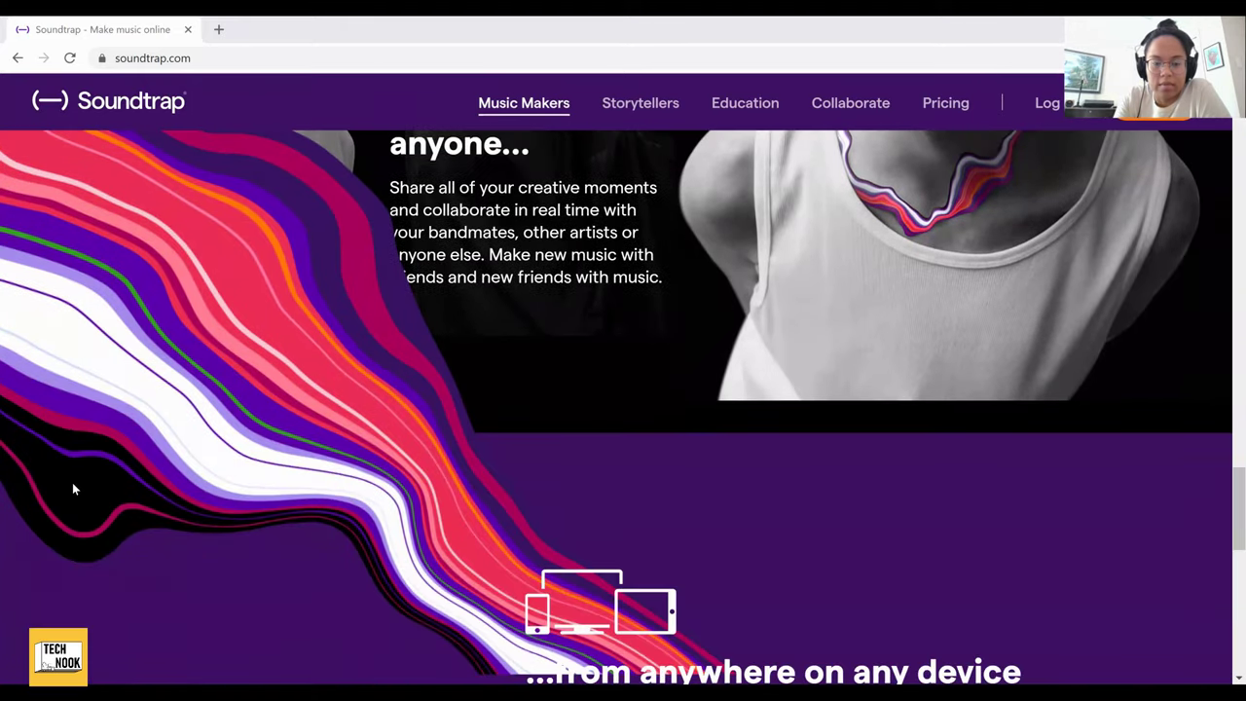
scroll(72, 482, "down", 3)
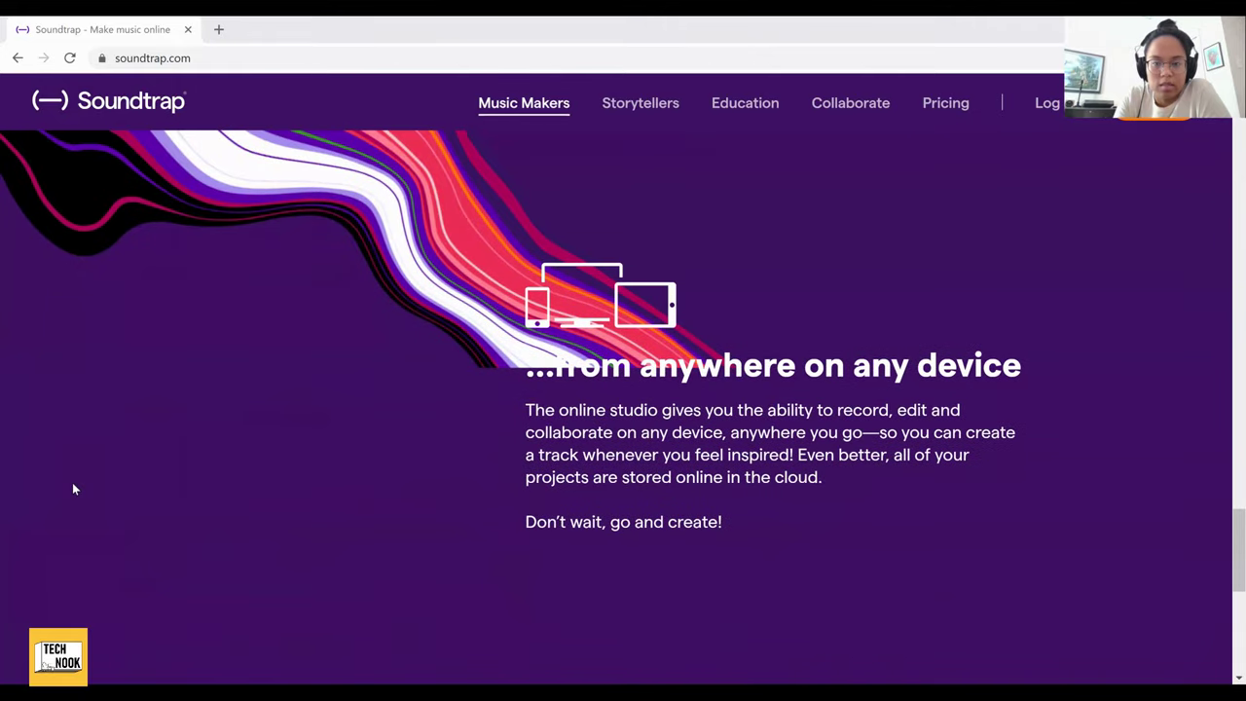
scroll(72, 488, "down", 1)
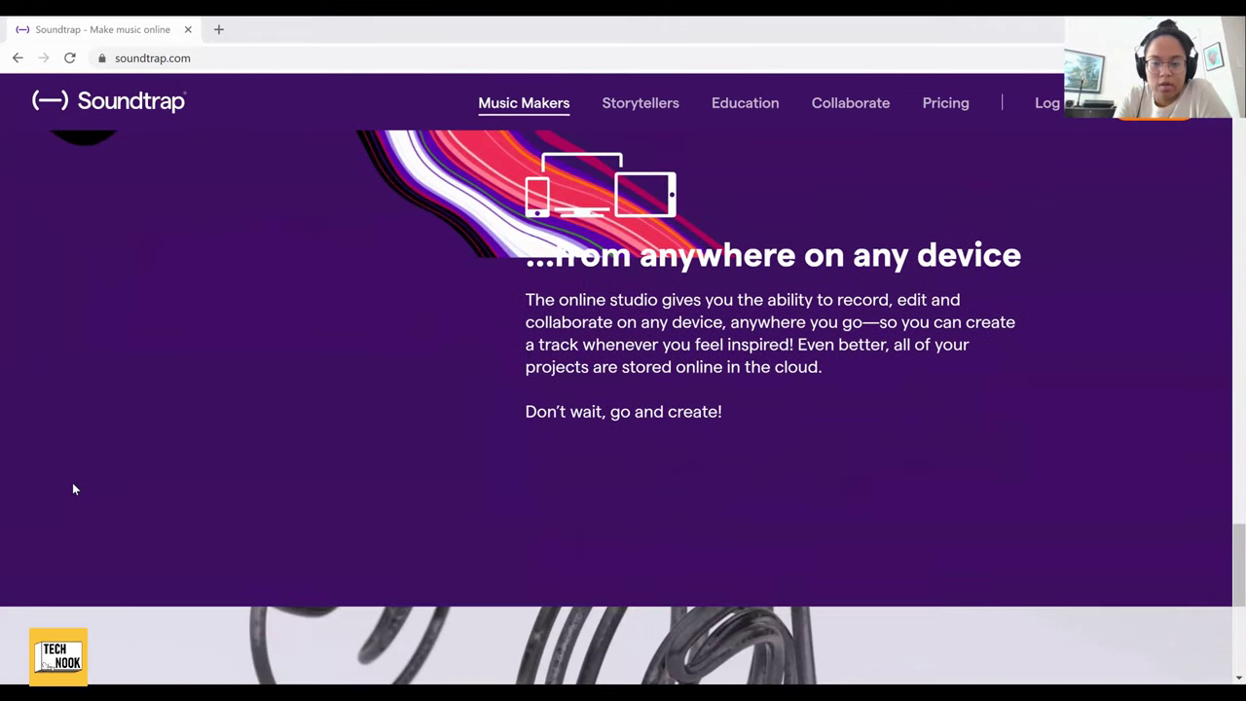
scroll(73, 489, "up", 2)
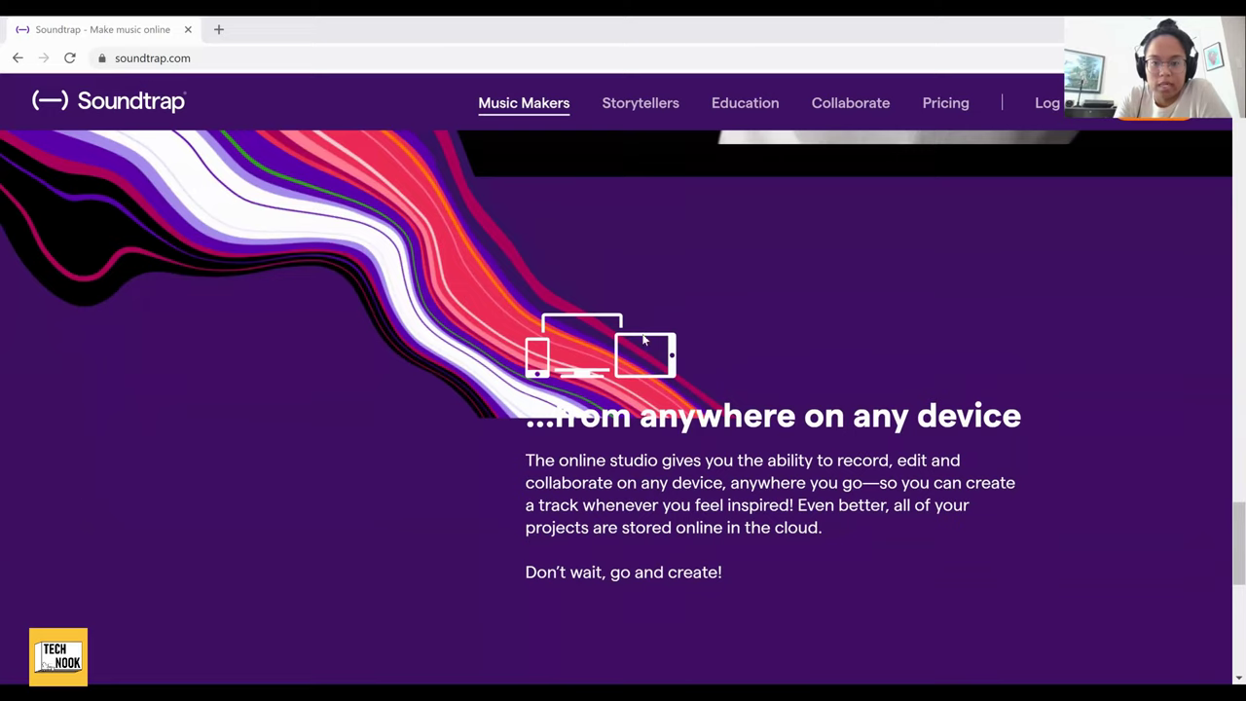
scroll(166, 492, "down", 1)
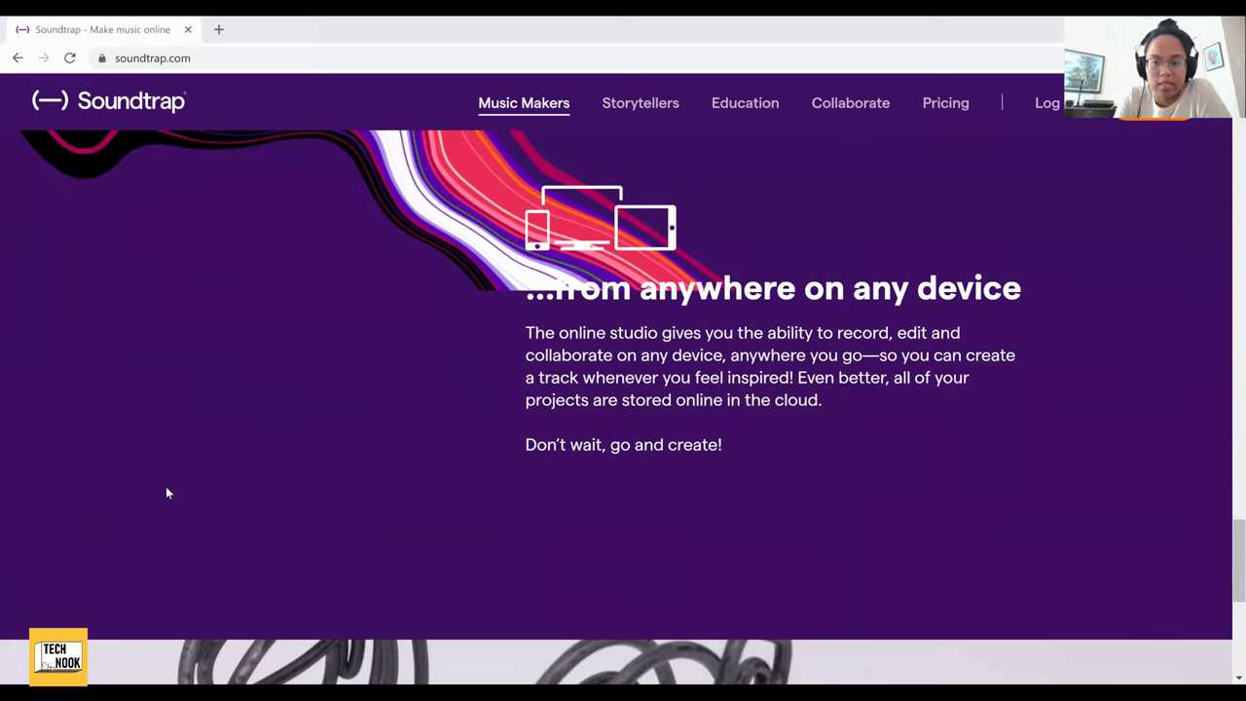
scroll(166, 492, "down", 2)
scroll(167, 492, "down", 2)
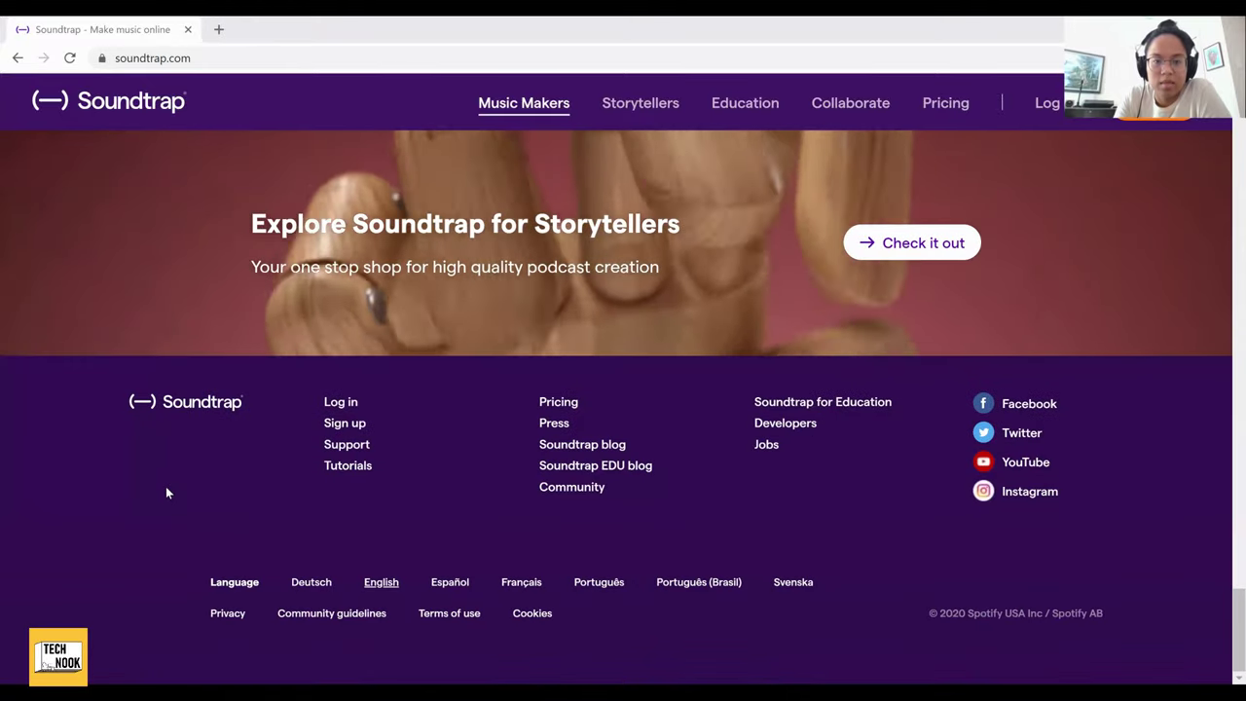
scroll(166, 492, "up", 4)
scroll(167, 493, "up", 8)
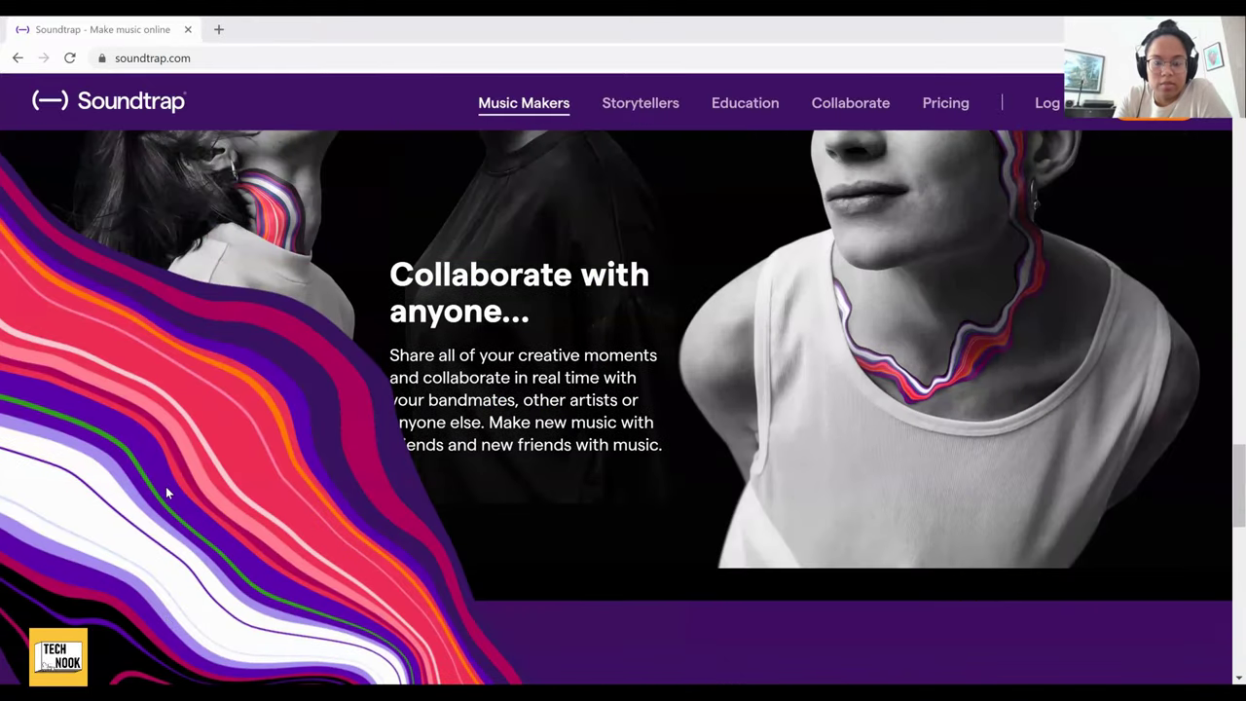
scroll(165, 493, "up", 10)
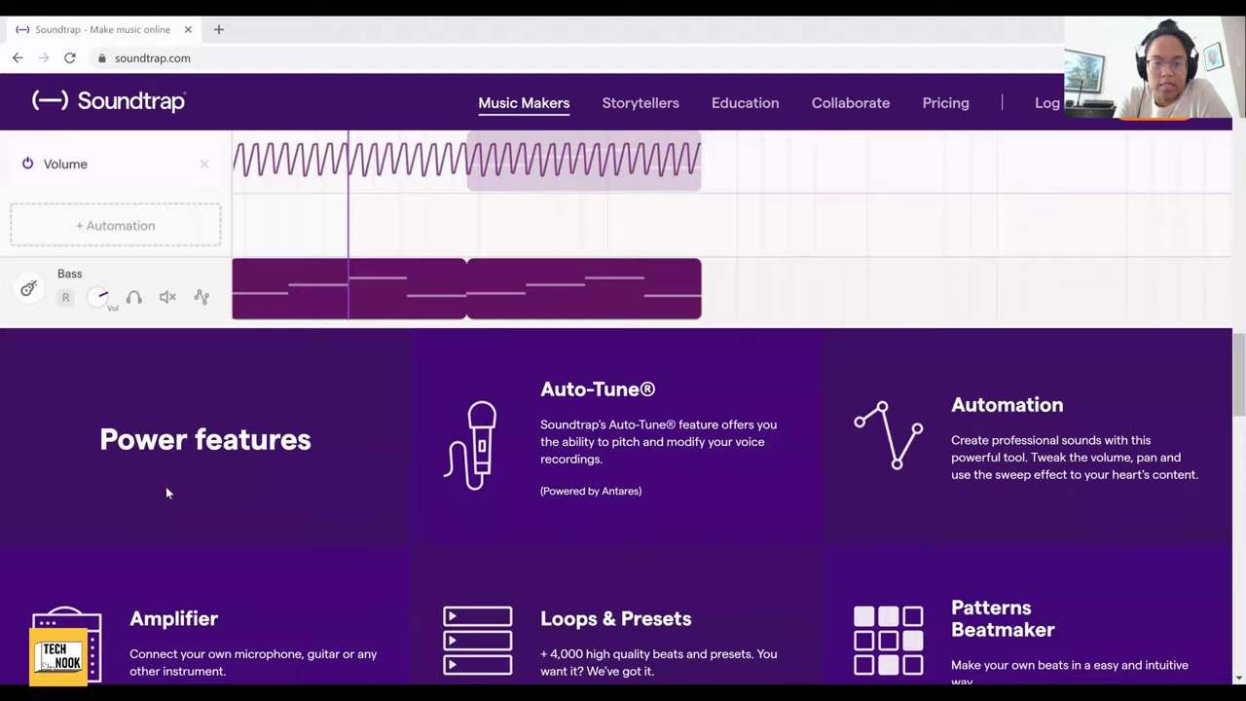
scroll(166, 492, "up", 3)
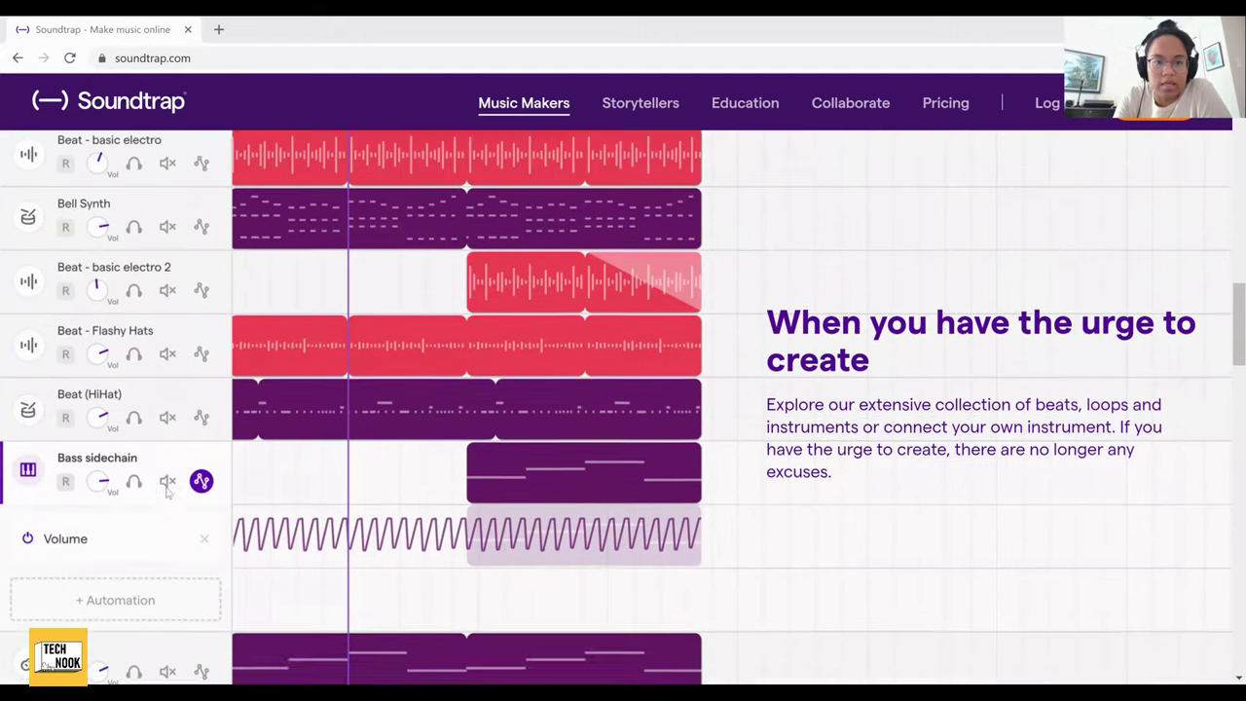
scroll(167, 492, "down", 2)
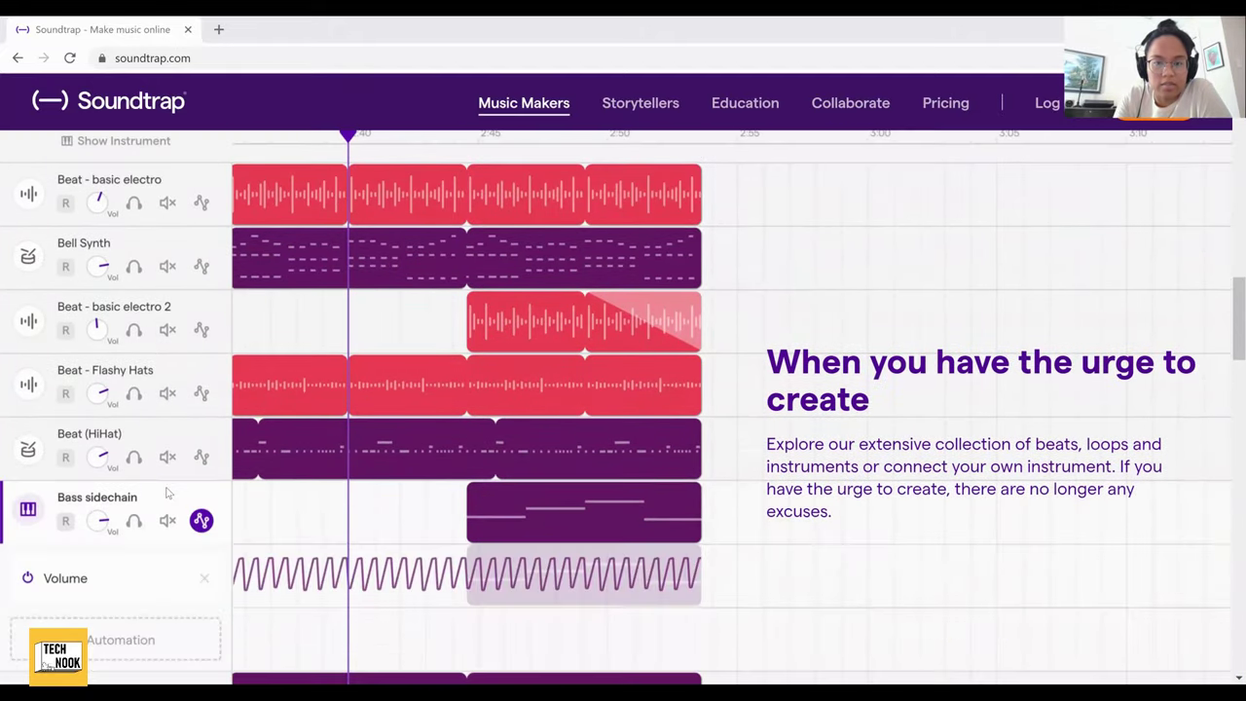
scroll(165, 493, "up", 7)
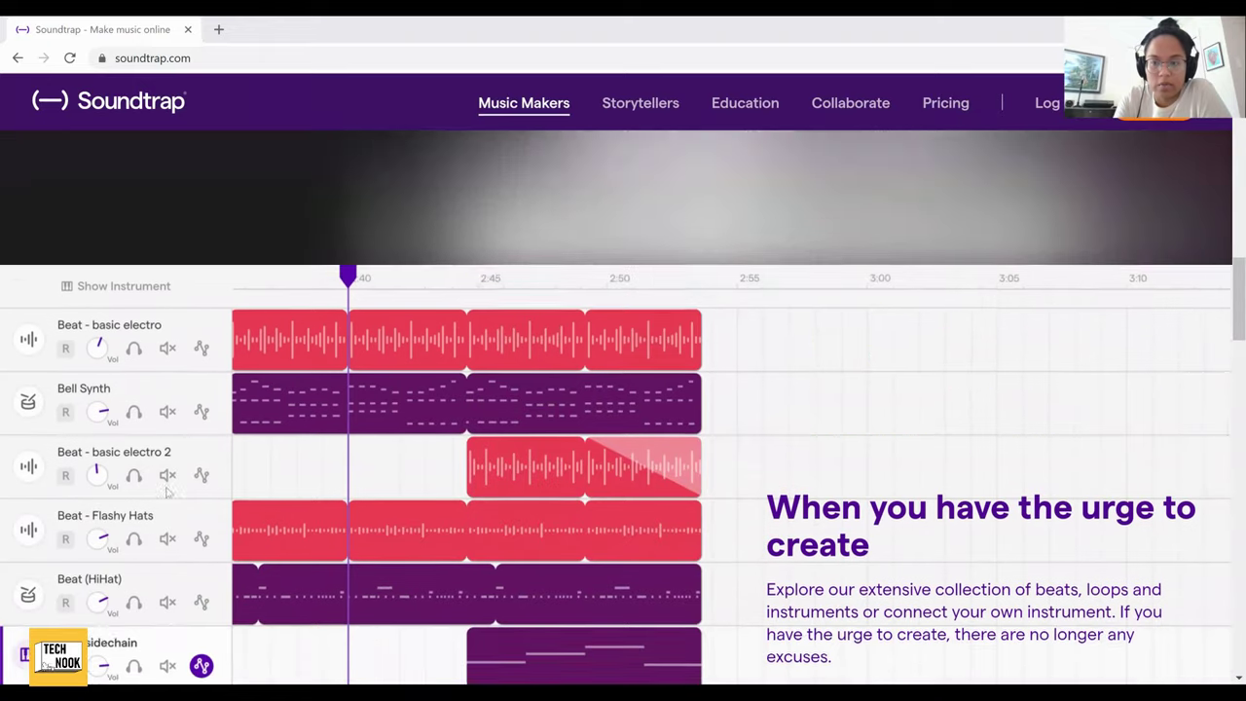
scroll(165, 493, "up", 7)
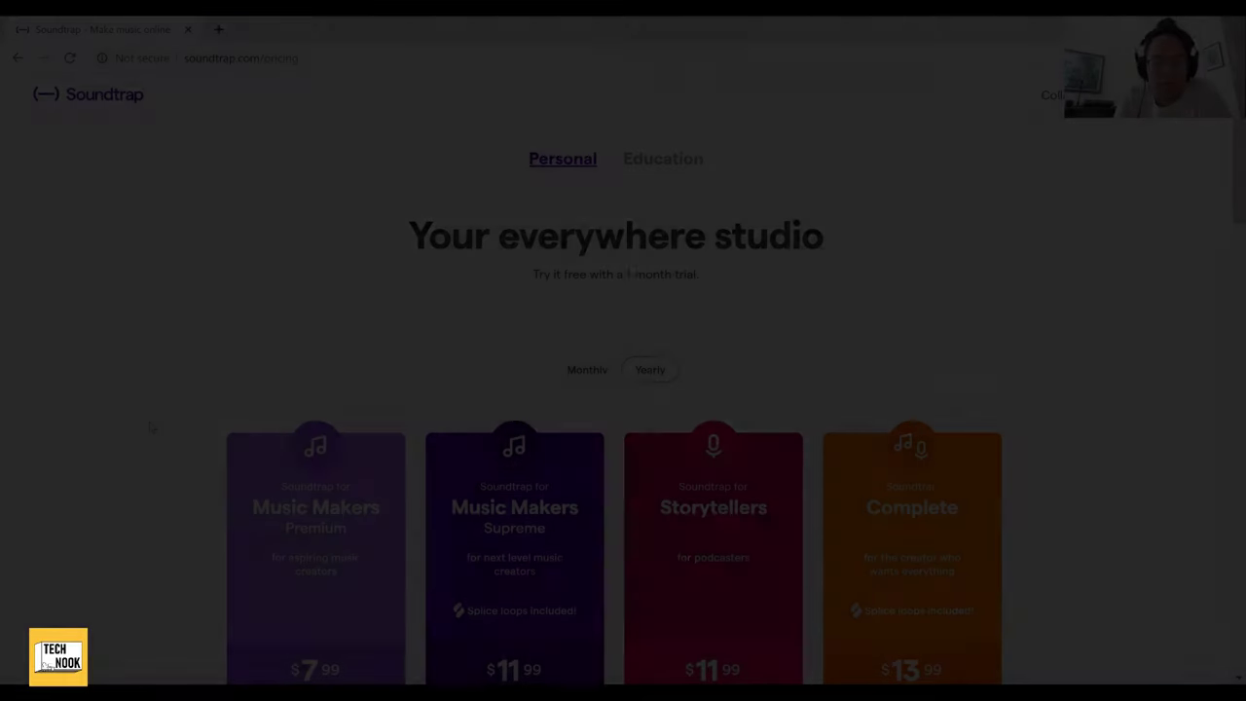
scroll(148, 425, "down", 1)
scroll(151, 427, "down", 1)
scroll(151, 427, "down", 1)
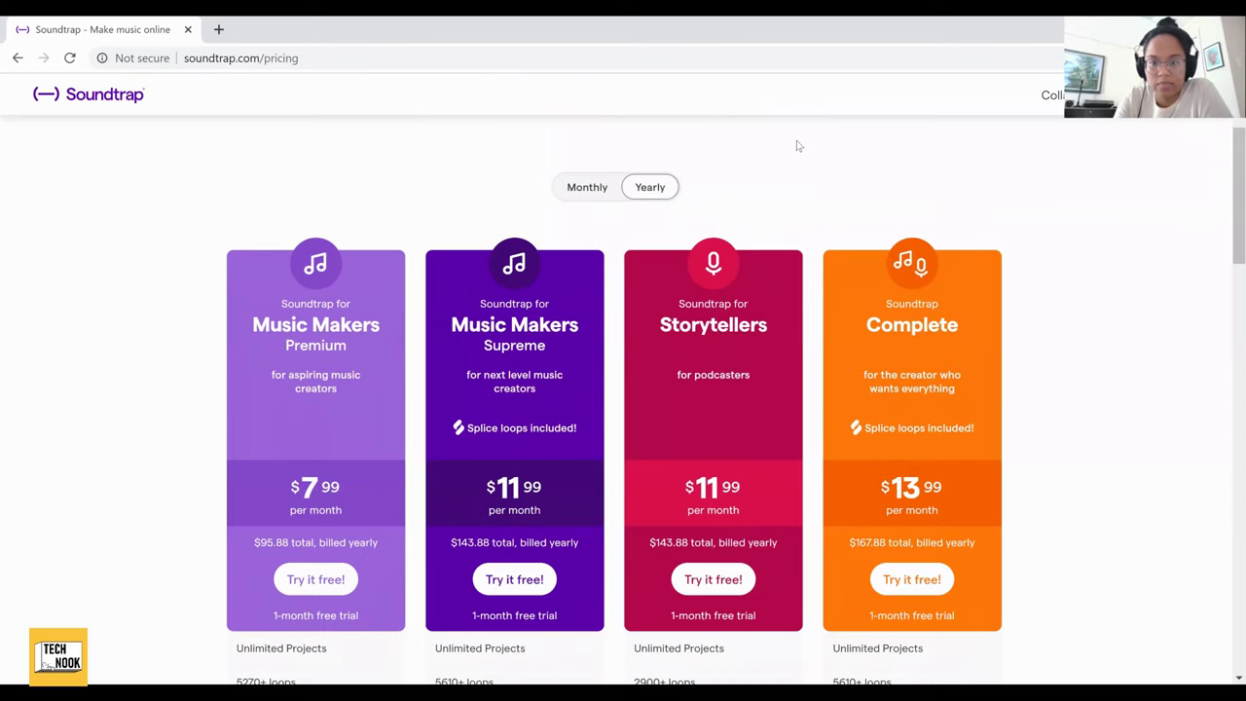
scroll(199, 301, "up", 2)
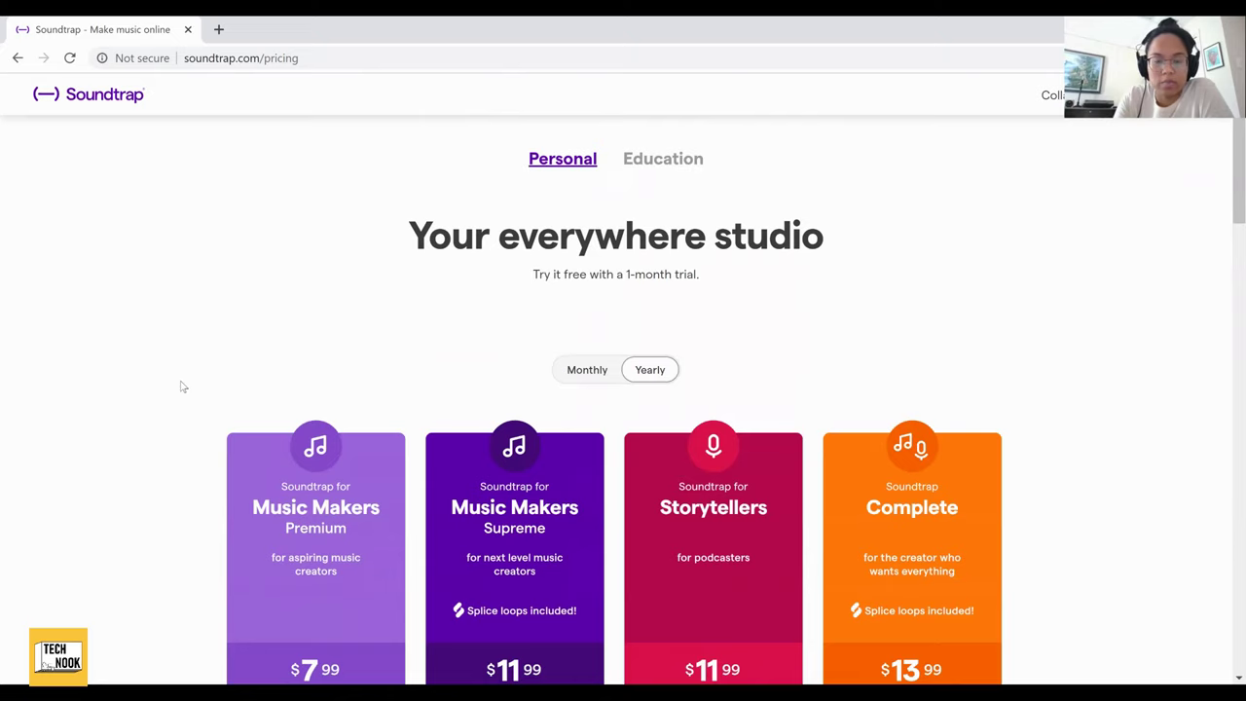
scroll(181, 386, "down", 1)
scroll(181, 386, "up", 1)
Switch to the Education pricing and review its 30-day trial and $249 School or District Plan.
left_click(689, 165)
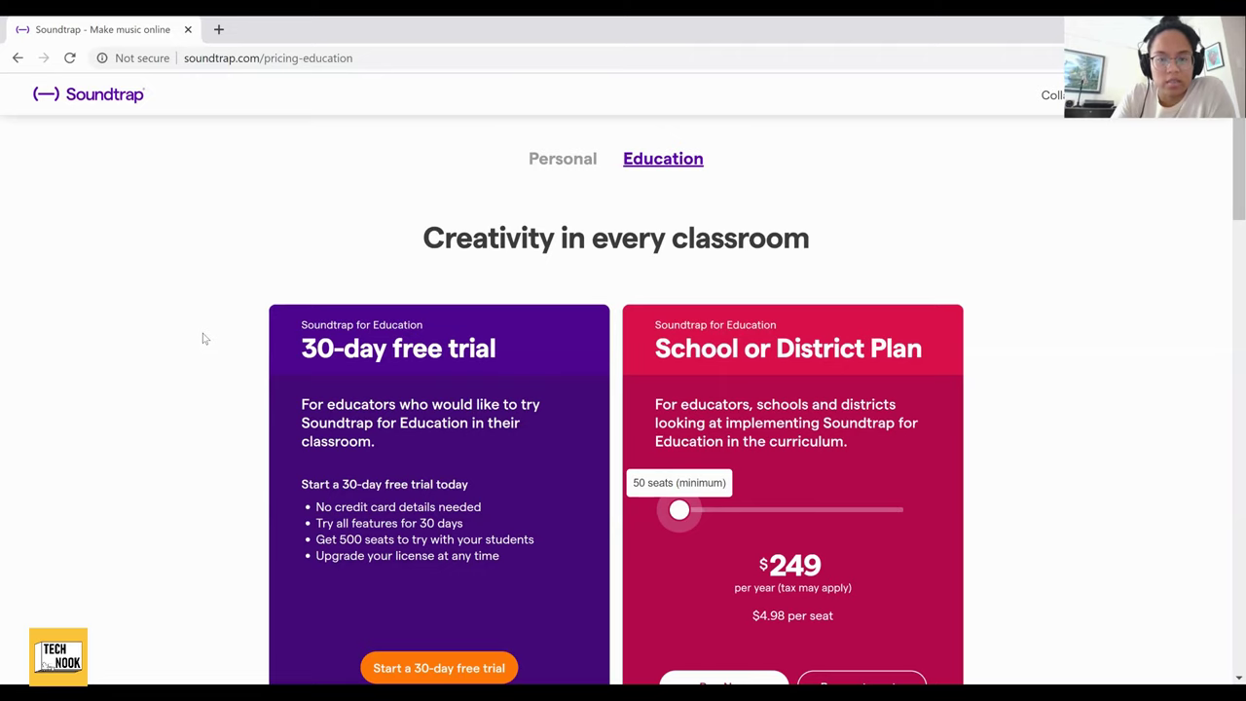
scroll(205, 339, "down", 1)
scroll(204, 338, "up", 1)
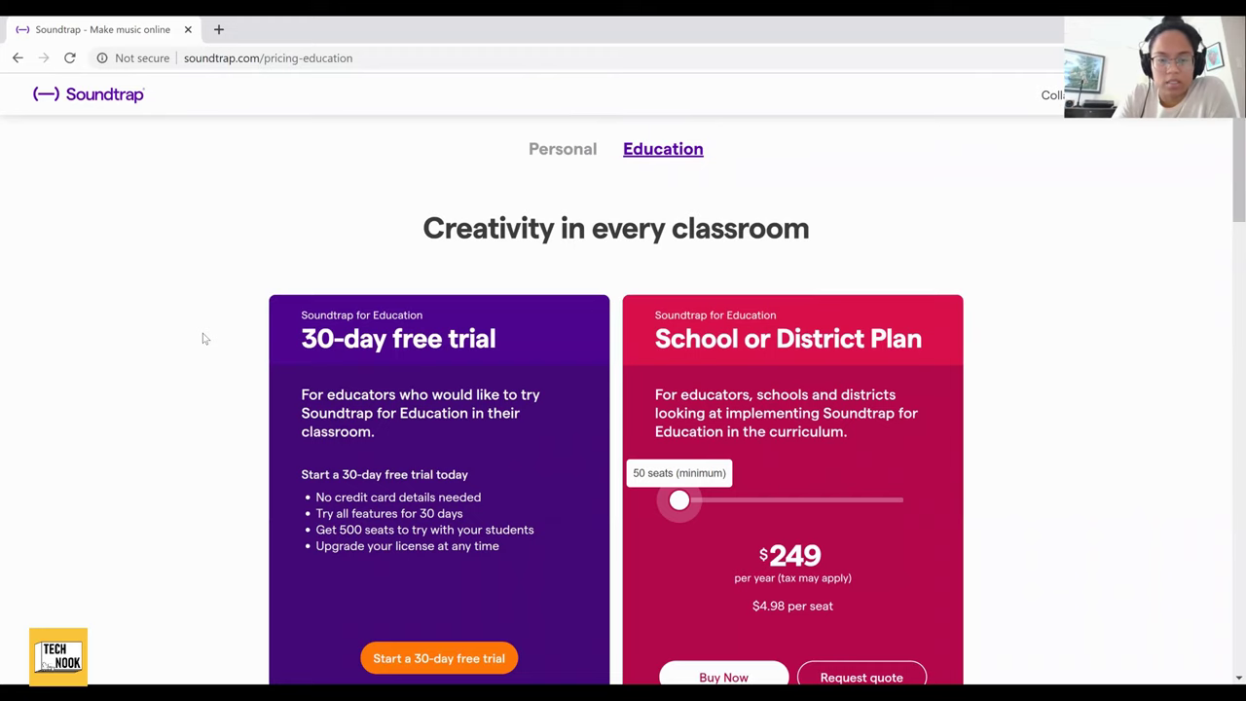
scroll(204, 338, "down", 1)
scroll(204, 338, "up", 1)
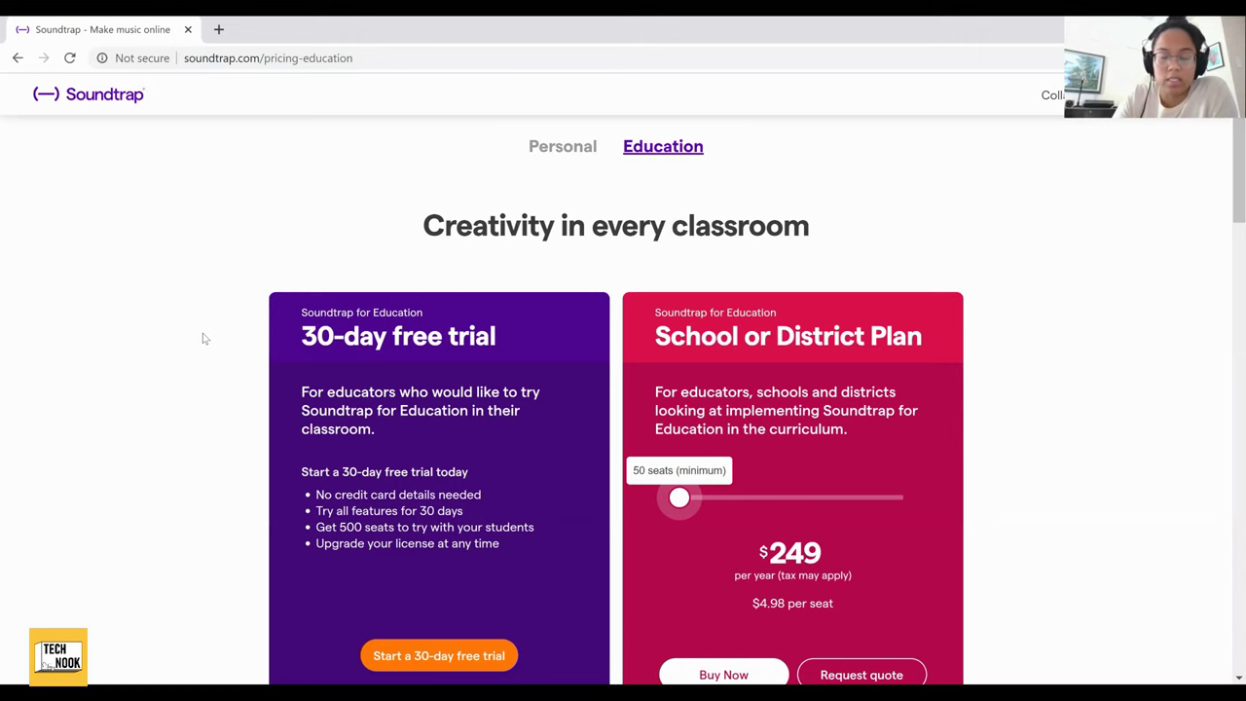
scroll(206, 336, "down", 1)
scroll(206, 336, "up", 1)
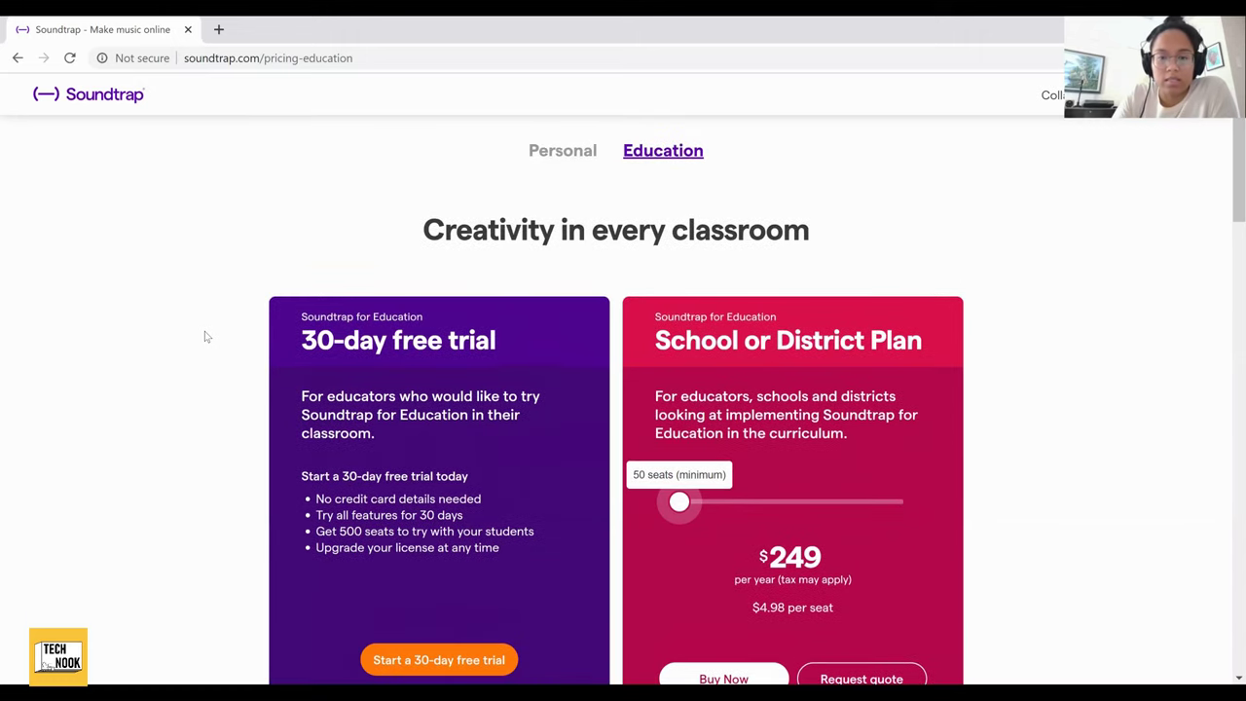
scroll(206, 336, "down", 1)
scroll(206, 336, "up", 1)
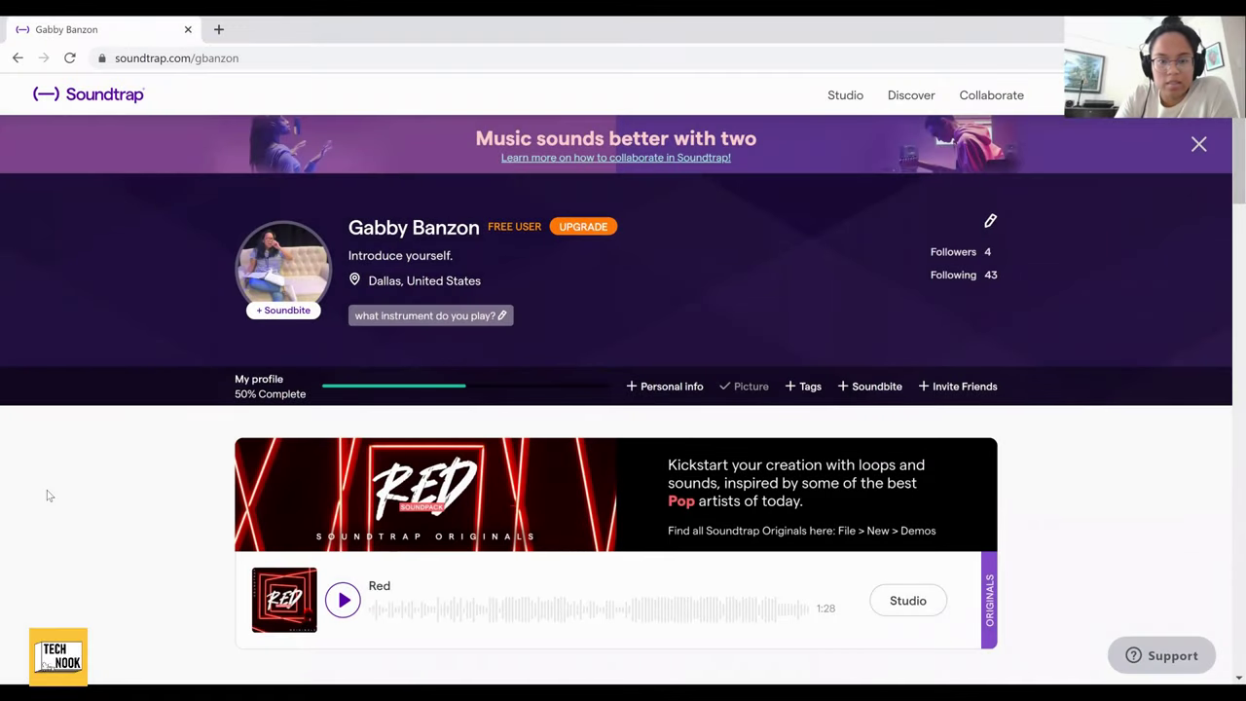
Scroll through My Projects and launch the Cranny Demo row in the studio.
scroll(49, 496, "down", 2)
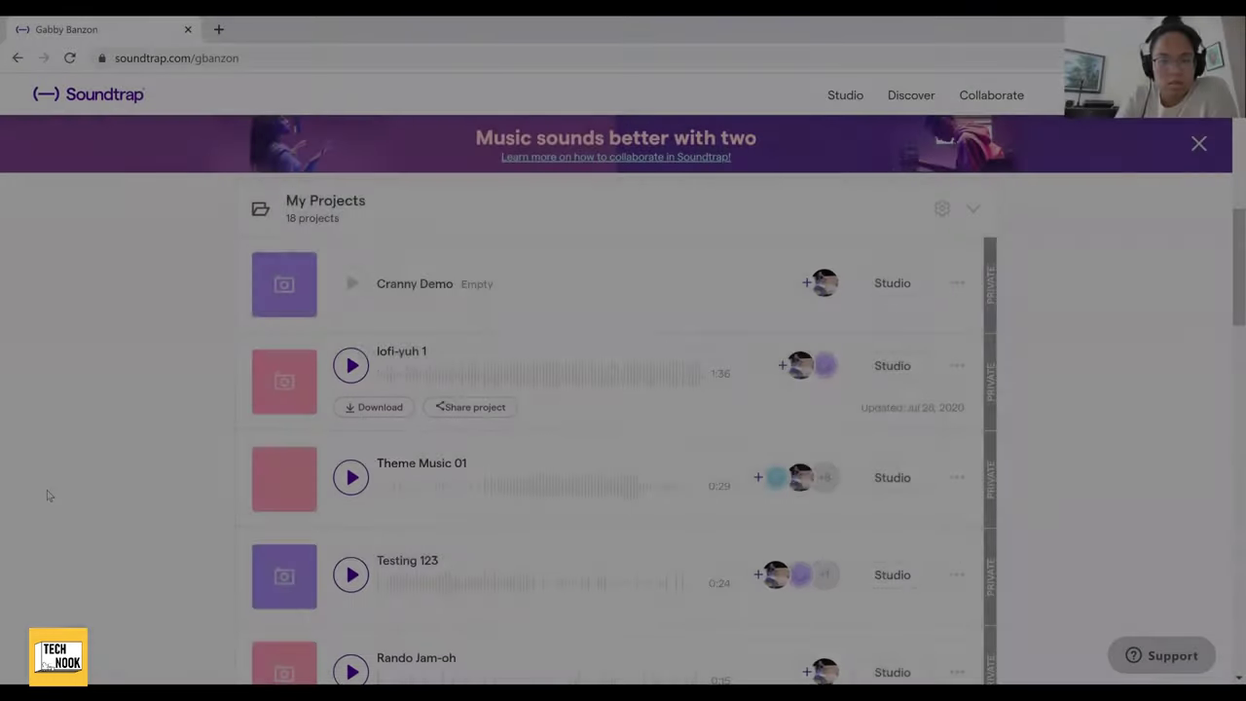
scroll(49, 497, "down", 6)
scroll(49, 496, "down", 7)
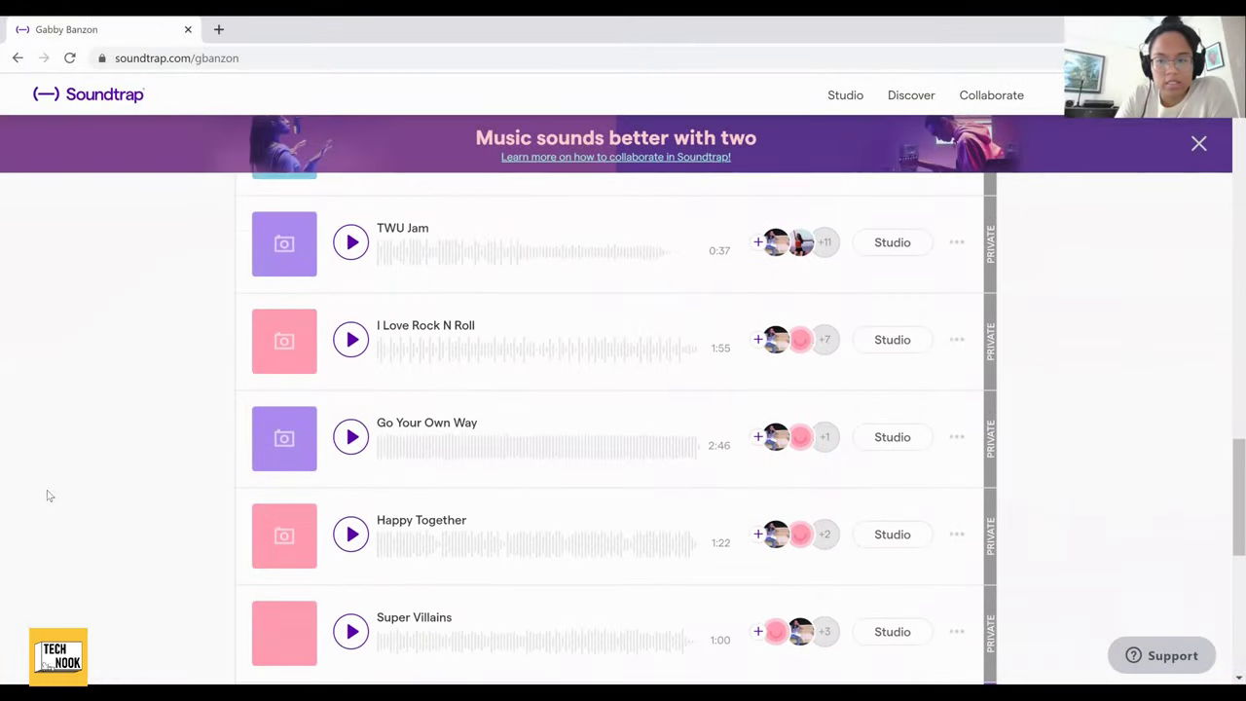
scroll(49, 497, "up", 3)
scroll(49, 496, "up", 2)
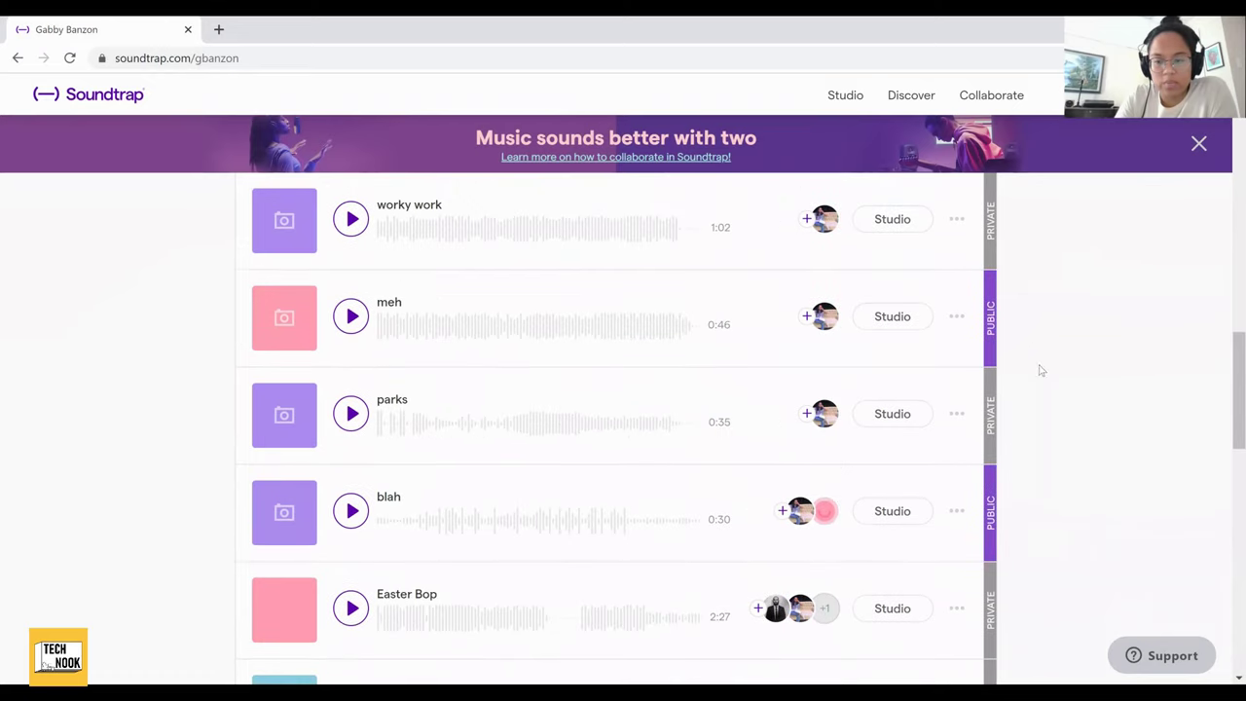
scroll(1113, 413, "down", 3)
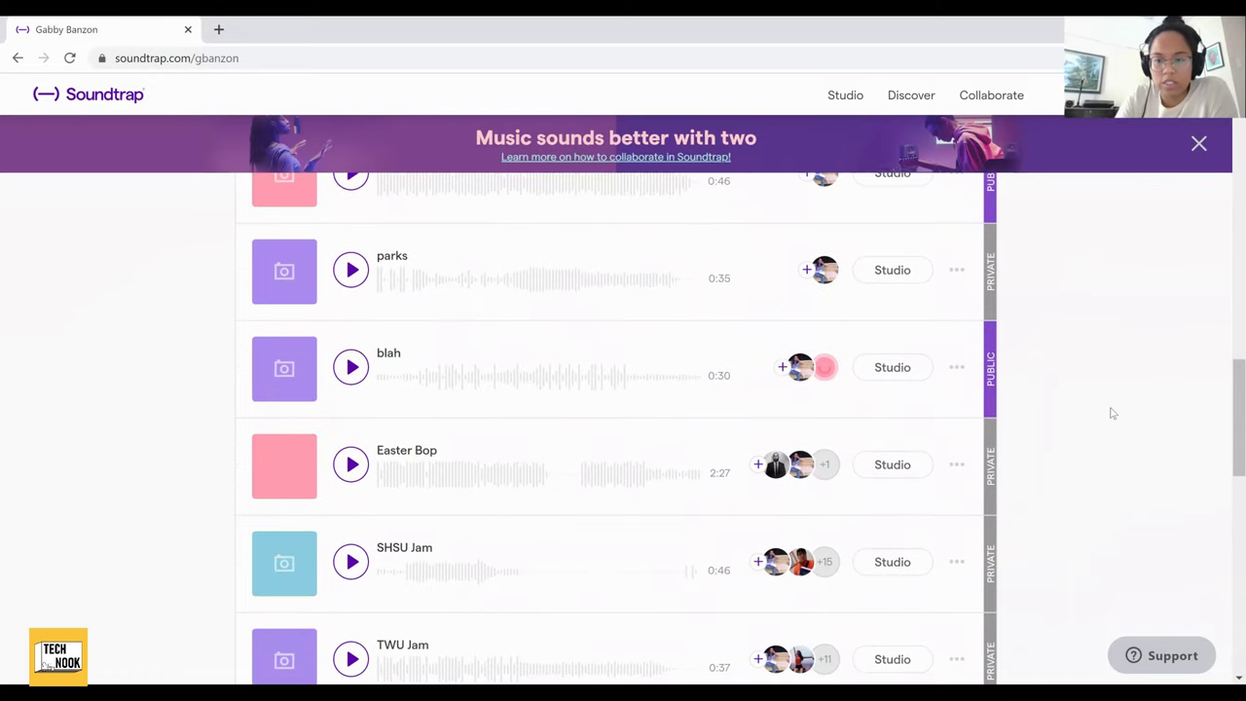
scroll(1112, 413, "down", 3)
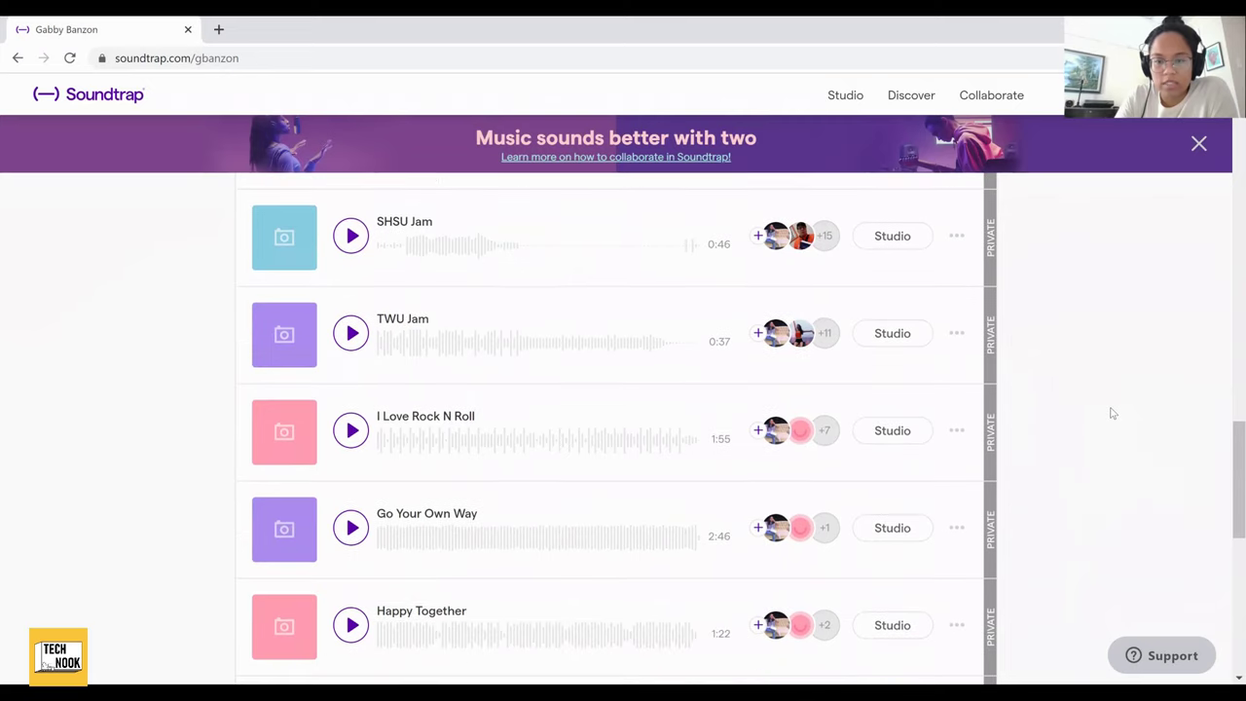
scroll(1113, 413, "down", 1)
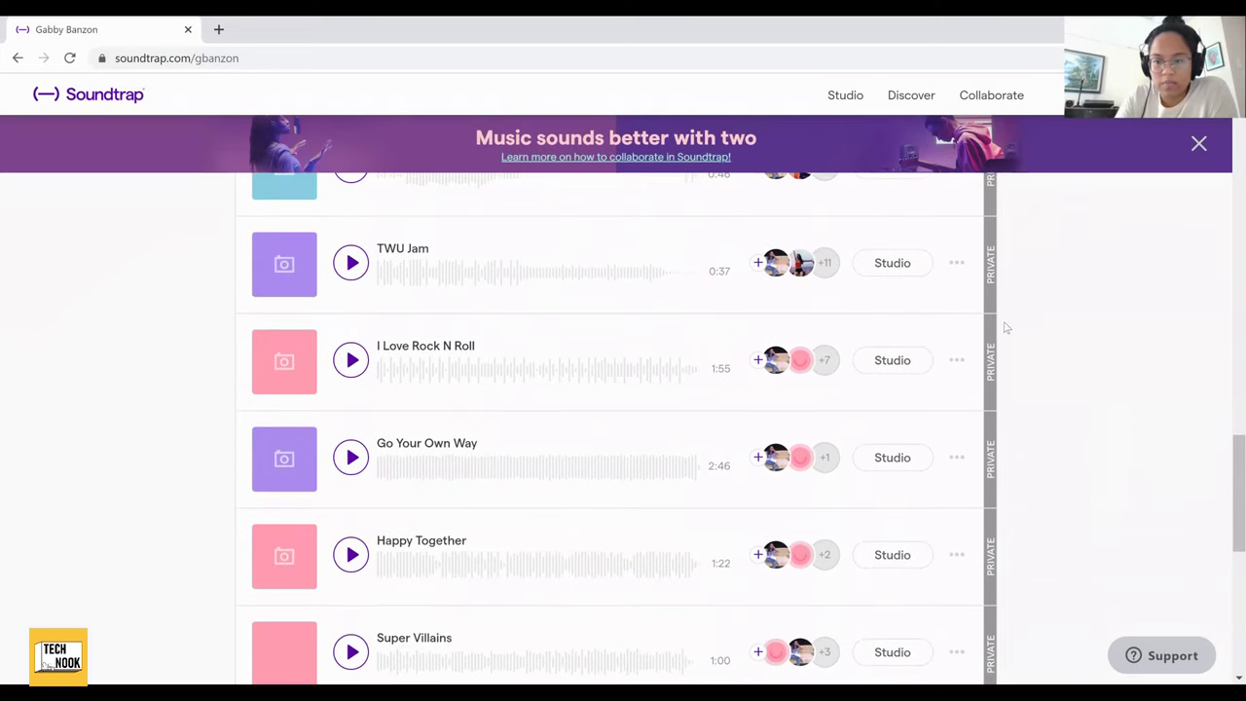
scroll(1064, 534, "up", 5)
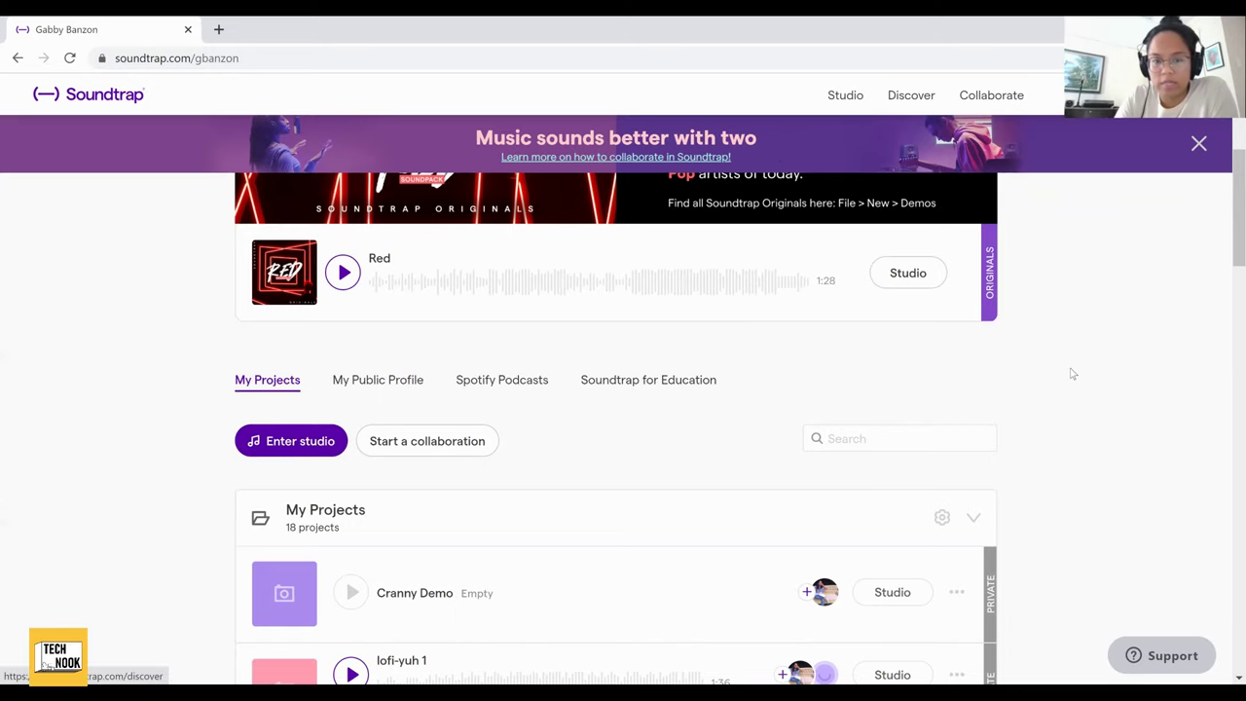
scroll(1227, 397, "down", 1)
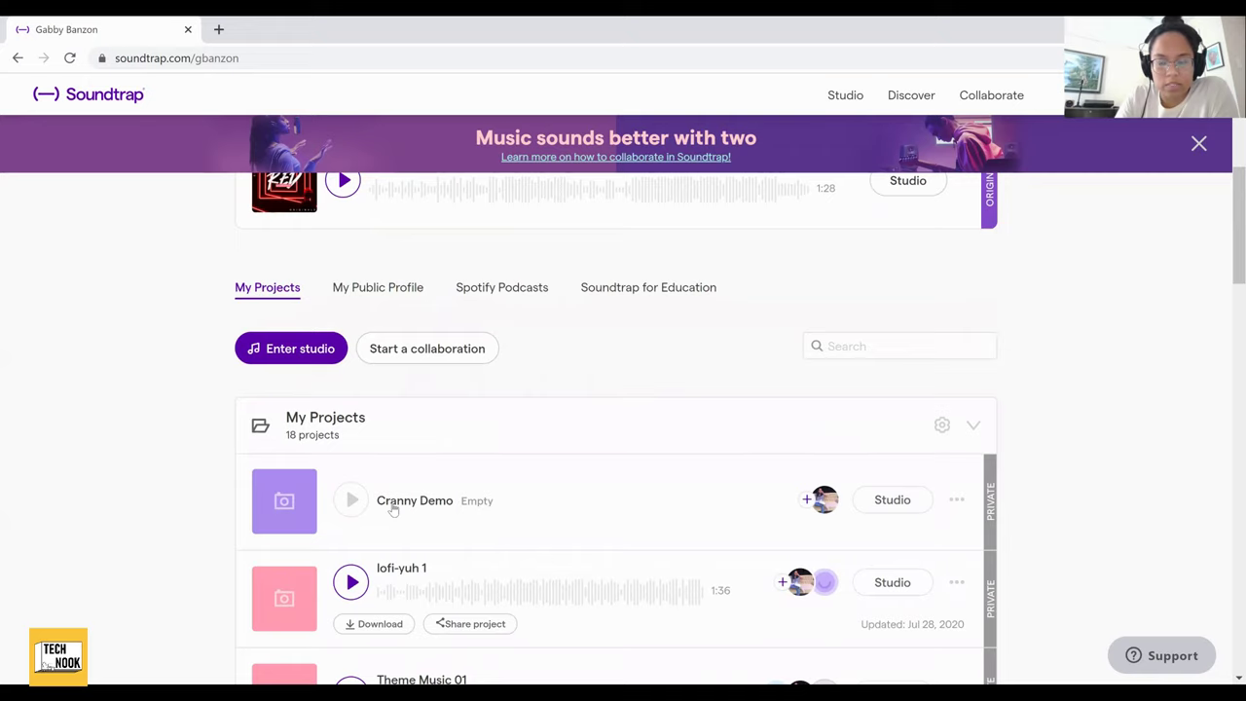
left_click(883, 502)
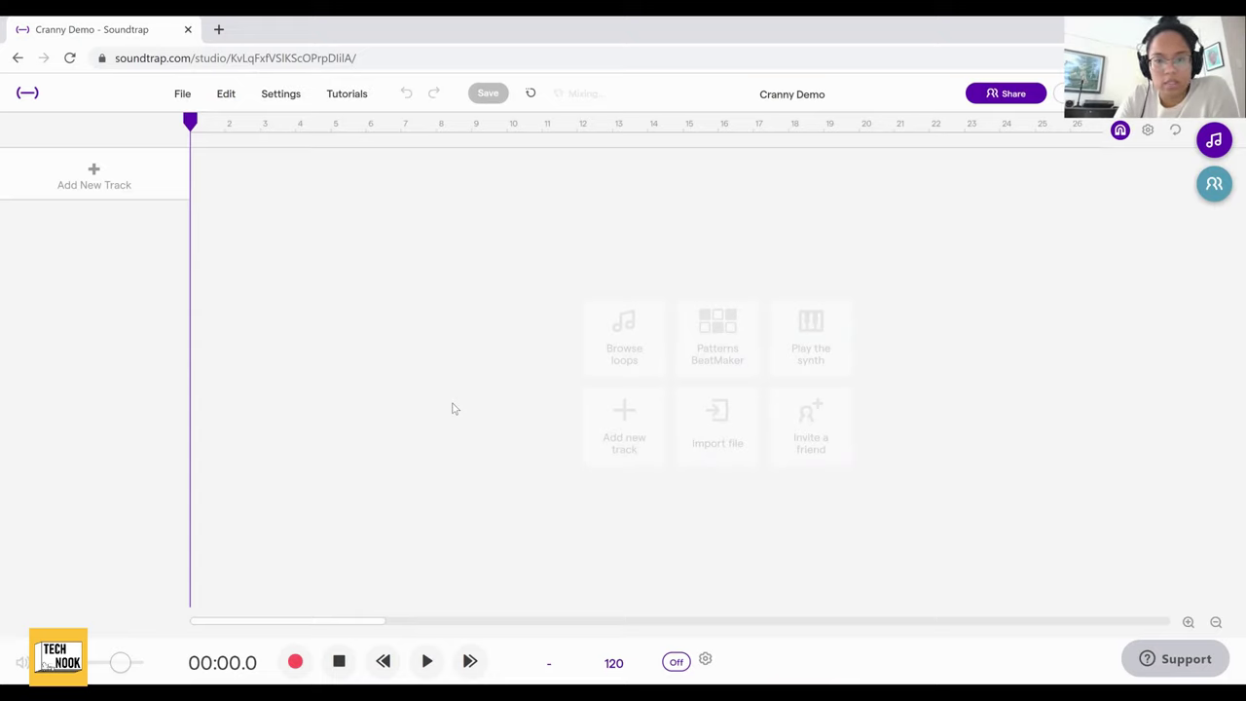
left_click(621, 358)
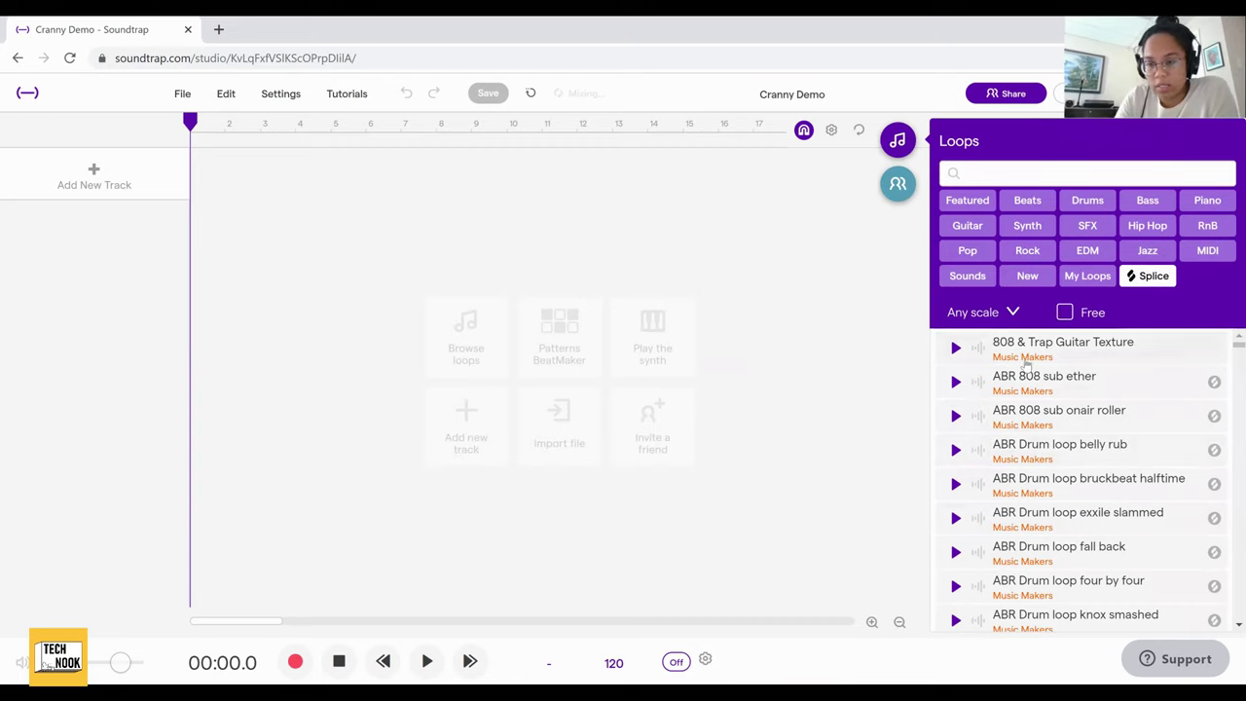
scroll(1085, 468, "down", 5)
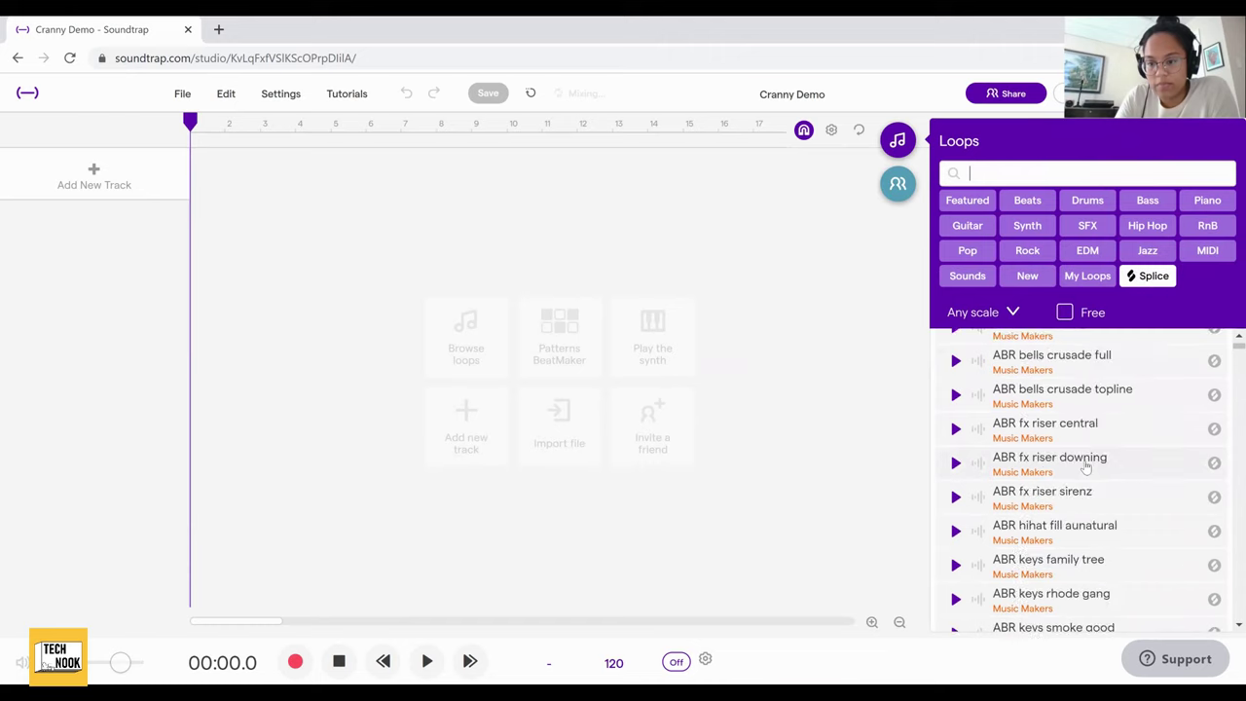
scroll(1085, 469, "down", 10)
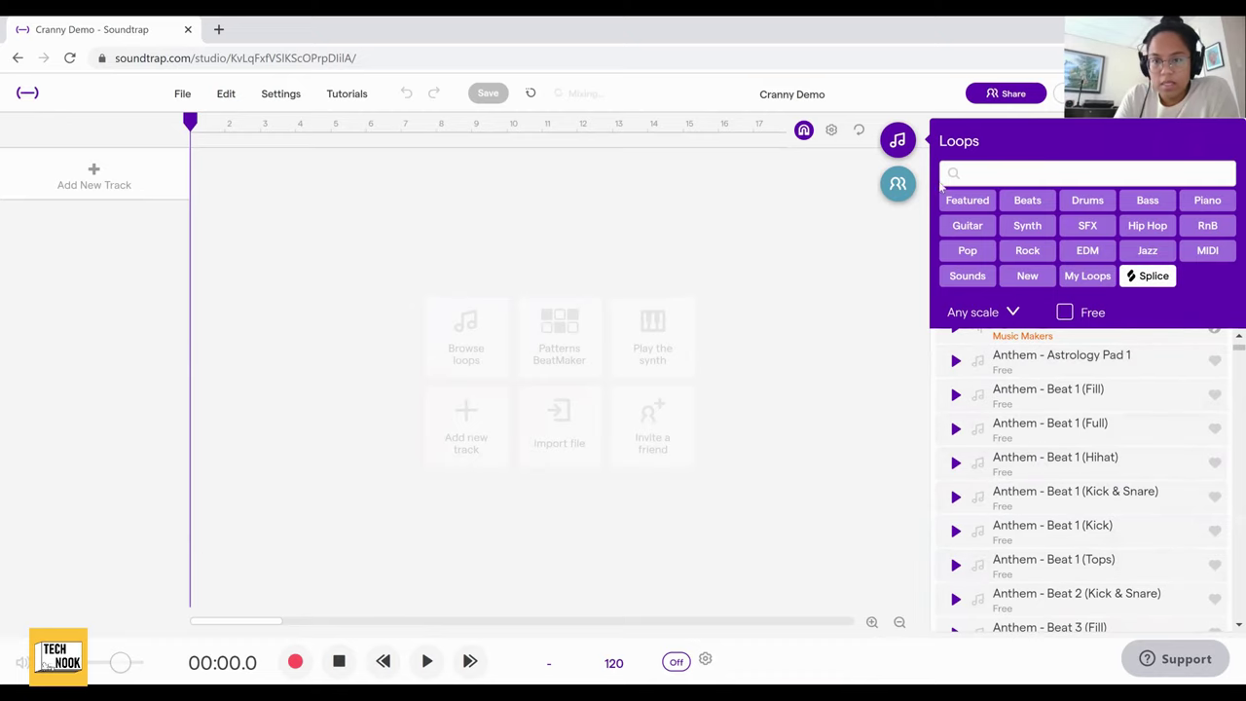
left_click(898, 140)
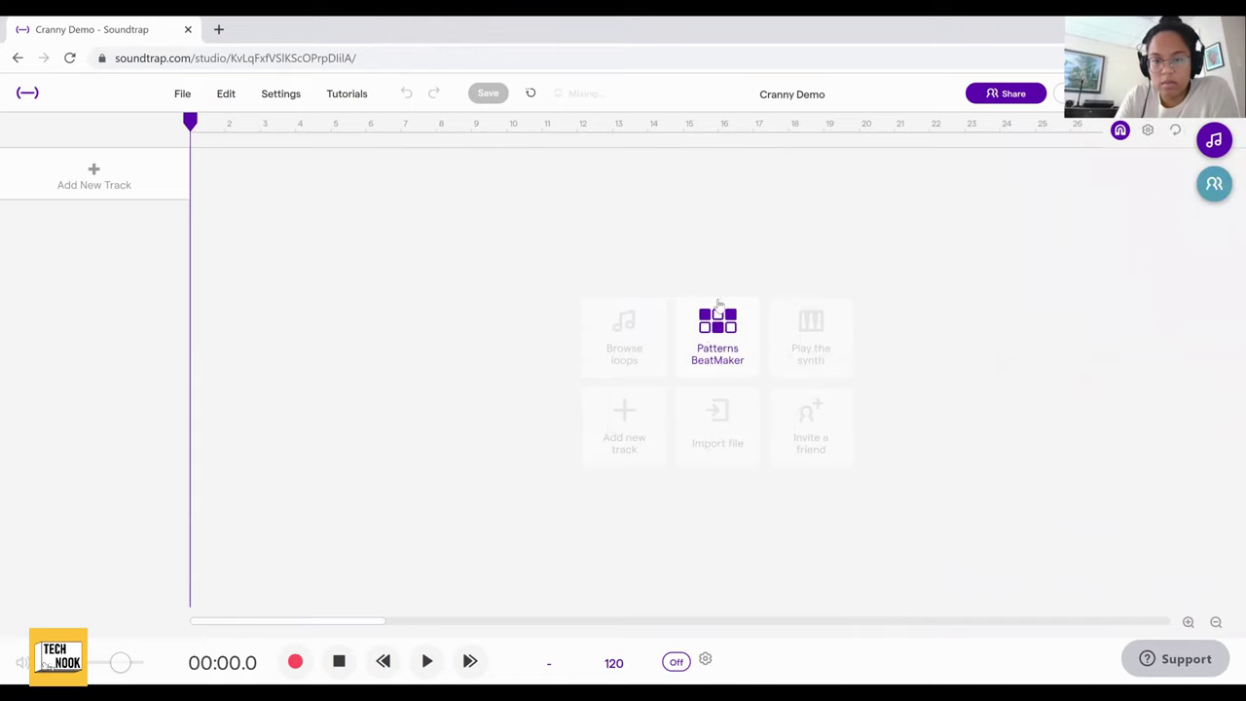
Start a Patterns BeatMaker drum track, keeping Kick as the first row's sound.
left_click(717, 349)
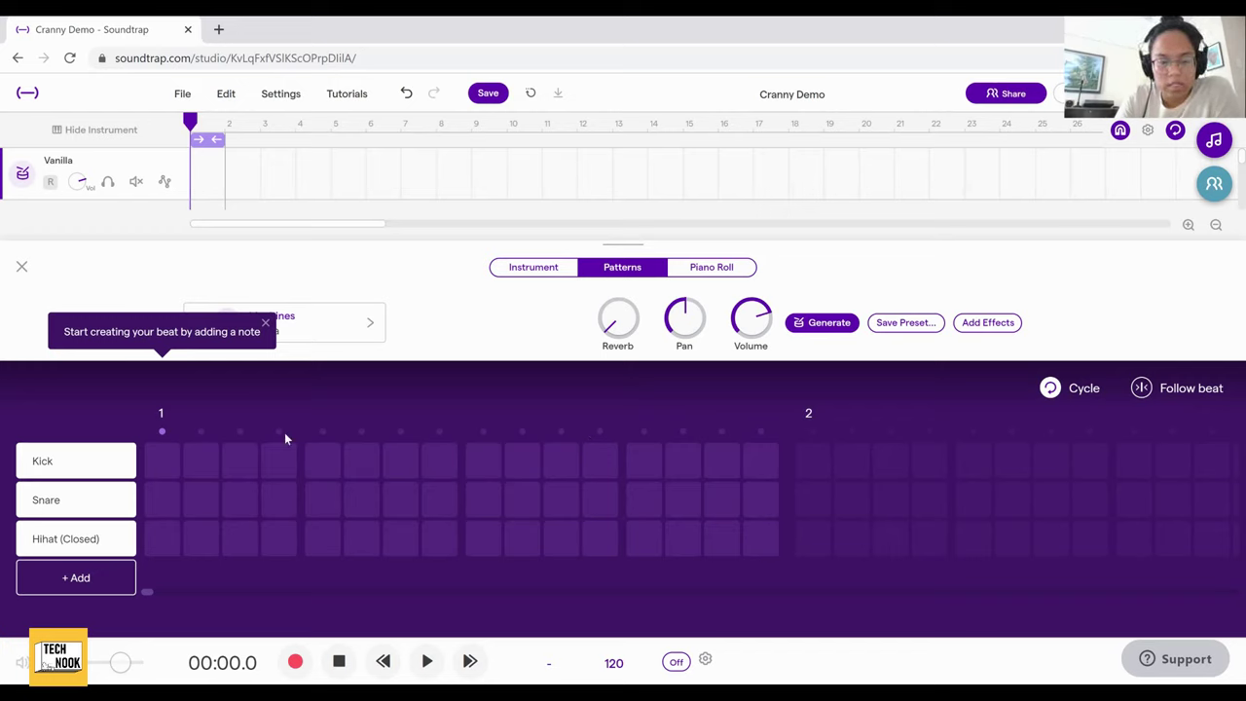
left_click(62, 462)
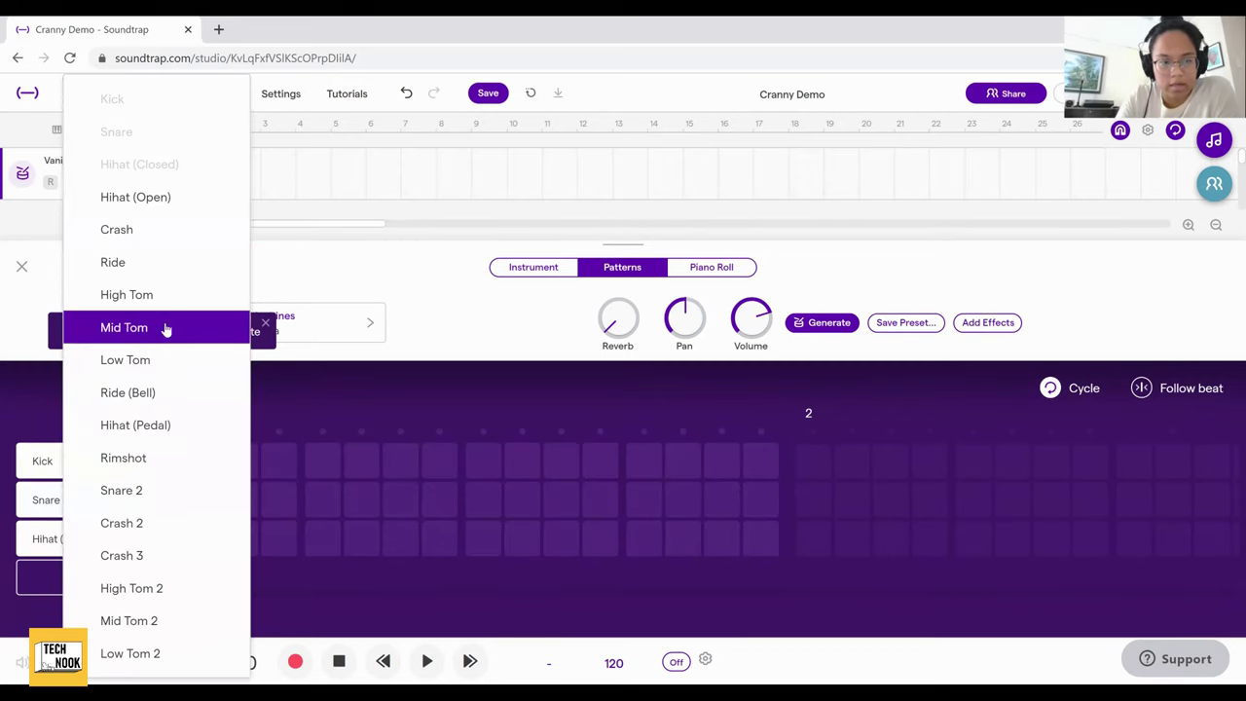
left_click(36, 470)
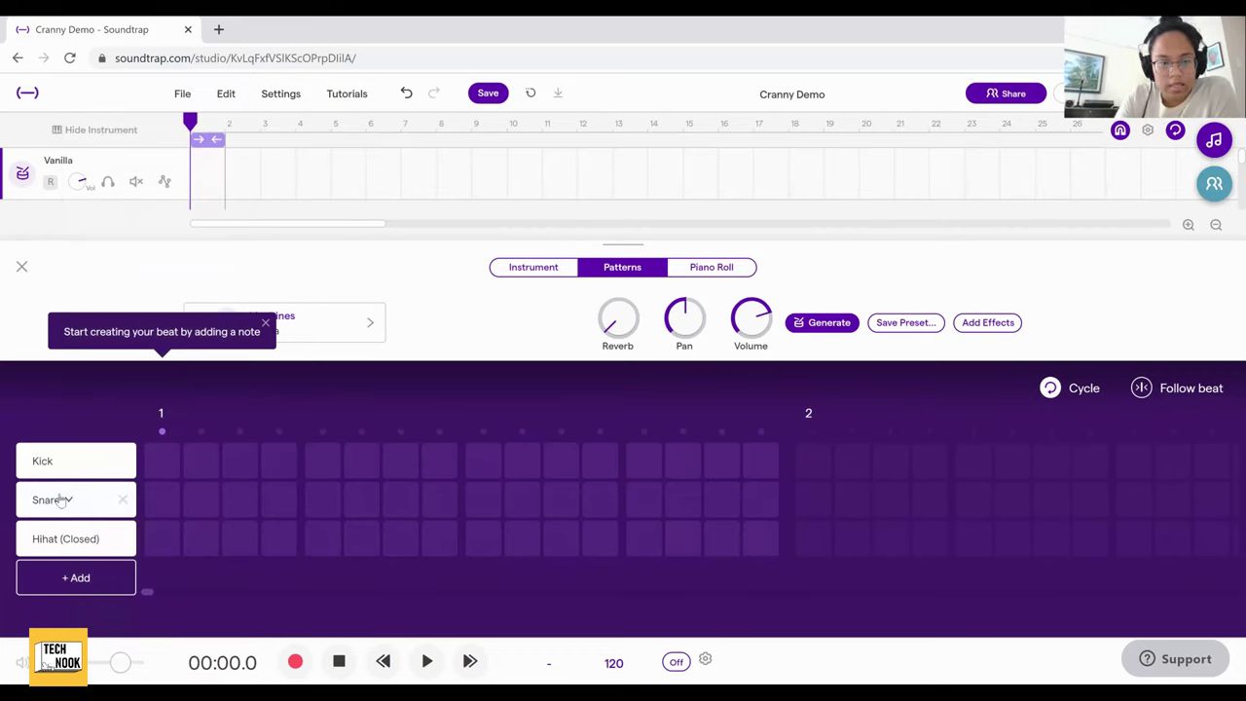
Place kicks on steps 1, 5, 9, 13 and snares on 5, 9, 13, then play the pattern.
left_click(151, 460)
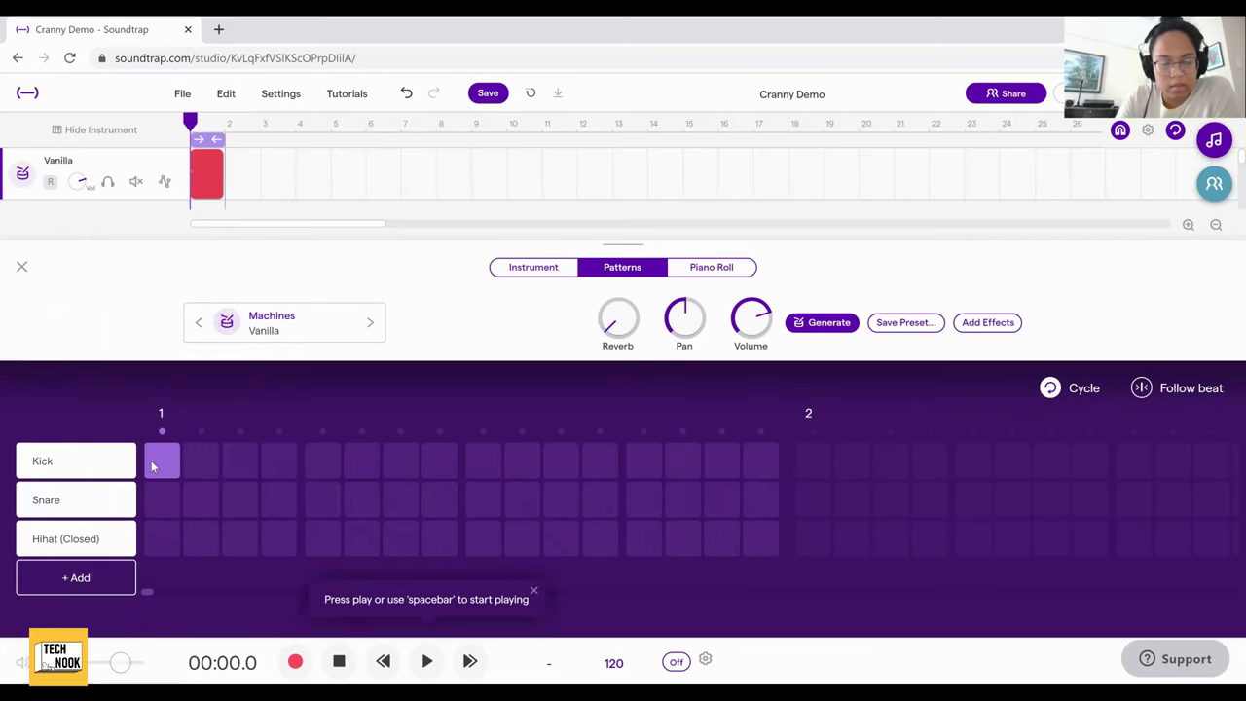
left_click(326, 473)
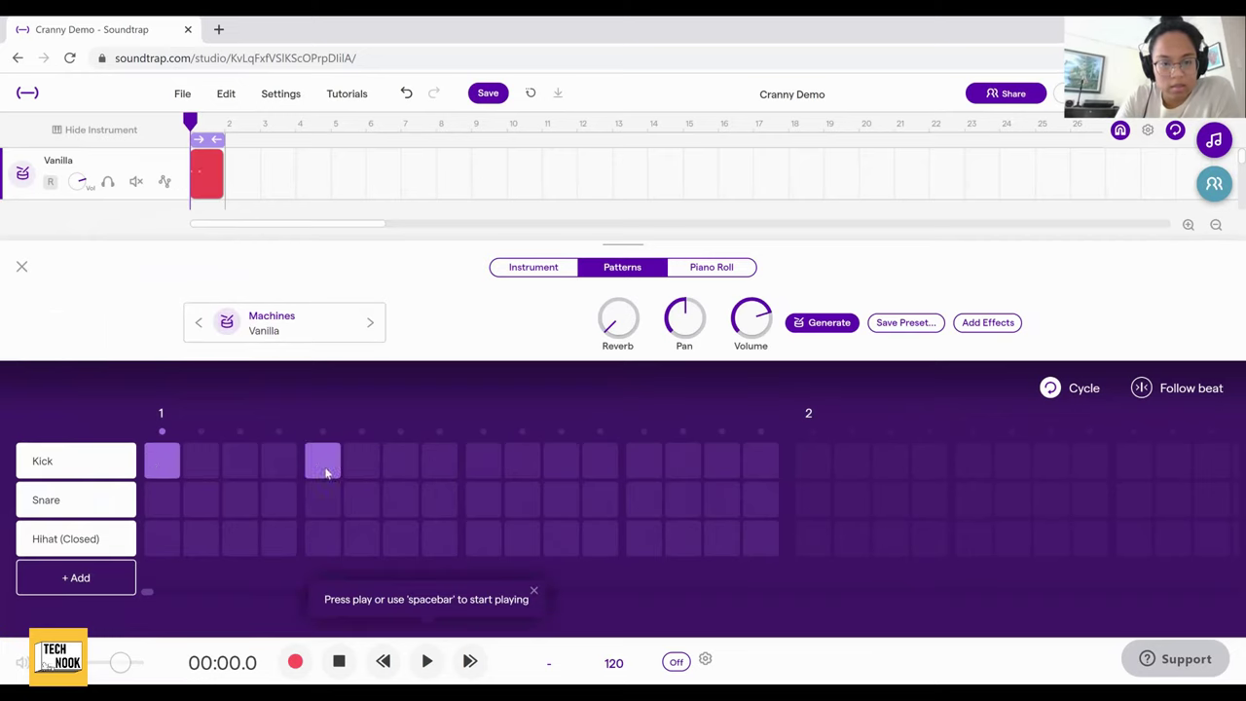
left_click(479, 459)
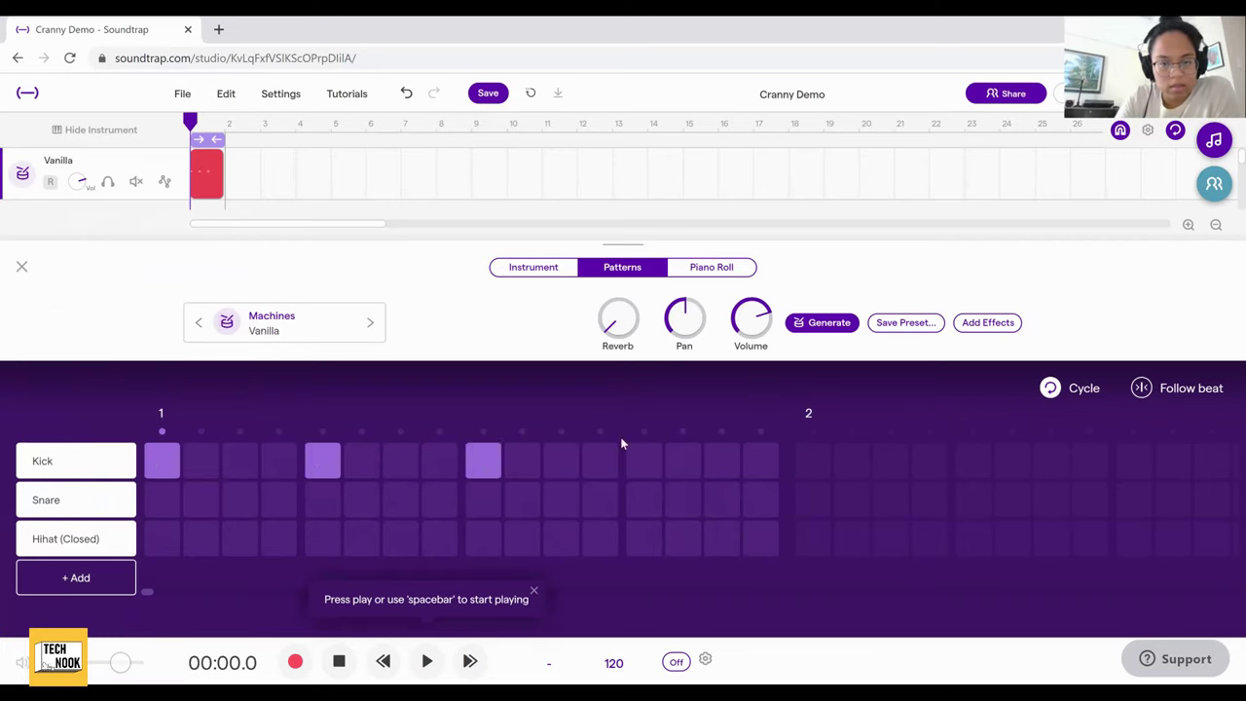
left_click(318, 505)
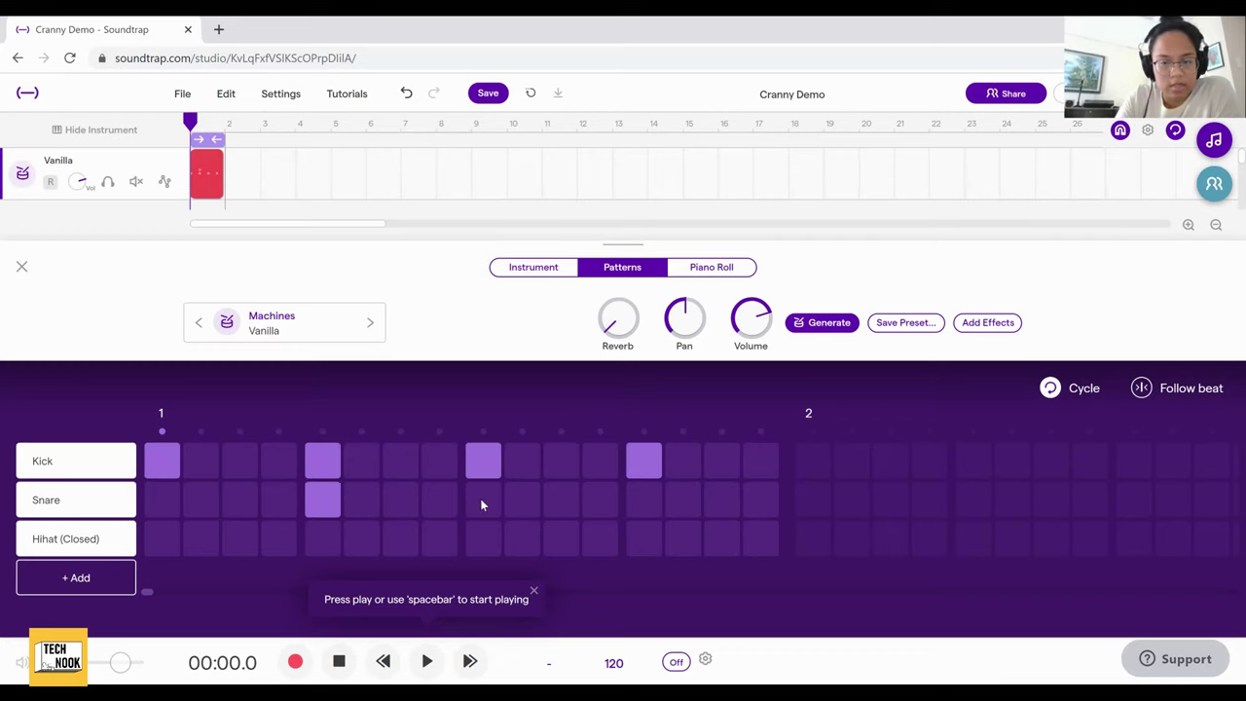
left_click(653, 502)
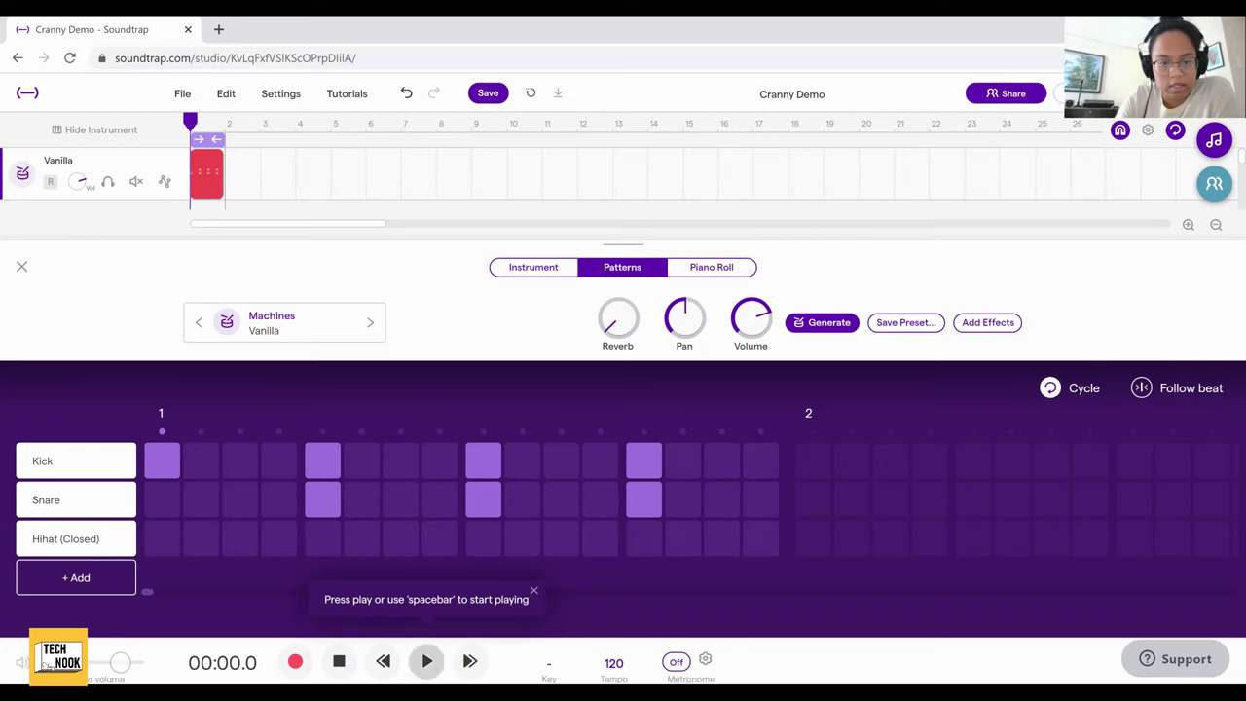
left_click(426, 661)
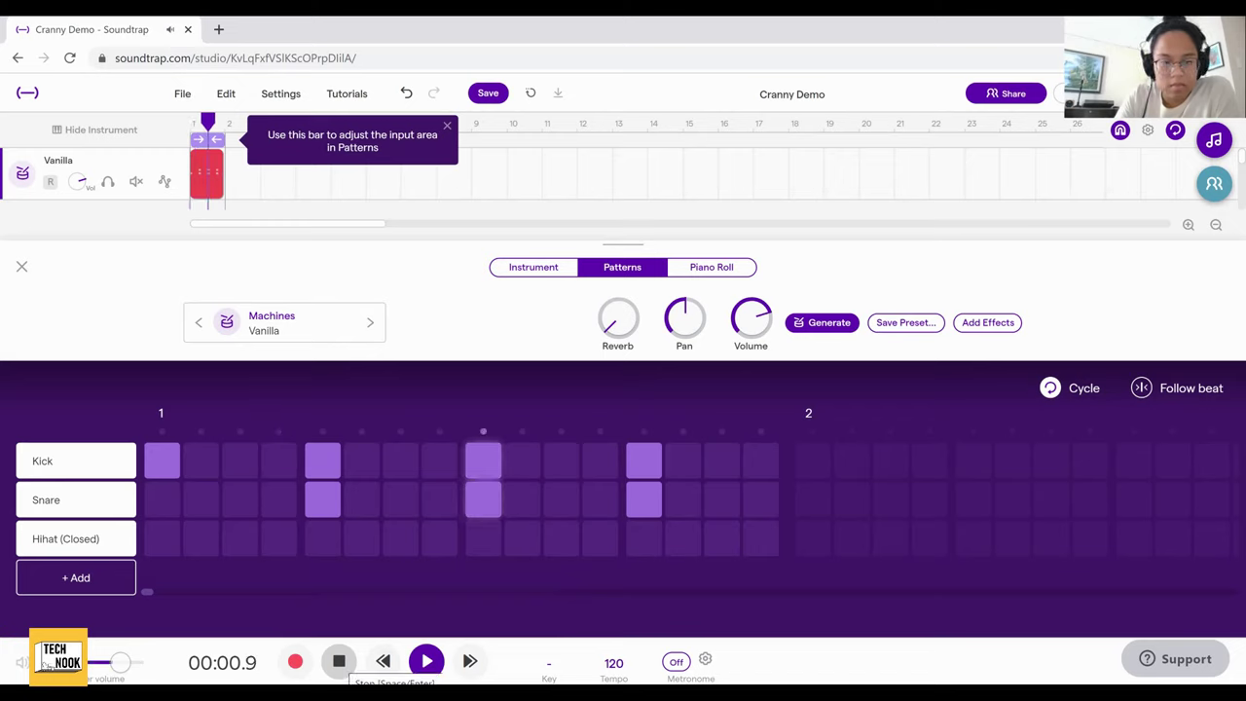
key("space")
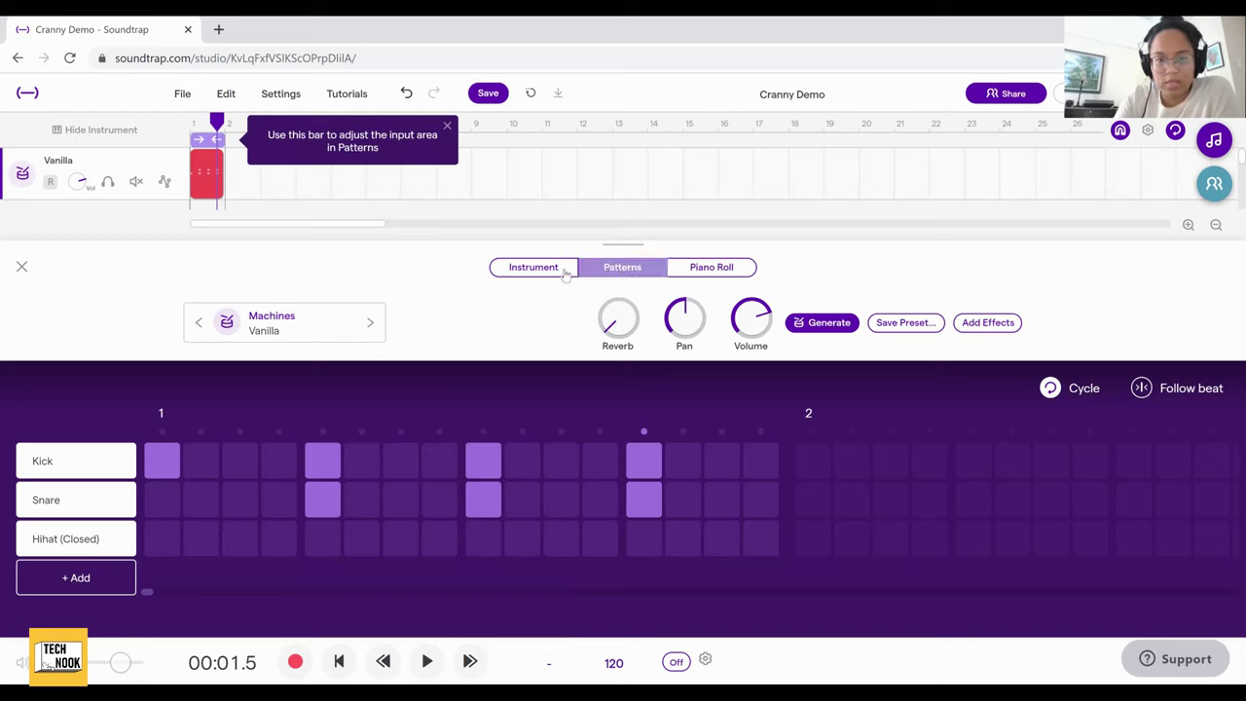
left_click(530, 275)
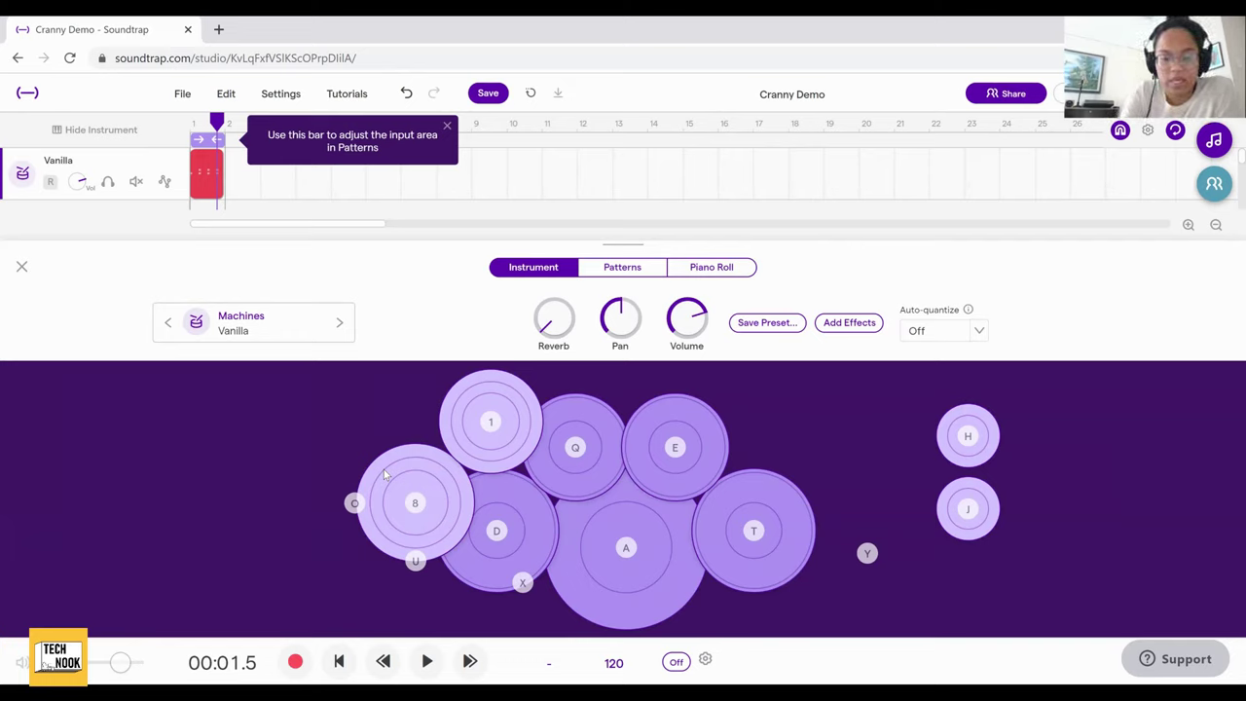
key("a")
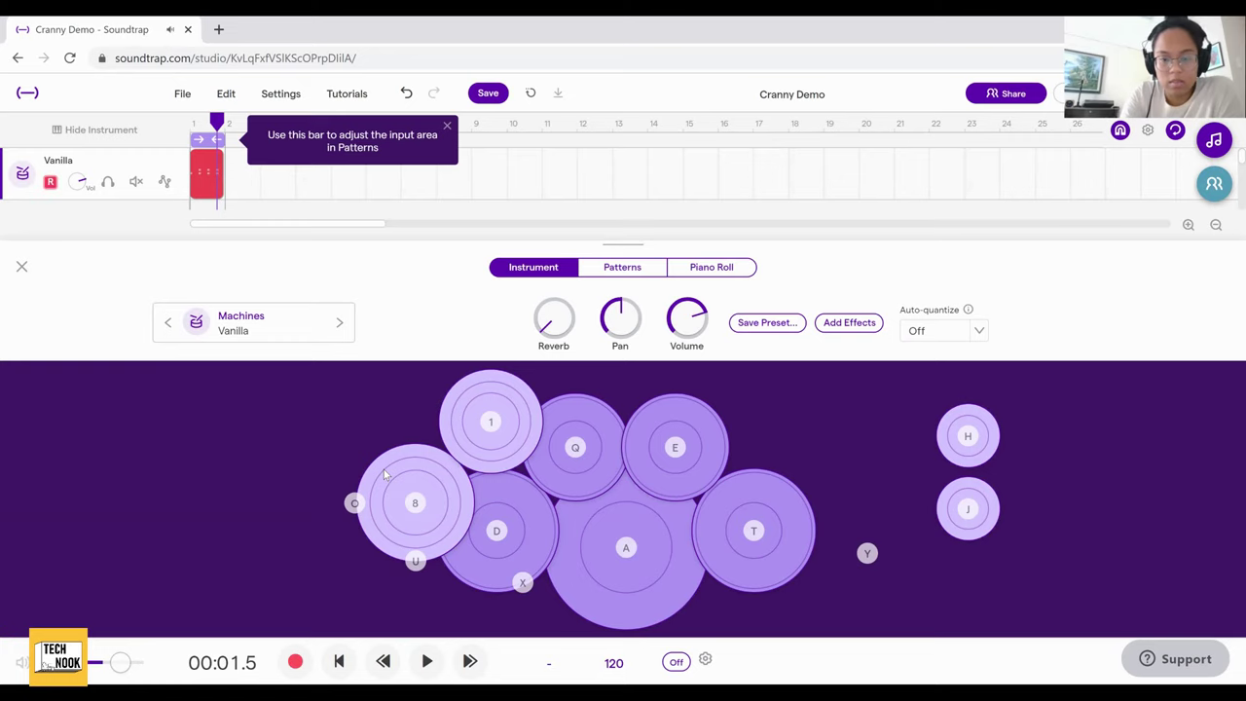
left_click(630, 551)
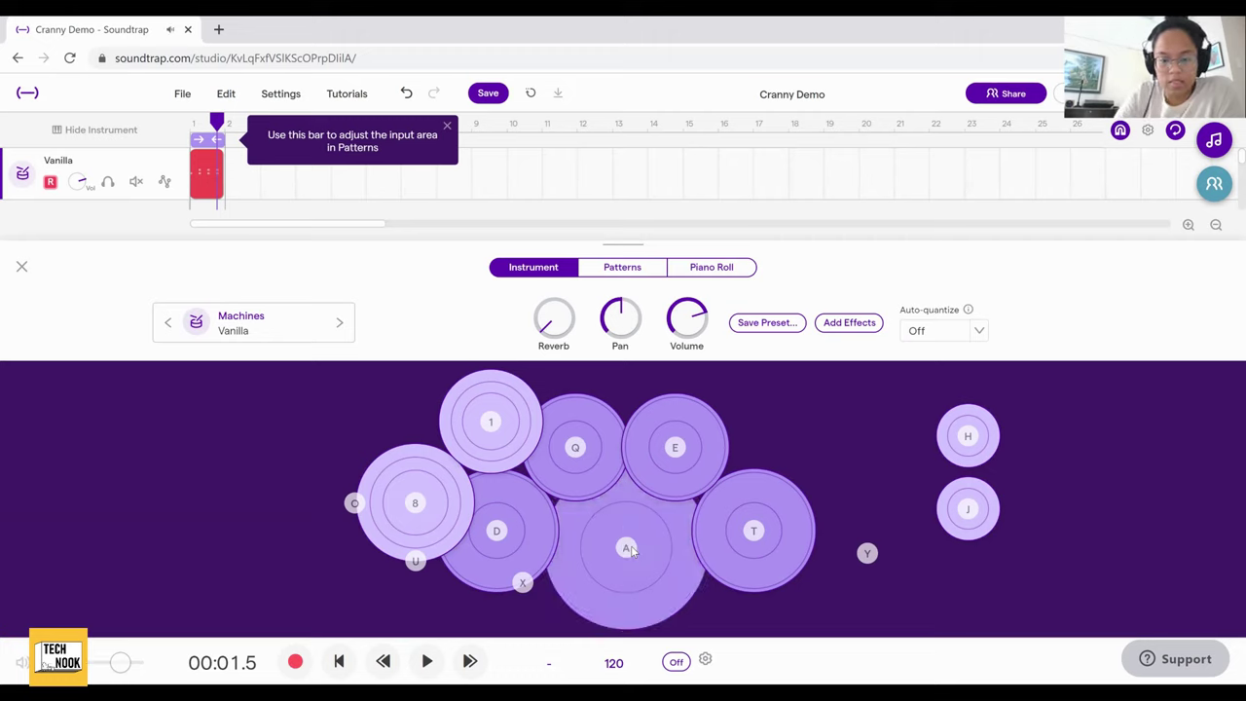
left_click(527, 542)
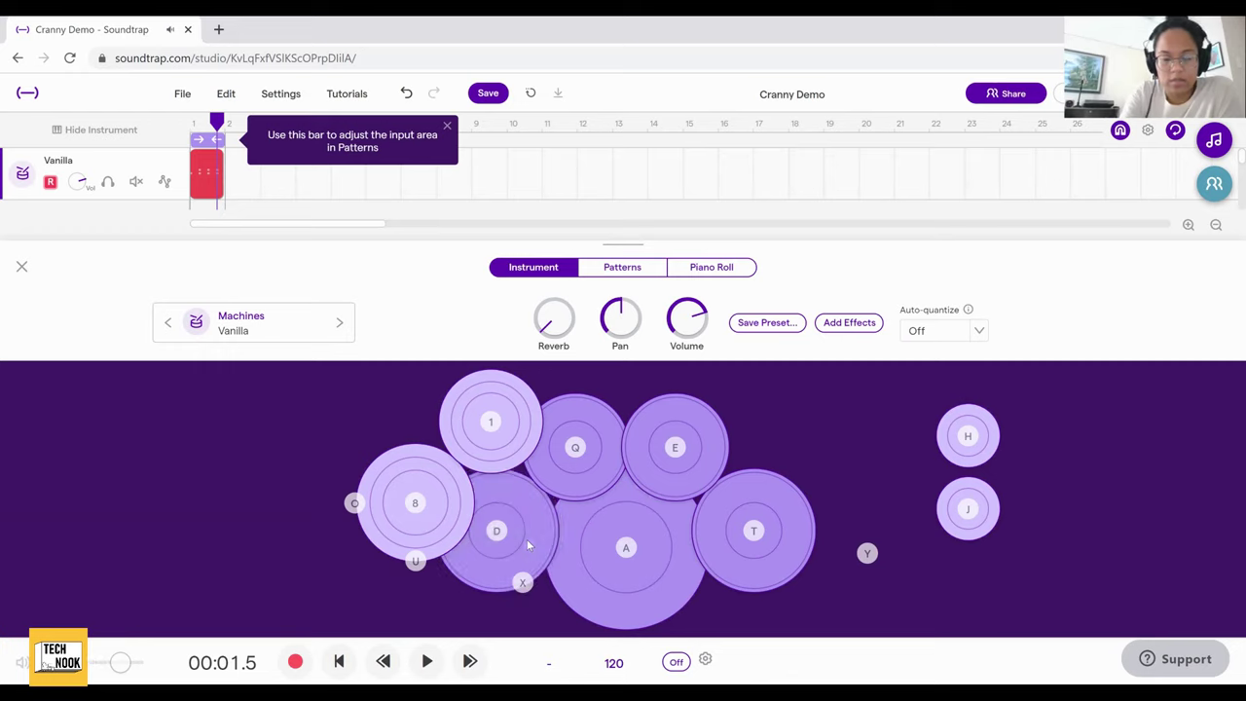
key("a")
key("d")
key("h")
key("j")
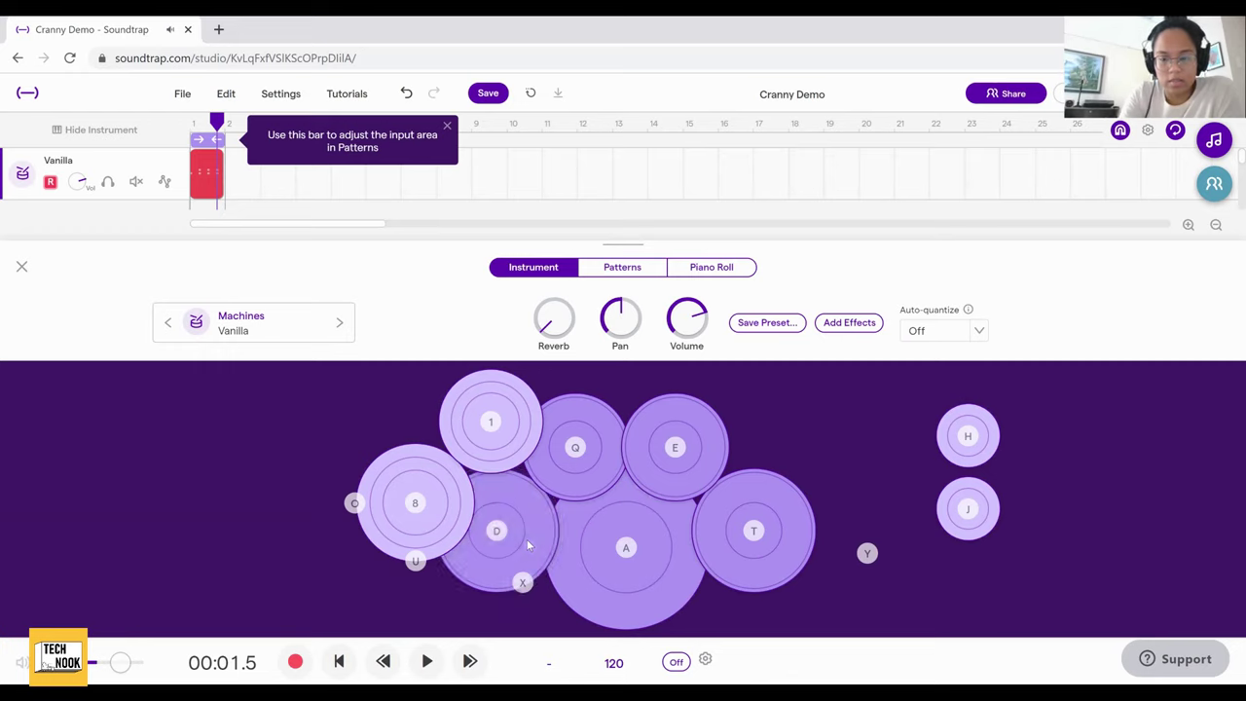
key("y")
key("t")
key("h")
key("j")
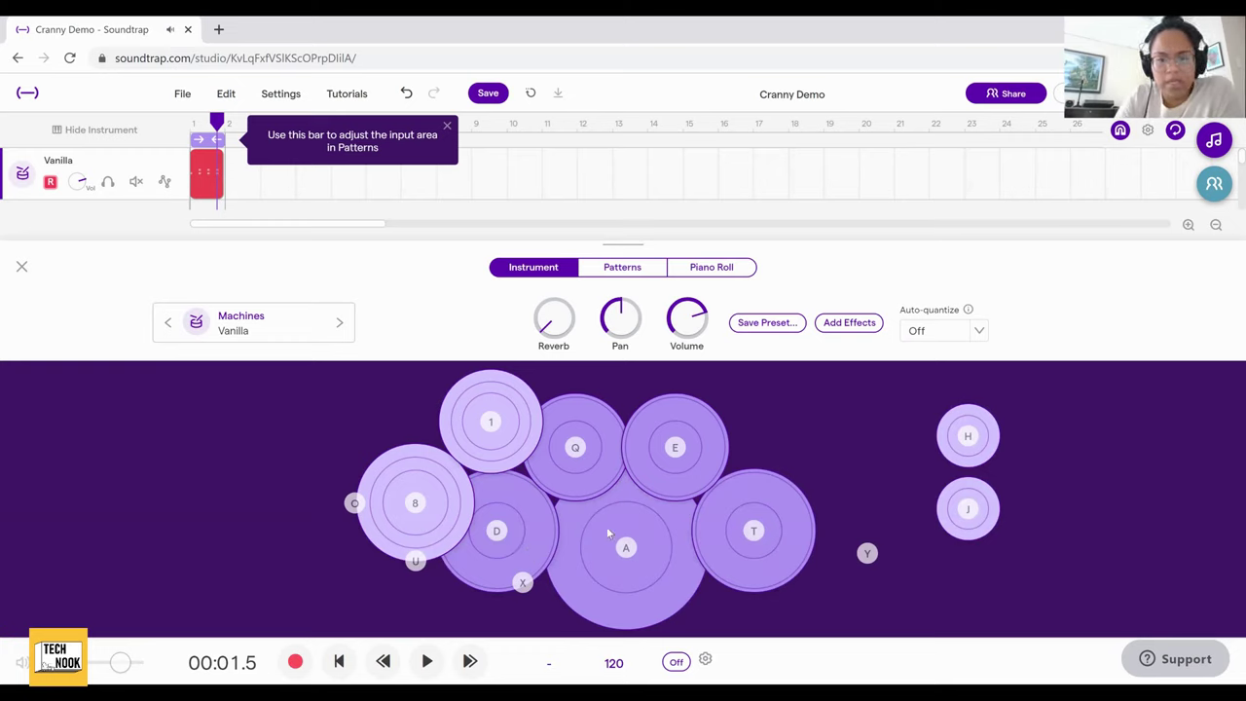
key("a")
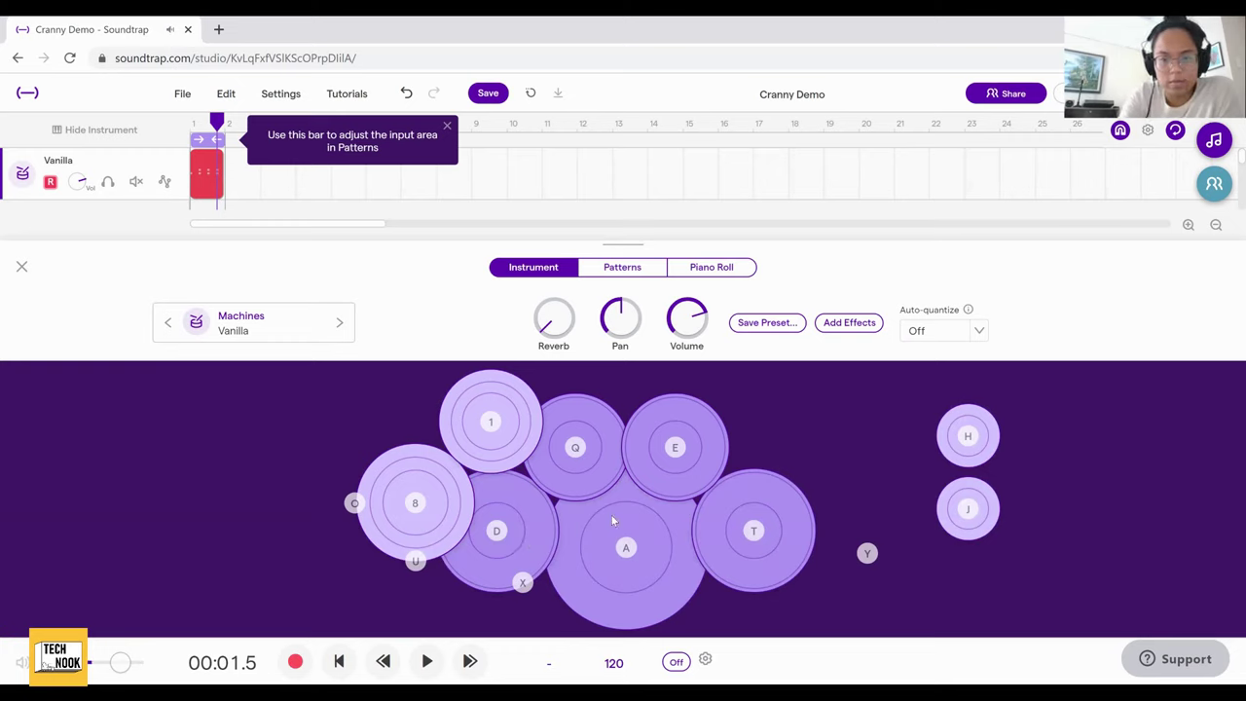
key("j")
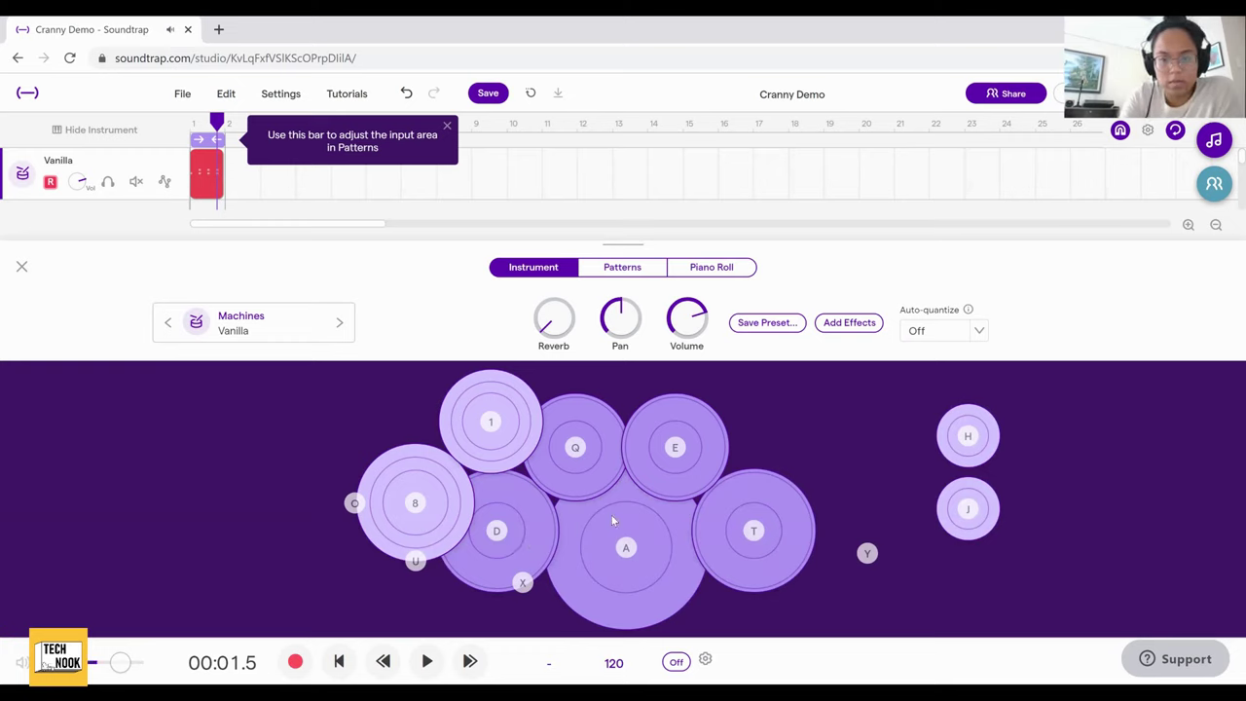
Preview the Old School and Milky Machines presets, then choose Milky for the drum track.
left_click(247, 321)
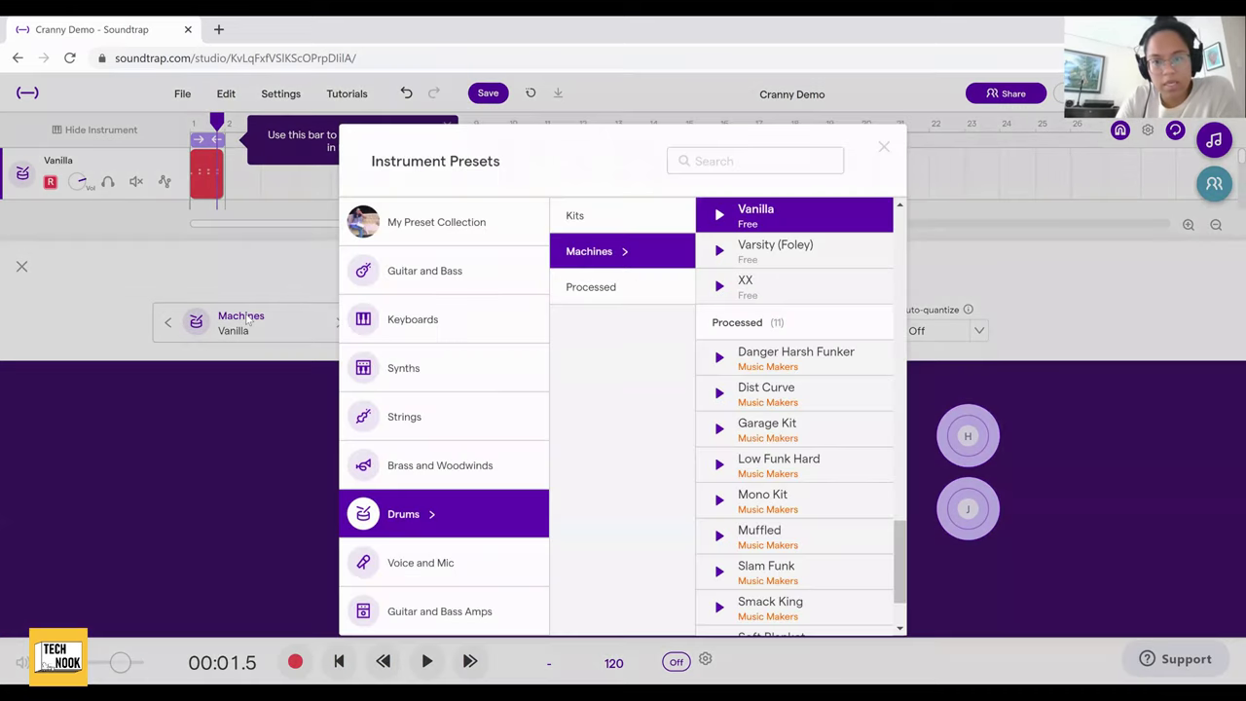
scroll(761, 265, "up", 2)
scroll(761, 265, "up", 3)
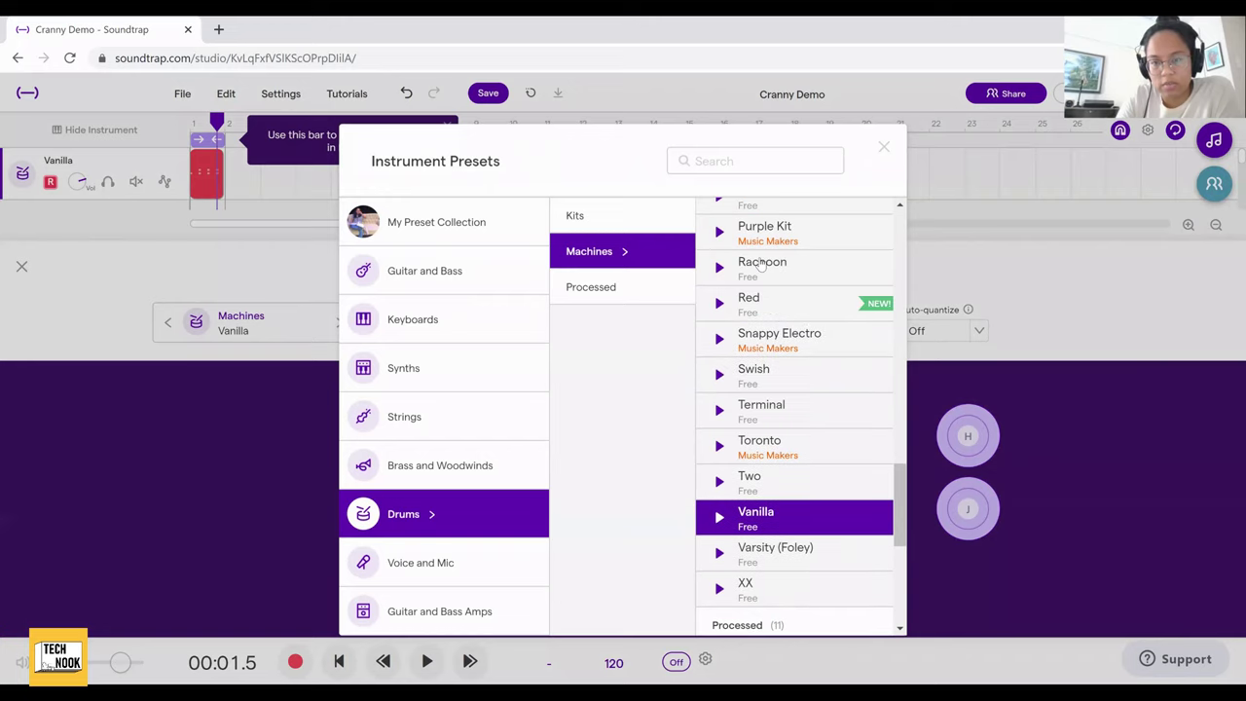
scroll(761, 261, "up", 3)
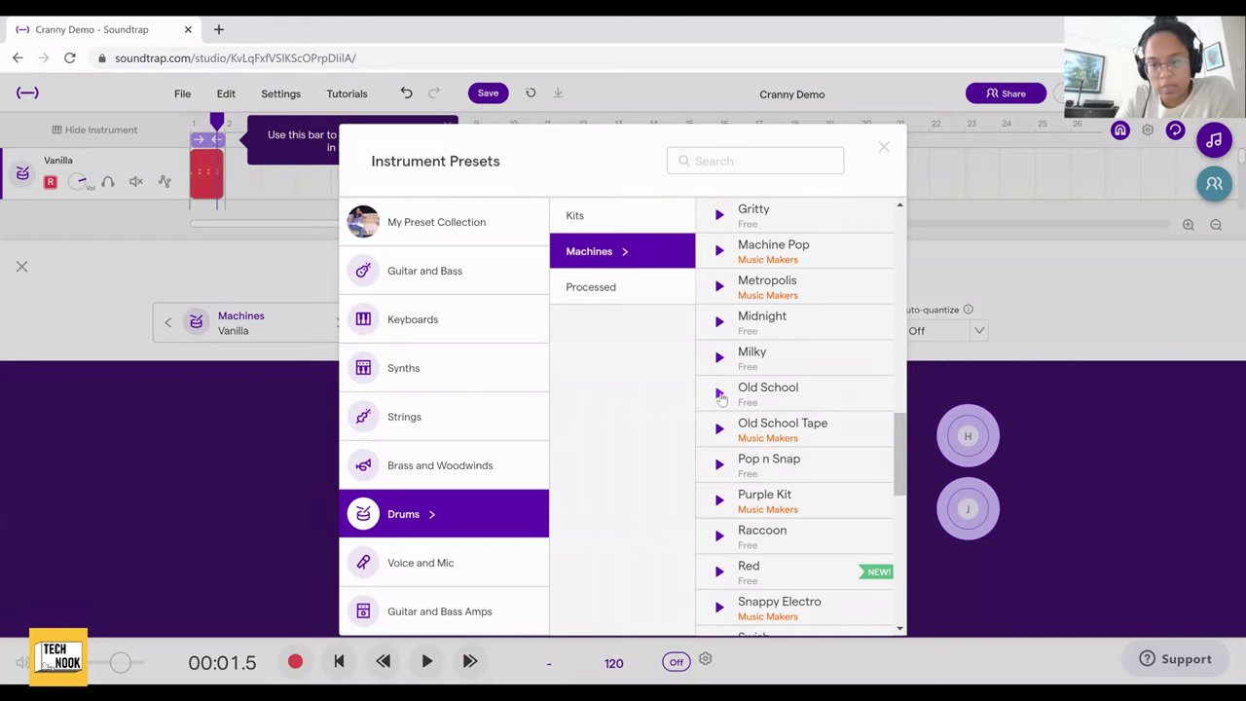
left_click(720, 394)
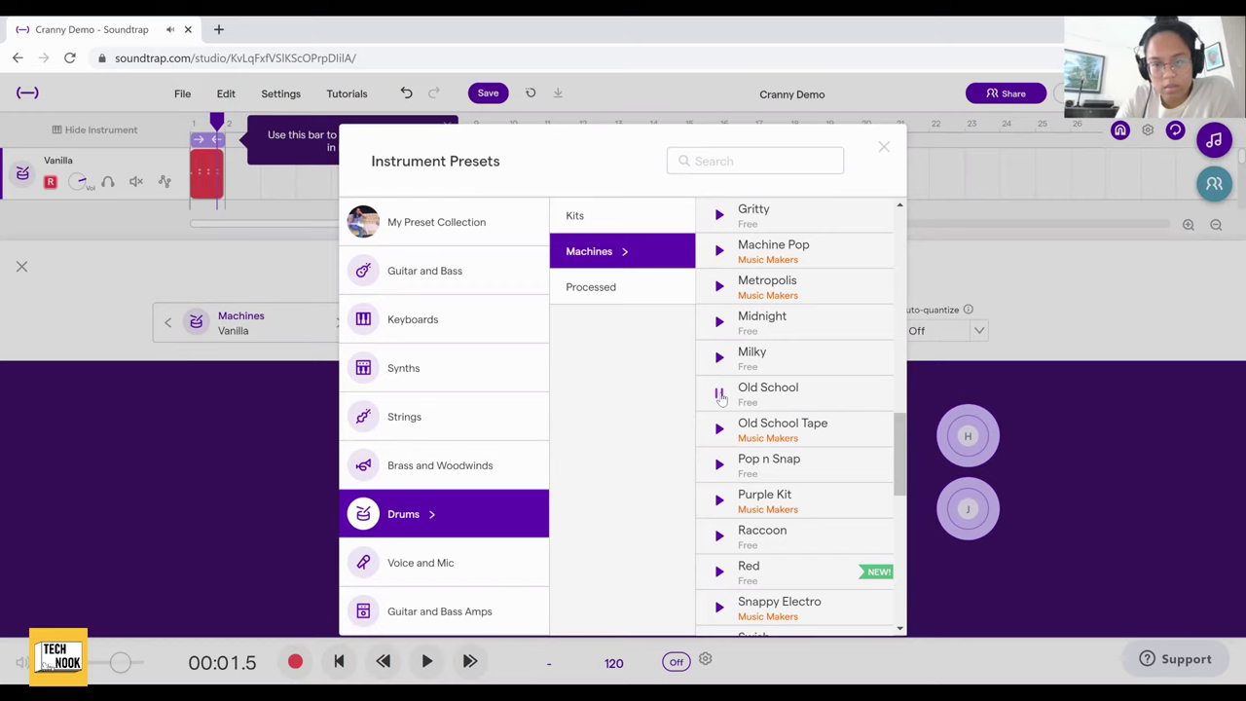
left_click(720, 394)
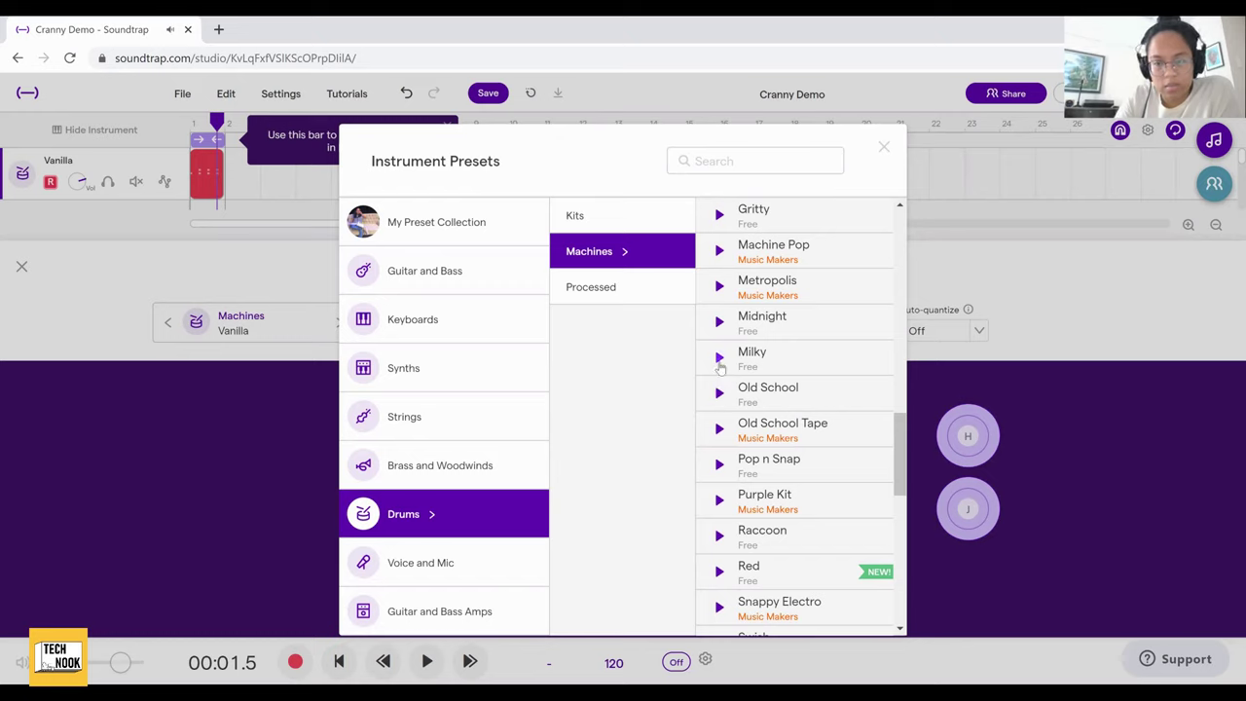
left_click(719, 358)
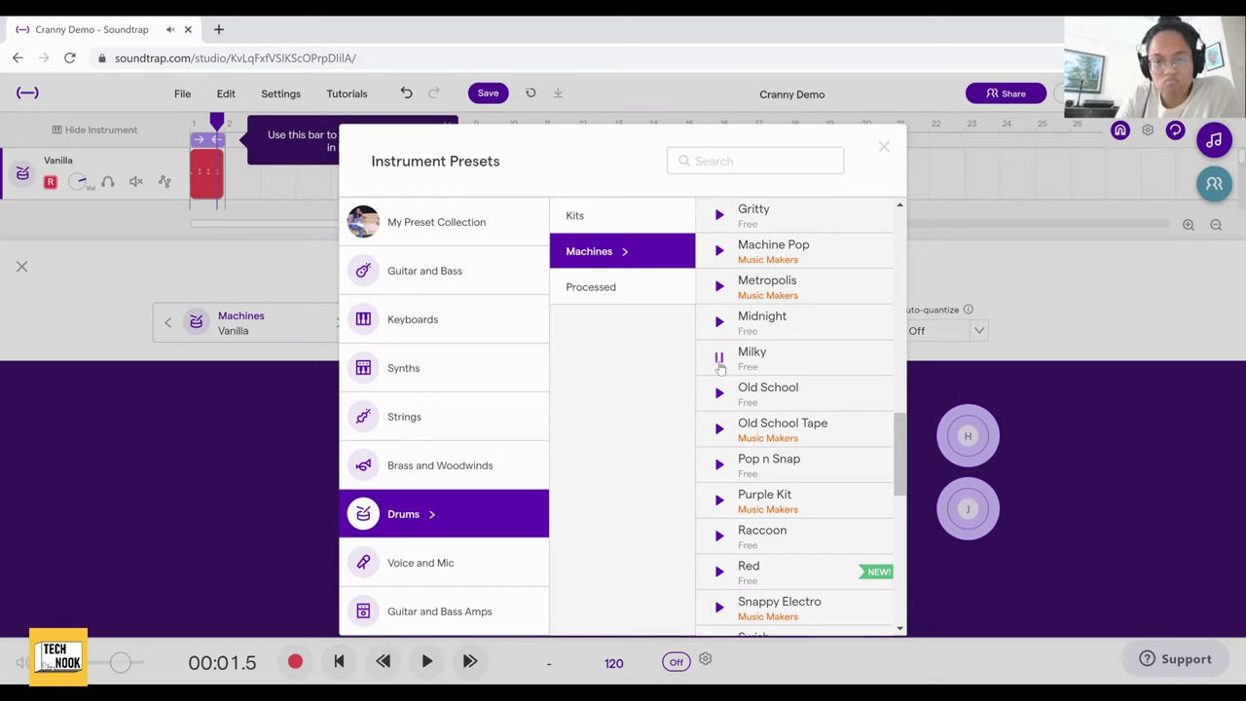
left_click(719, 358)
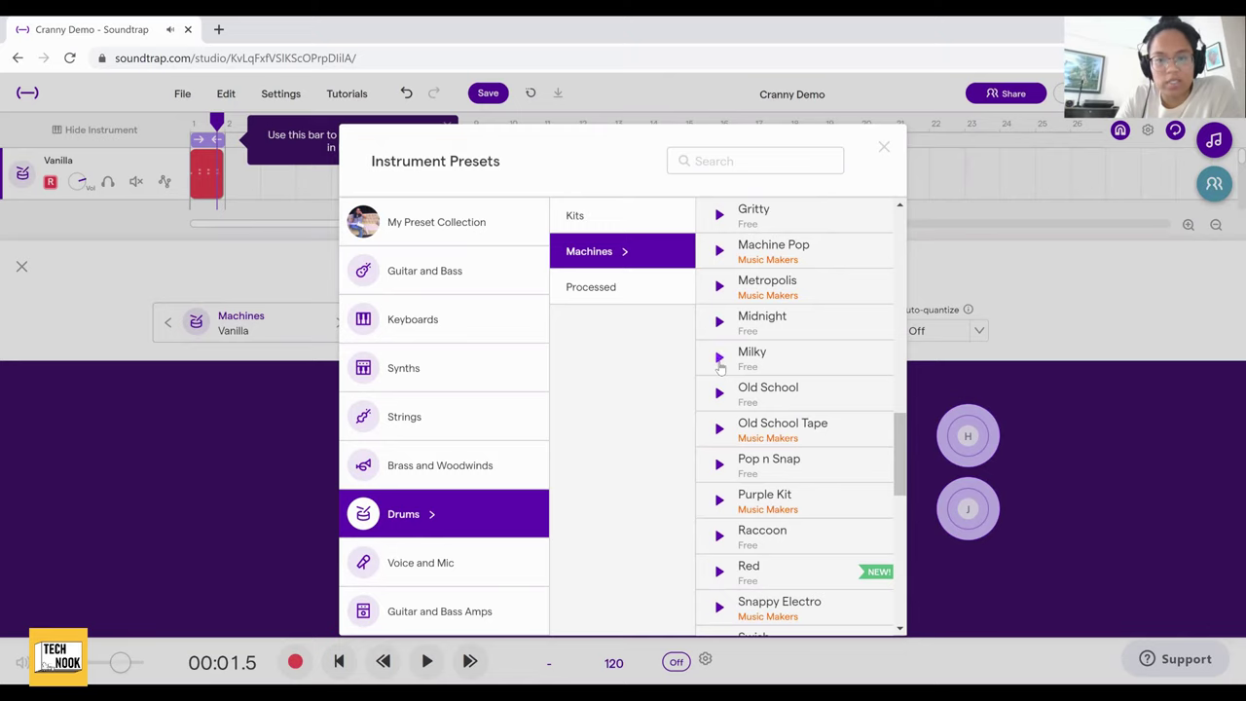
left_click(785, 369)
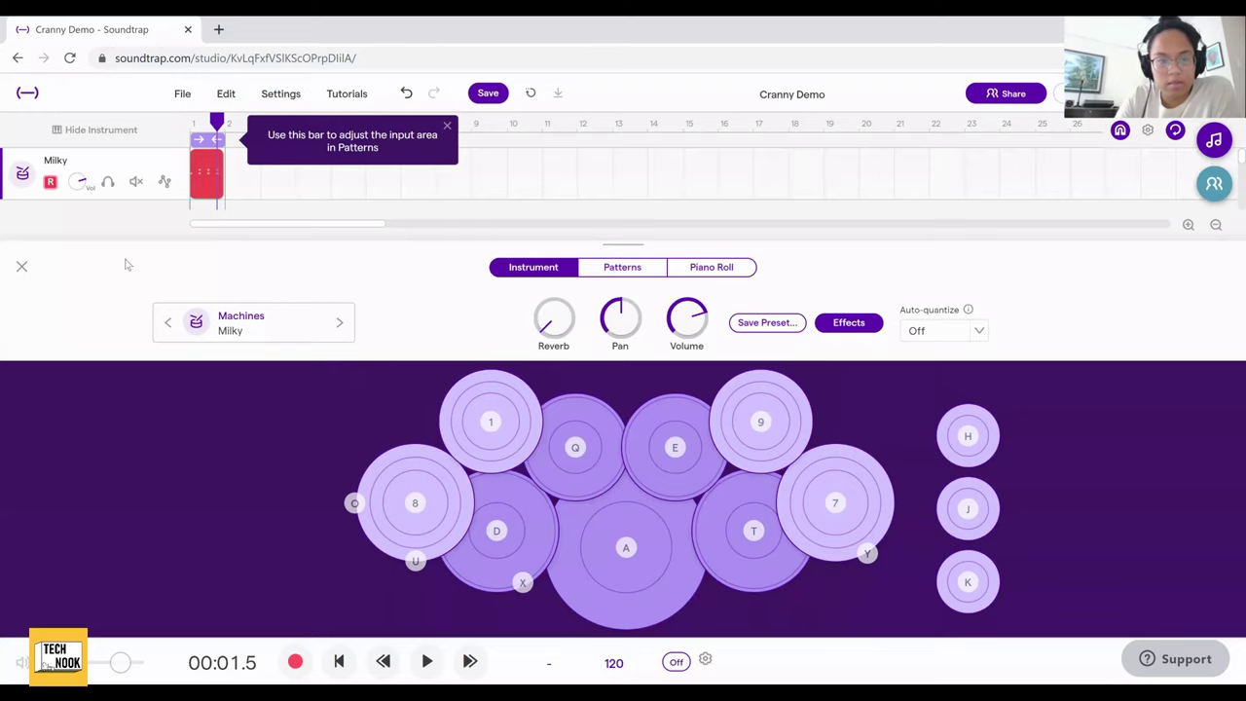
Play the Milky drums back from the start, then add a synth track, which loads Flutter Wave.
left_click(22, 265)
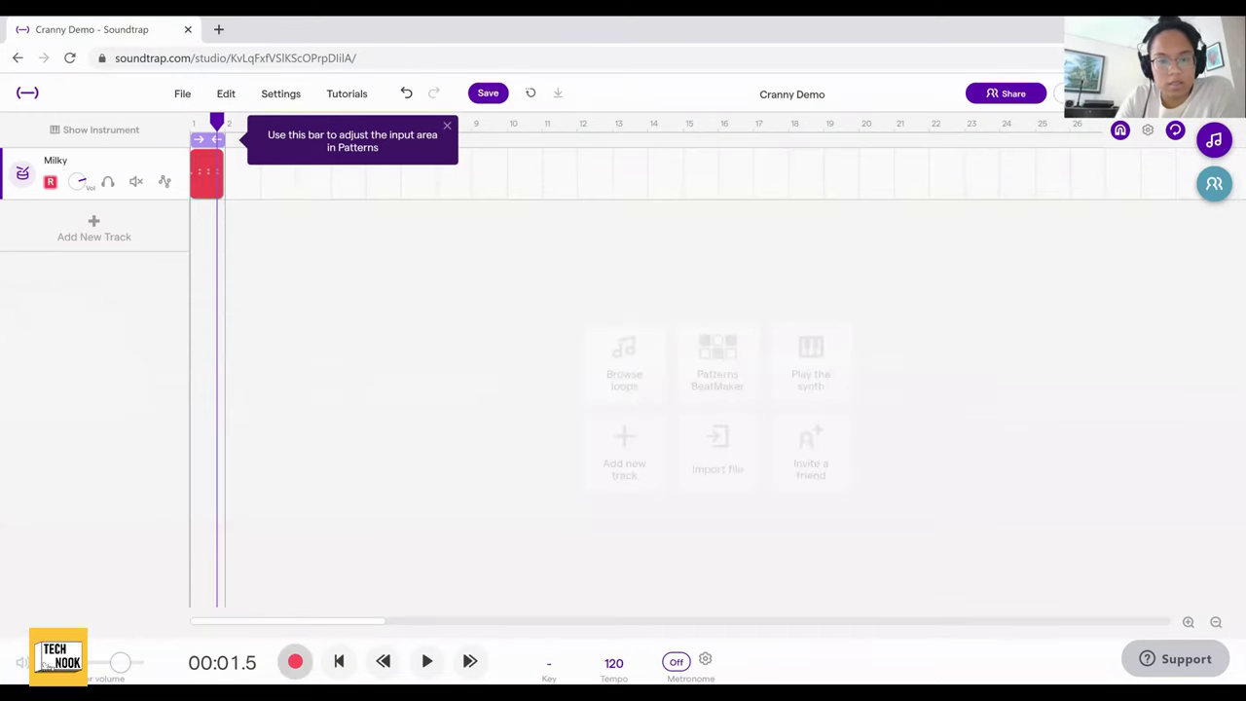
left_click(339, 661)
left_click(436, 662)
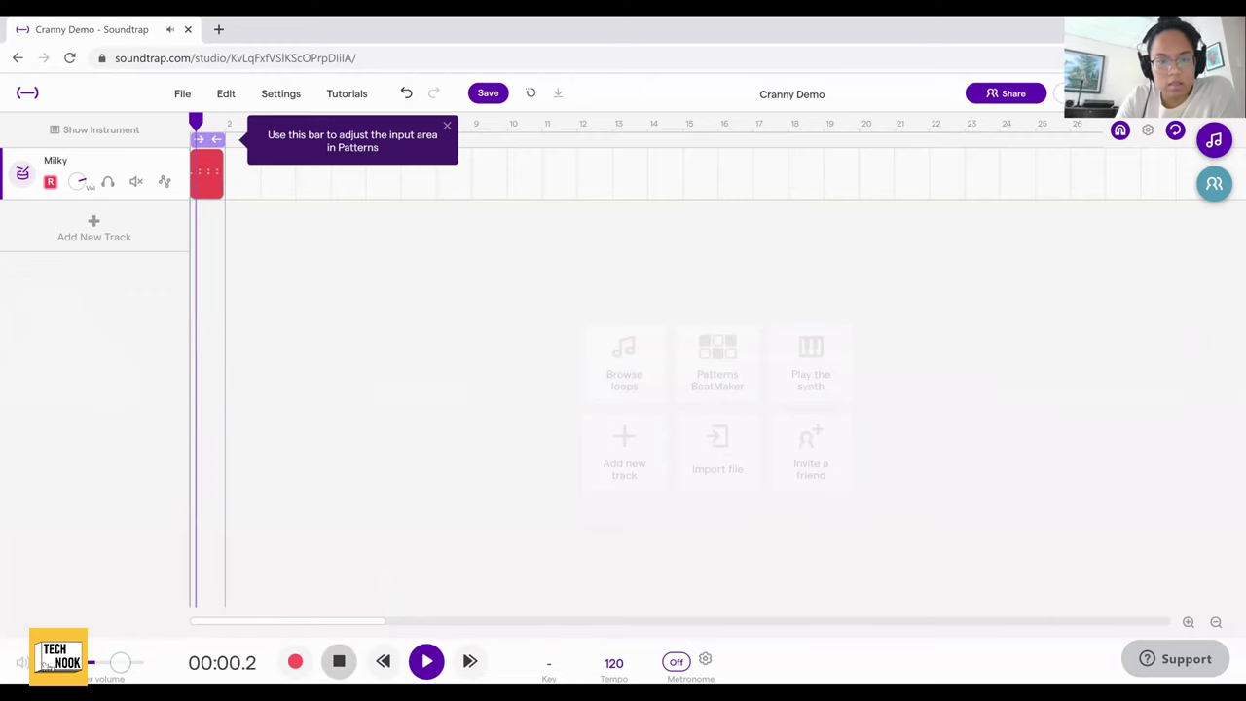
left_click(338, 661)
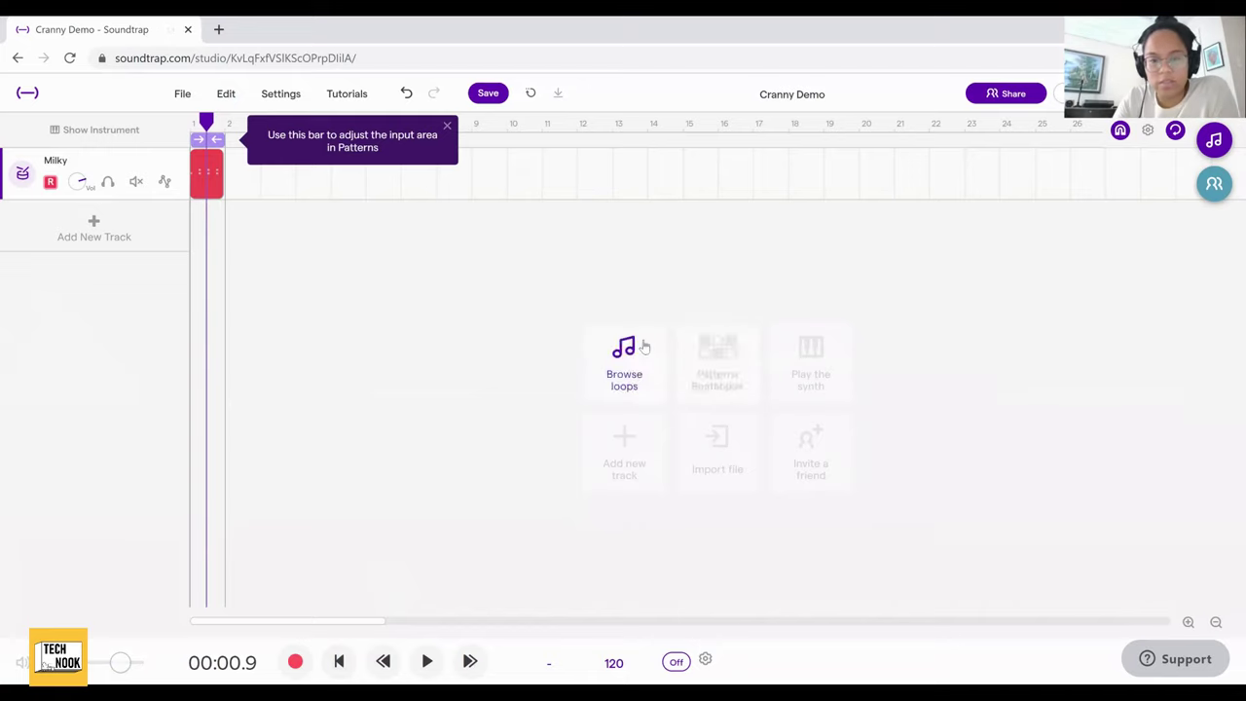
left_click(813, 370)
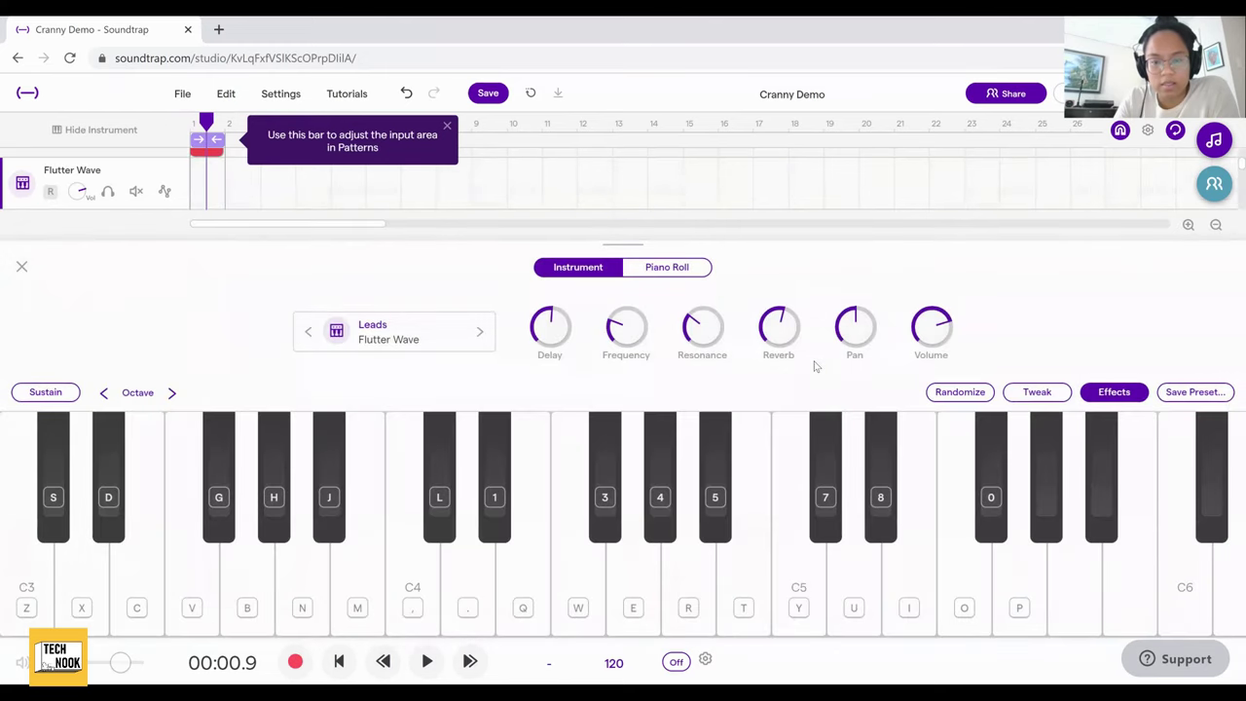
left_click(29, 612)
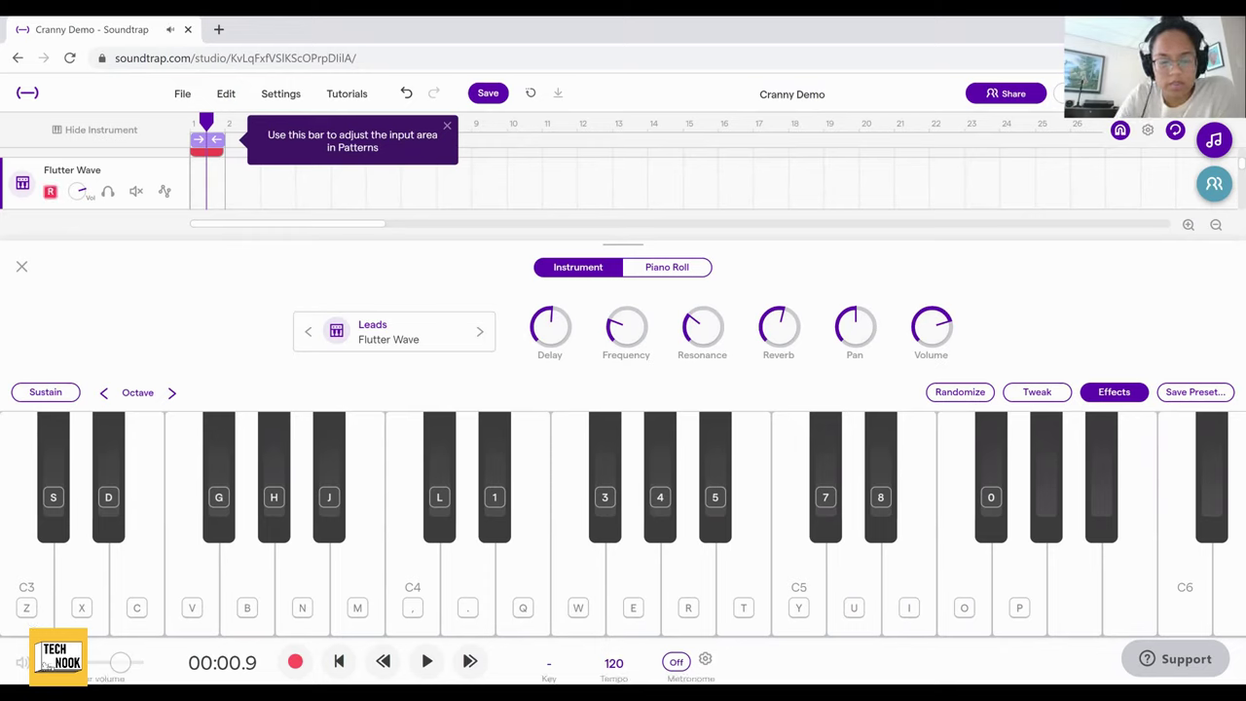
key("3")
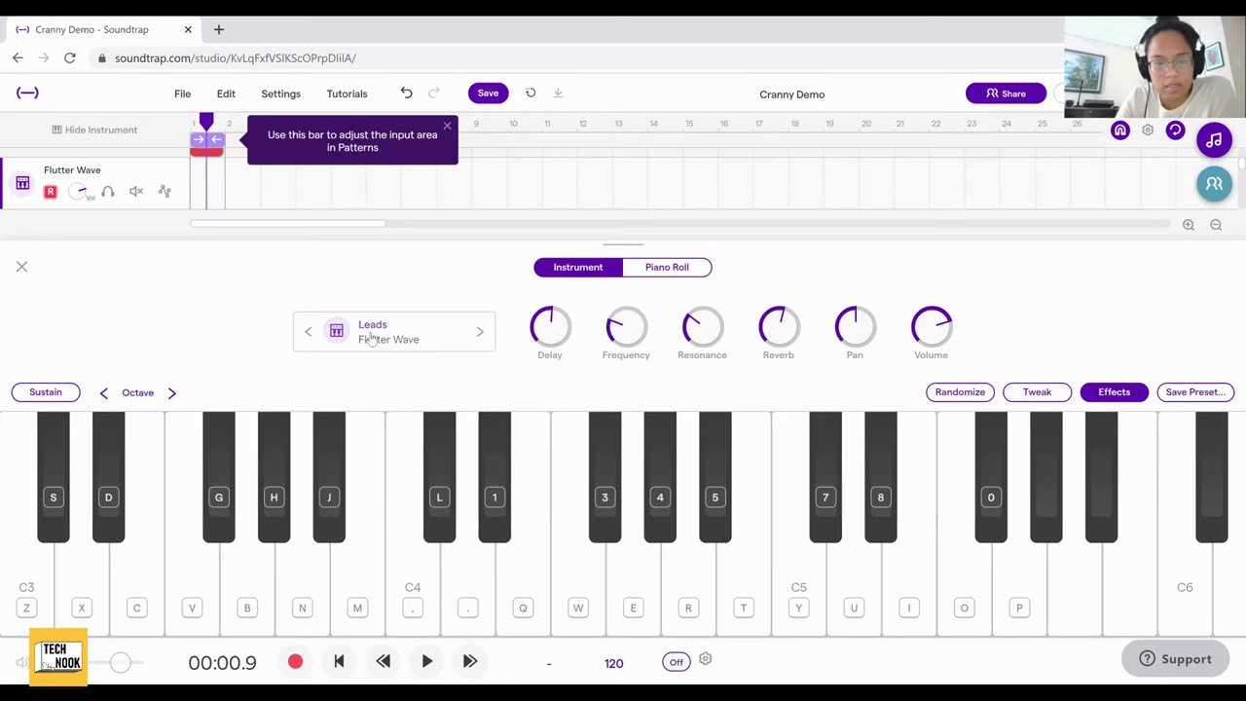
In Guitar and Bass > Bass - Electric, preview Bass Harmonics and Clean Electric, then pick Bass Harmonics.
left_click(371, 336)
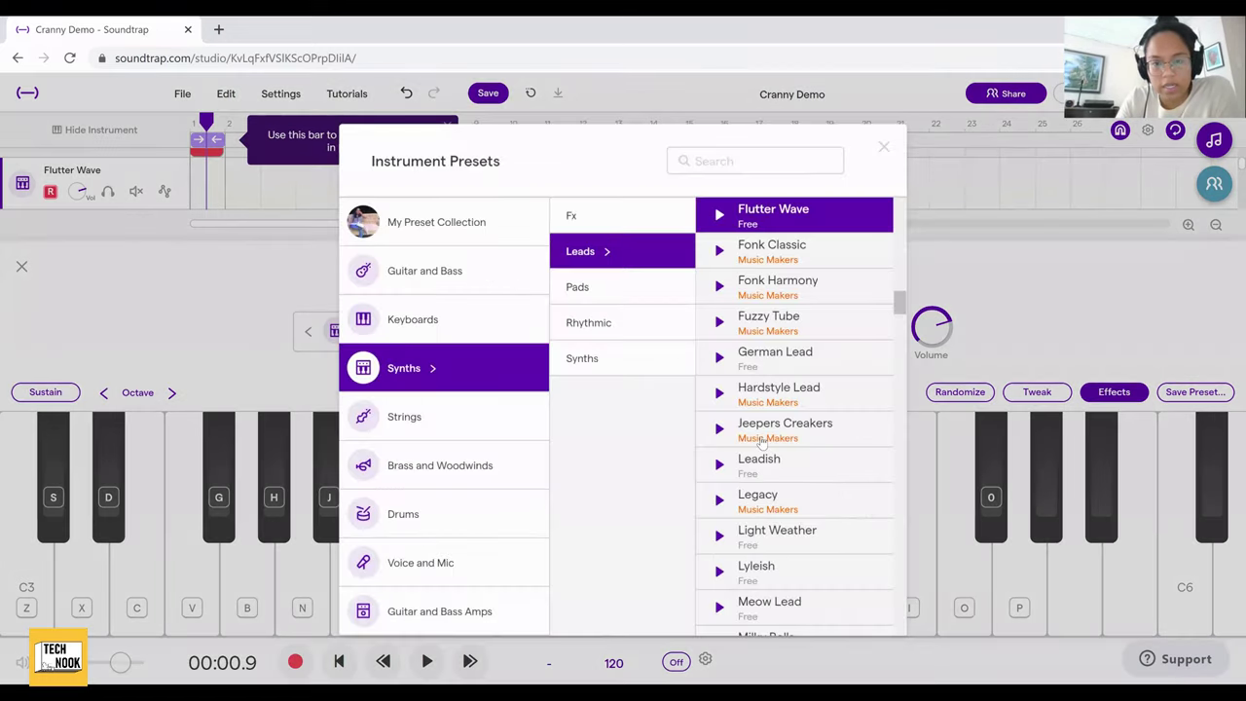
scroll(762, 441, "down", 8)
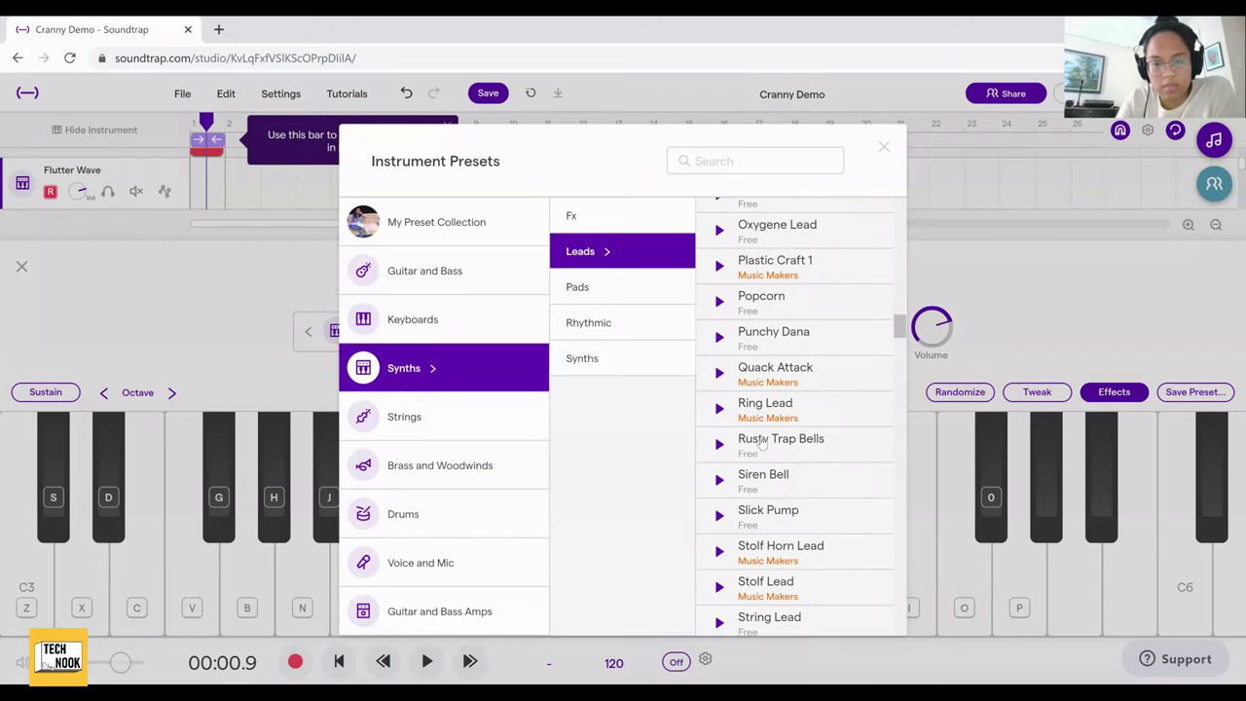
scroll(762, 441, "down", 10)
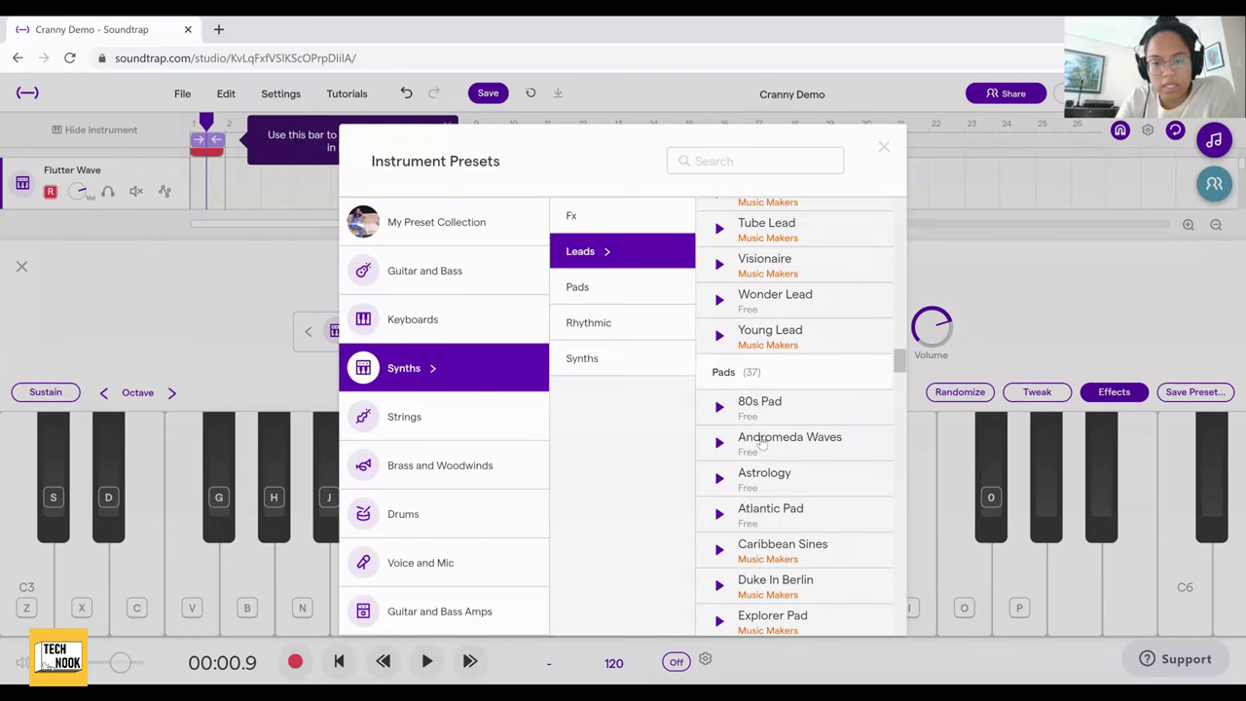
scroll(762, 441, "down", 2)
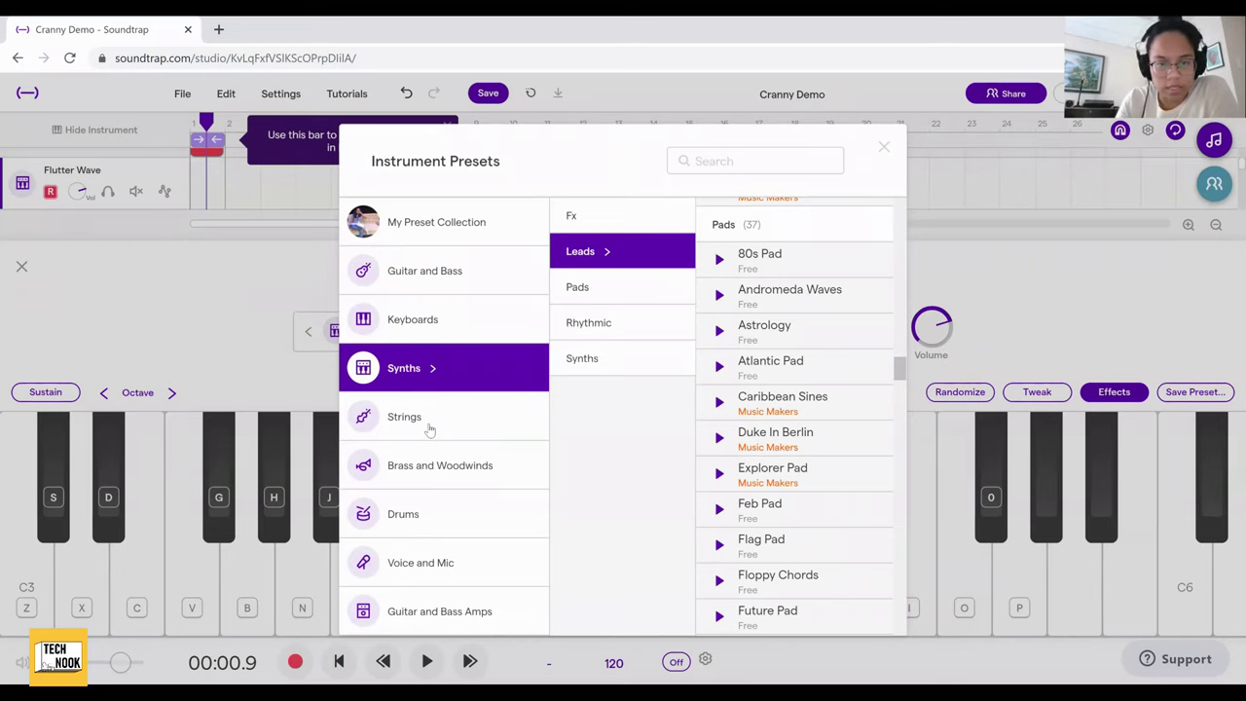
left_click(429, 298)
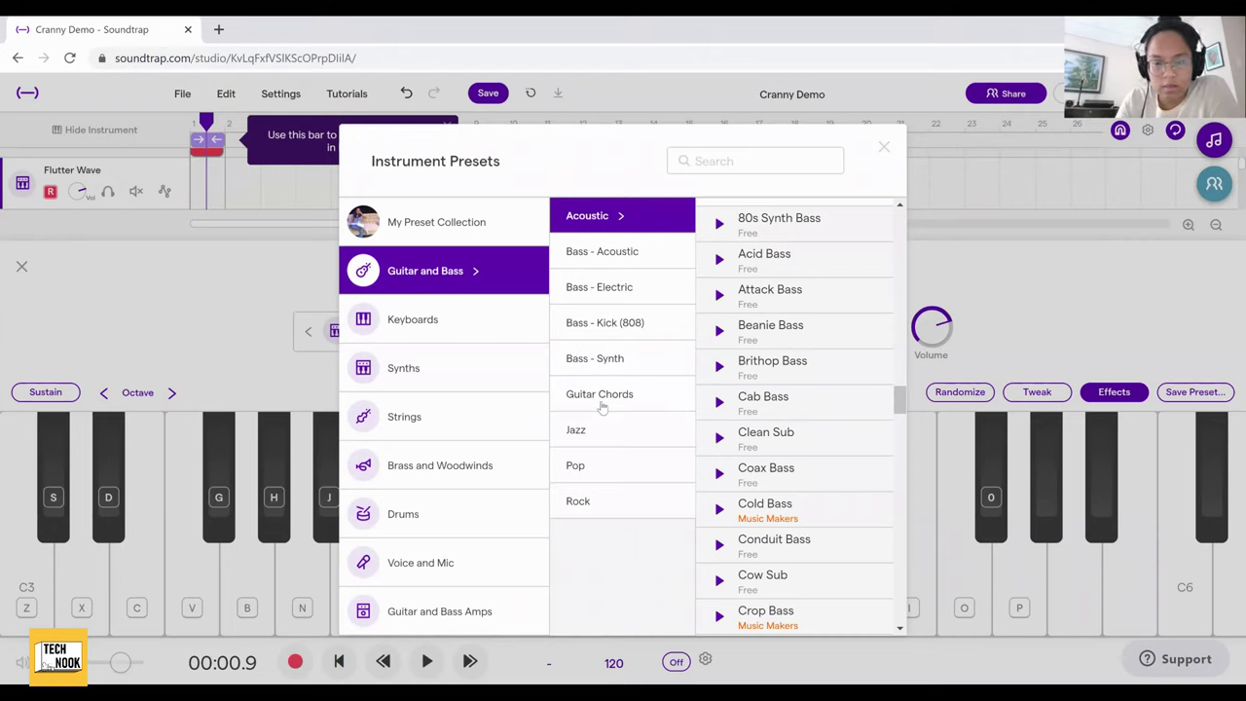
left_click(608, 292)
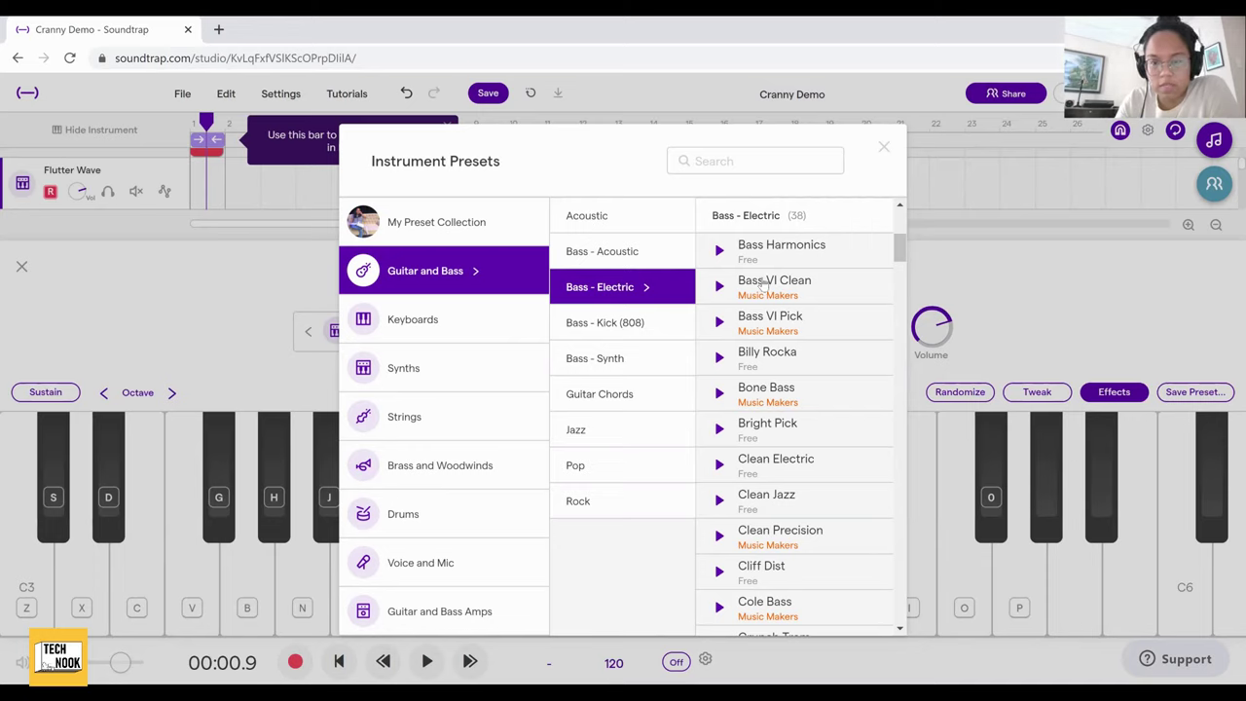
left_click(719, 250)
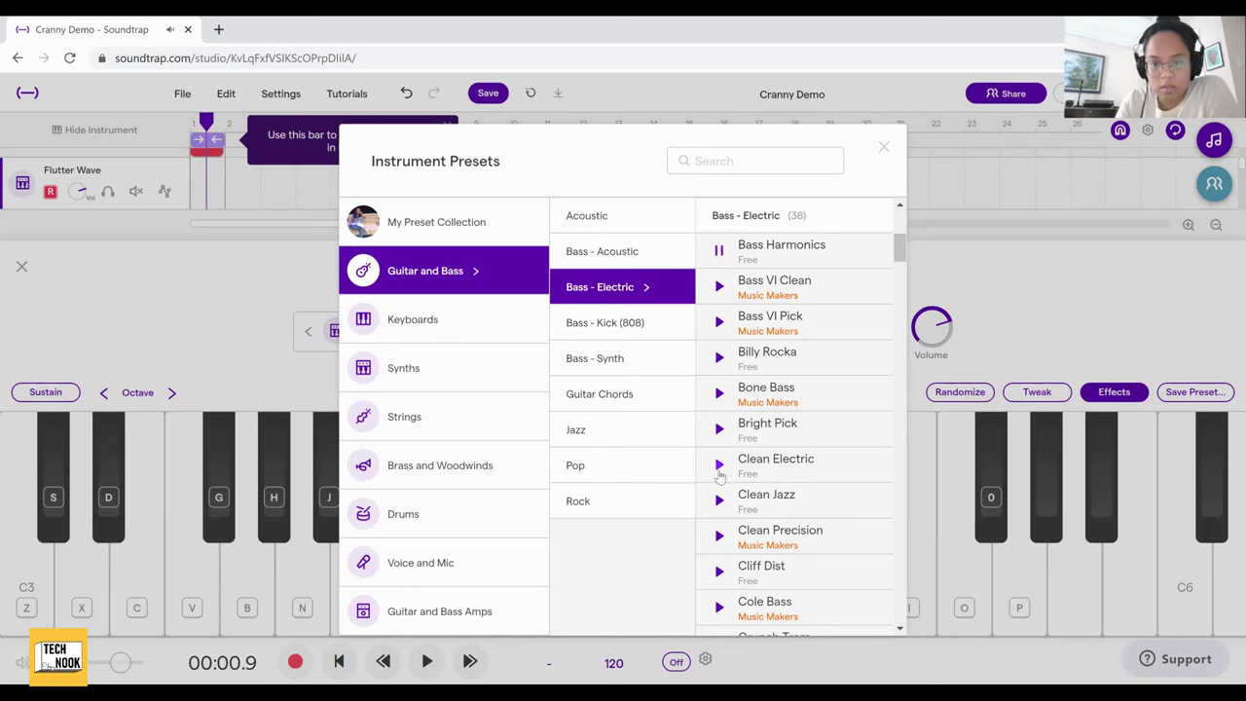
left_click(719, 467)
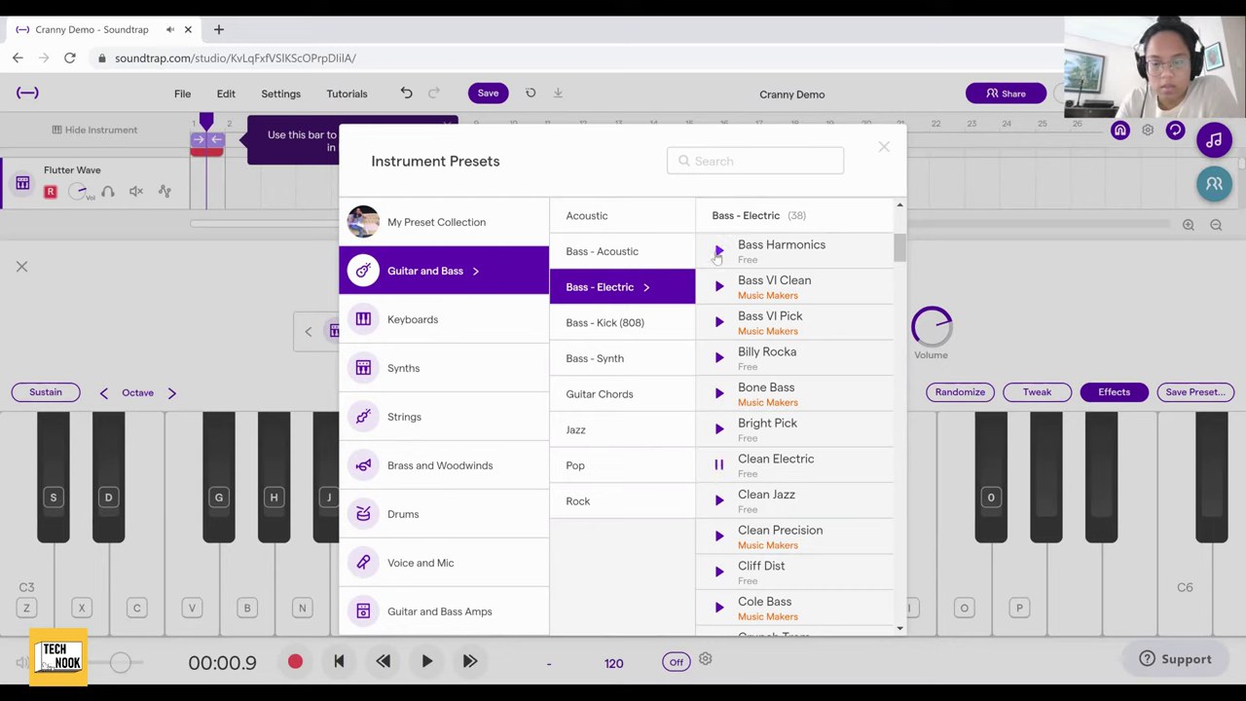
left_click(787, 260)
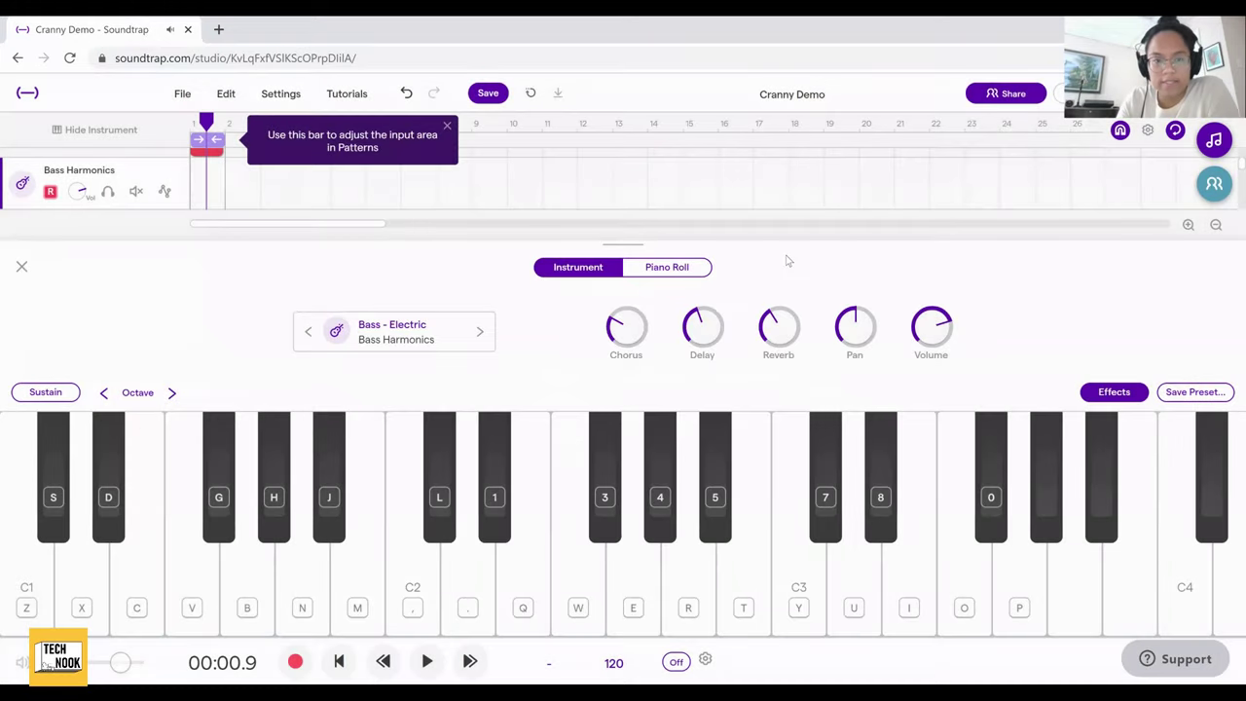
Try the bass sound with rising and descending note runs on the computer keyboard.
key("v")
key("s")
key("d")
key("h")
key("j")
key("u")
key("o")
key("i")
key("u")
key("y")
key("t")
key("r")
key("e")
key("w")
key("e")
key("g")
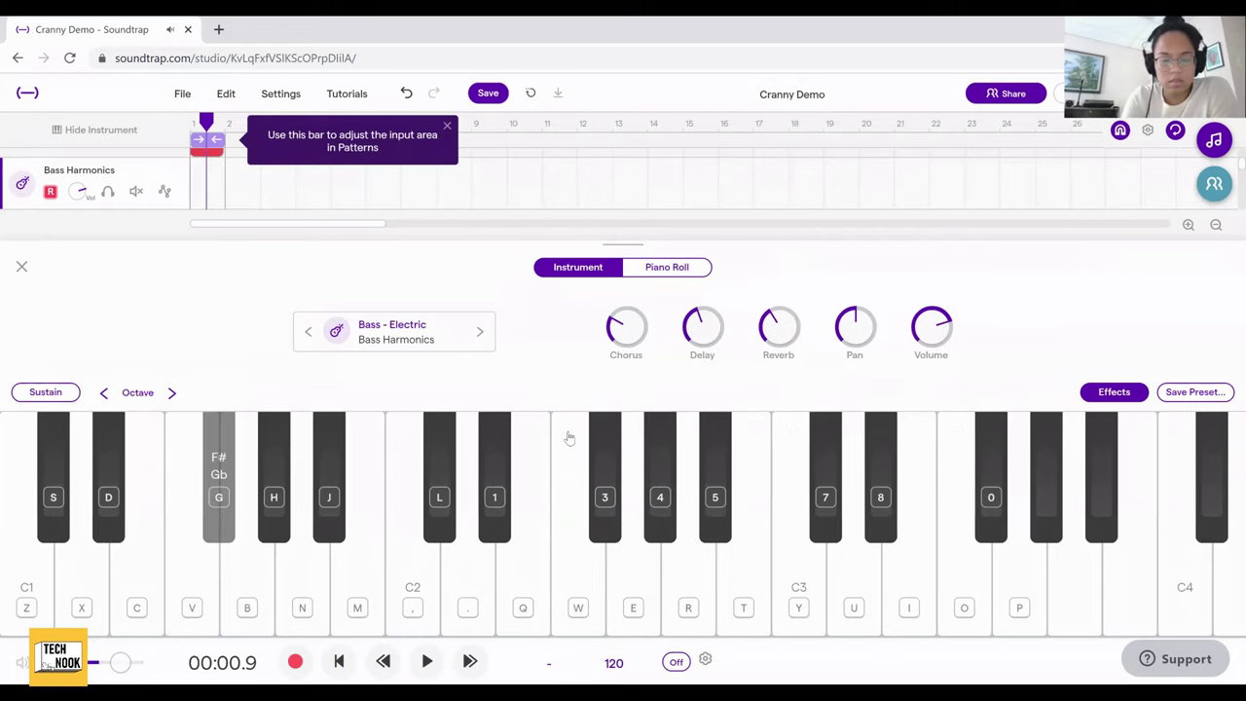
key("d")
key("j")
key("g")
key("m")
key("n")
key("m")
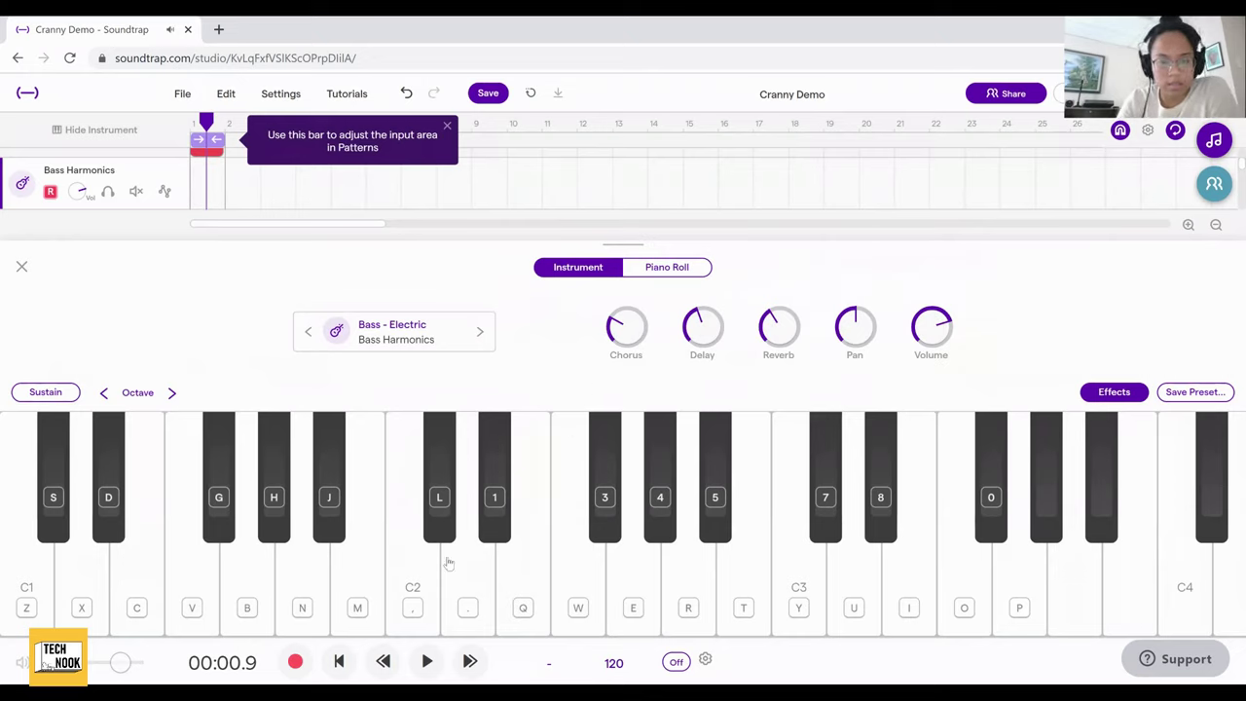
From the start, record two bass notes (Z, X) after the count-in, then stop recording.
left_click(341, 662)
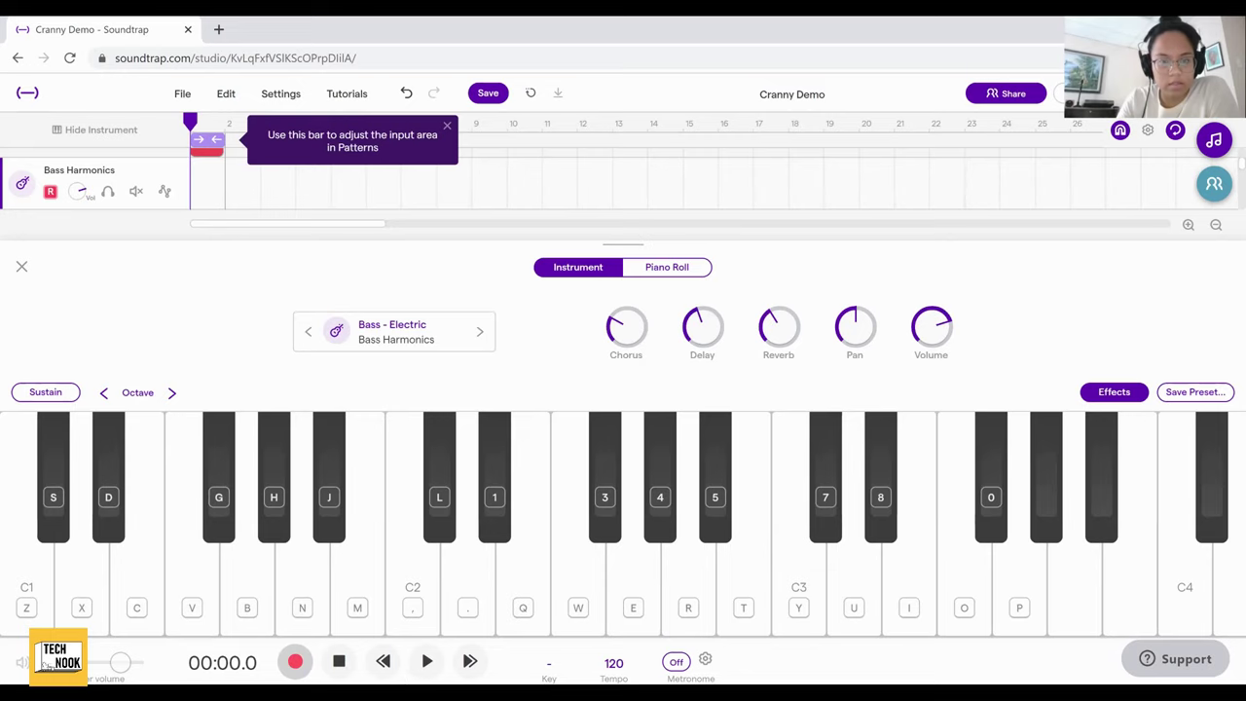
left_click(295, 662)
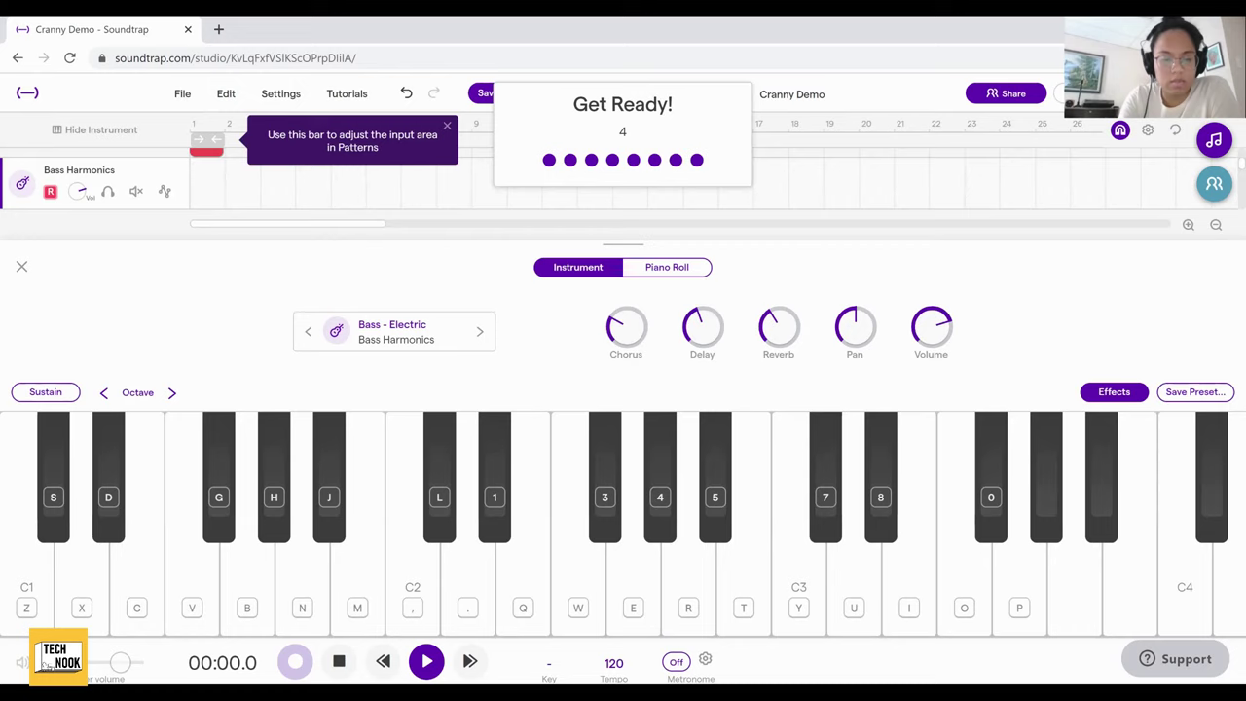
key("z")
key("x")
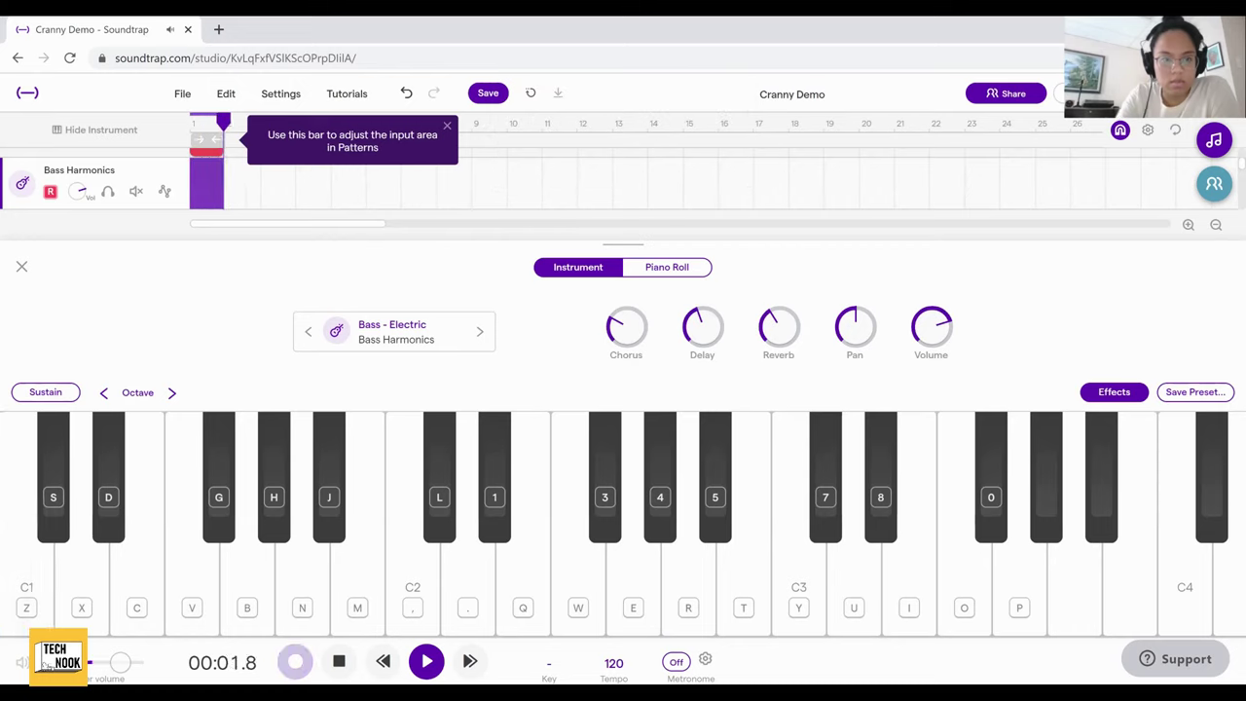
key("space")
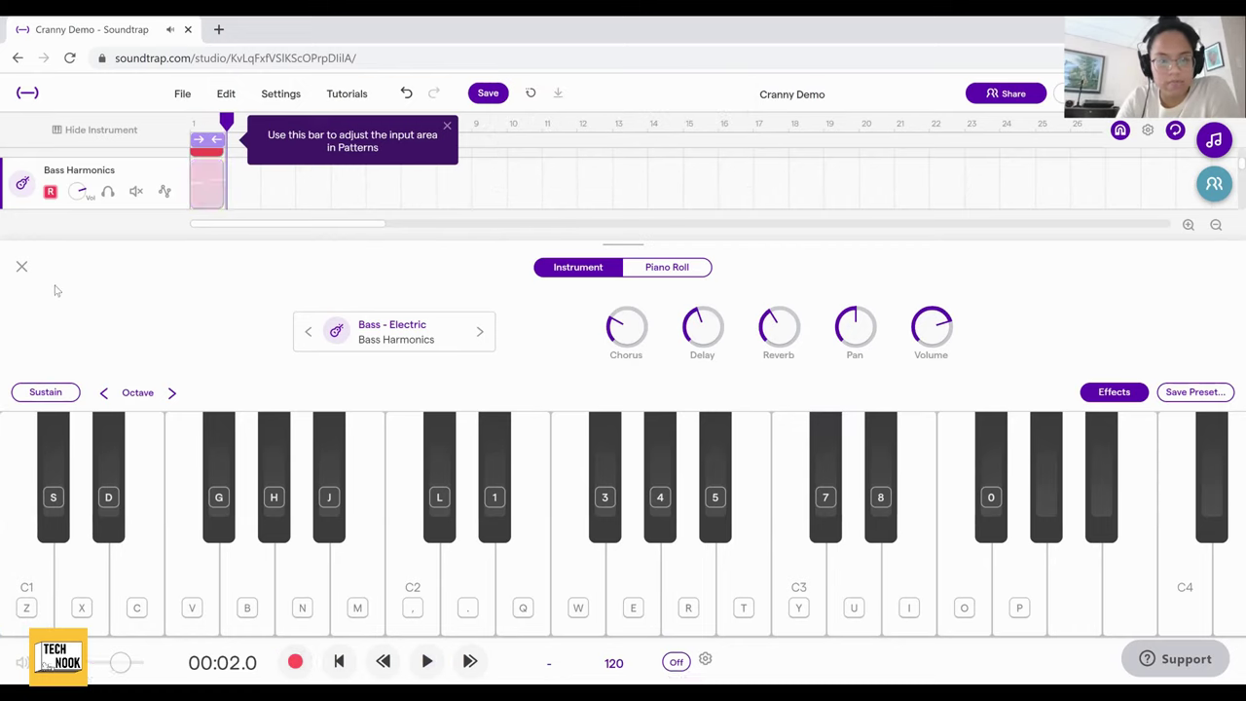
Hide the keyboard panel and play the Milky drums and bass clip from the start twice.
left_click(22, 267)
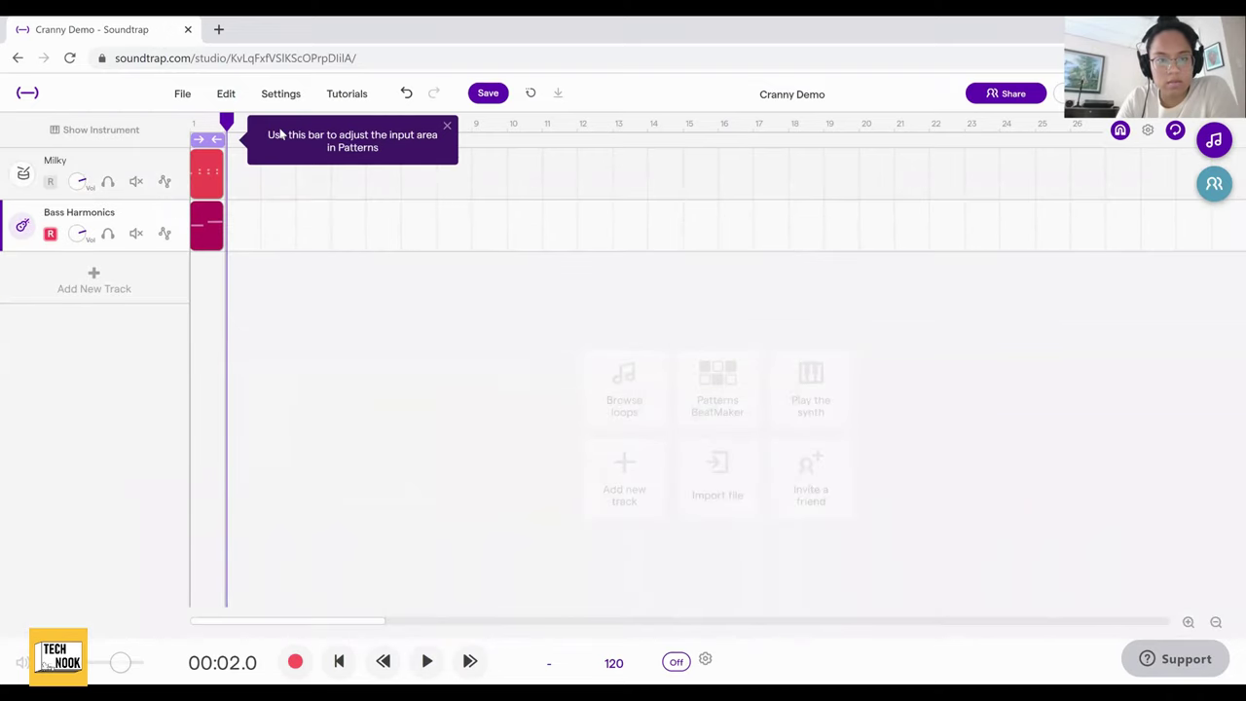
left_click(338, 661)
key("space")
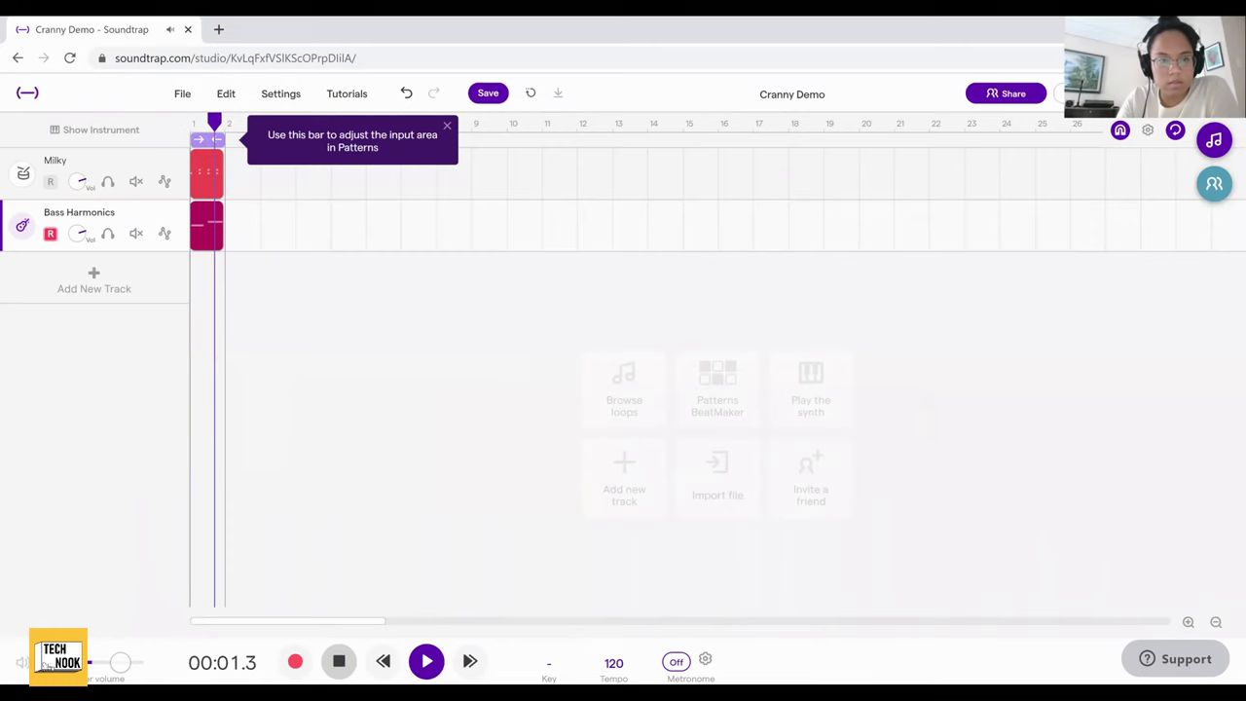
left_click(338, 661)
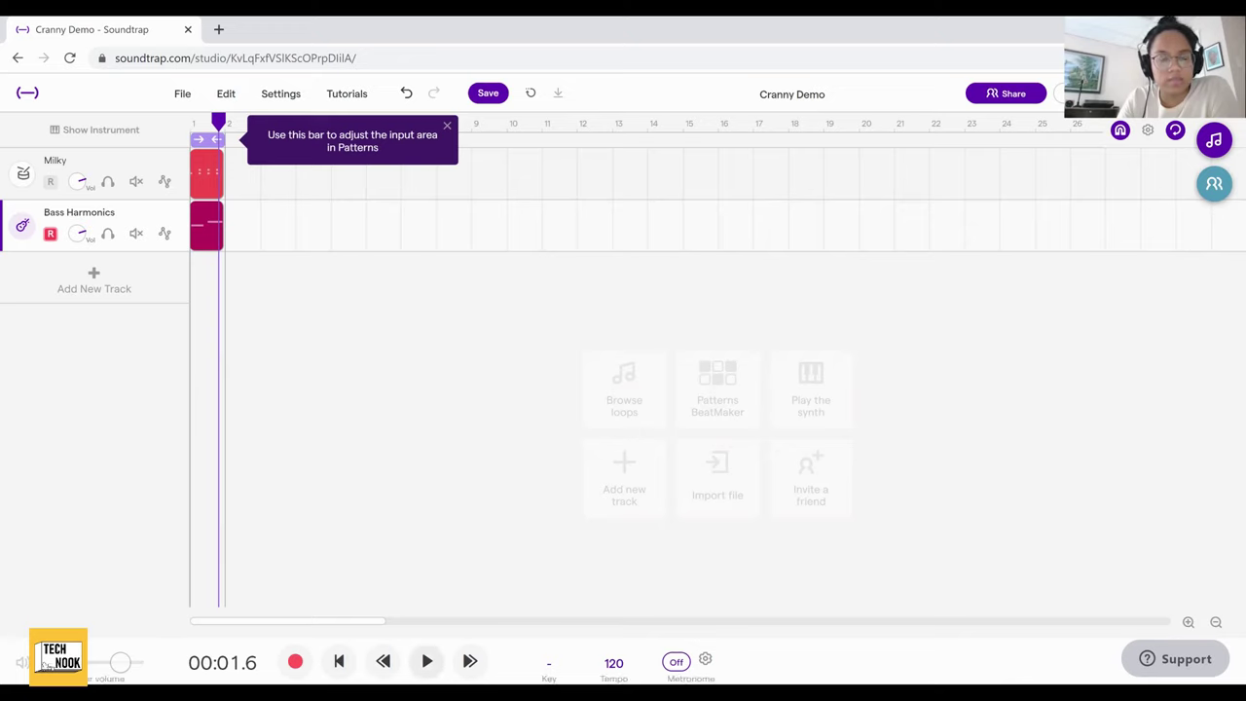
key("space")
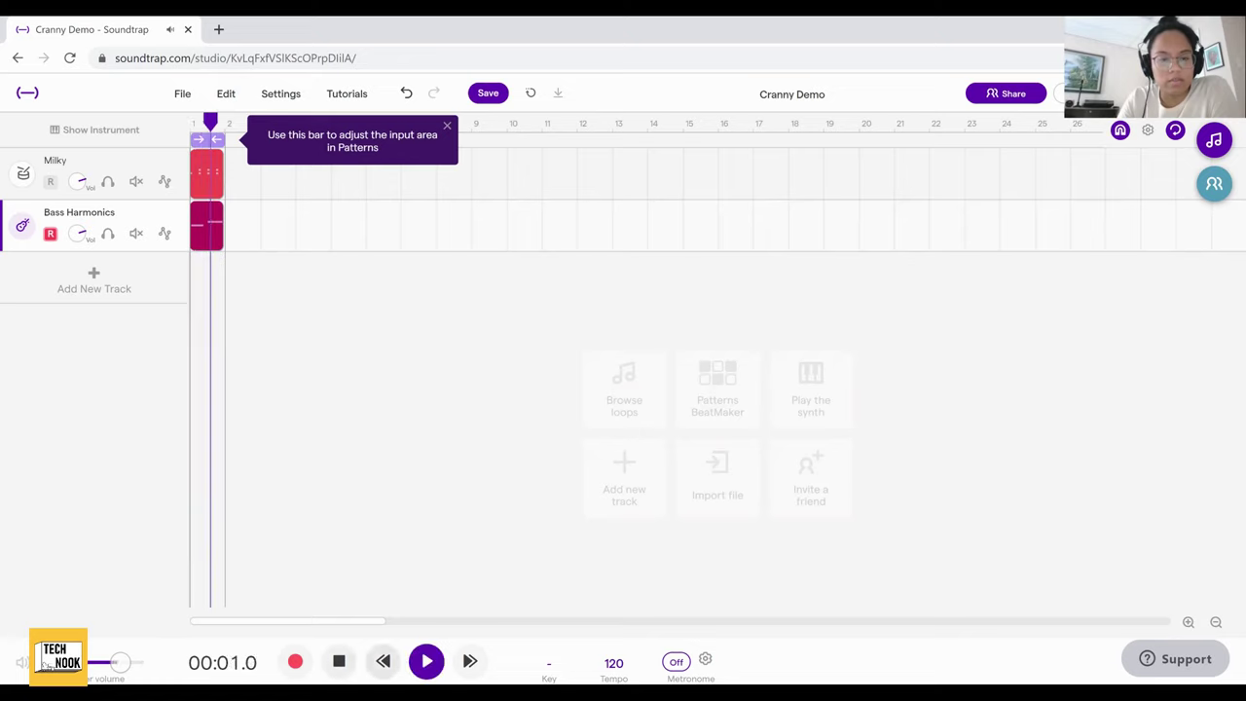
key("space")
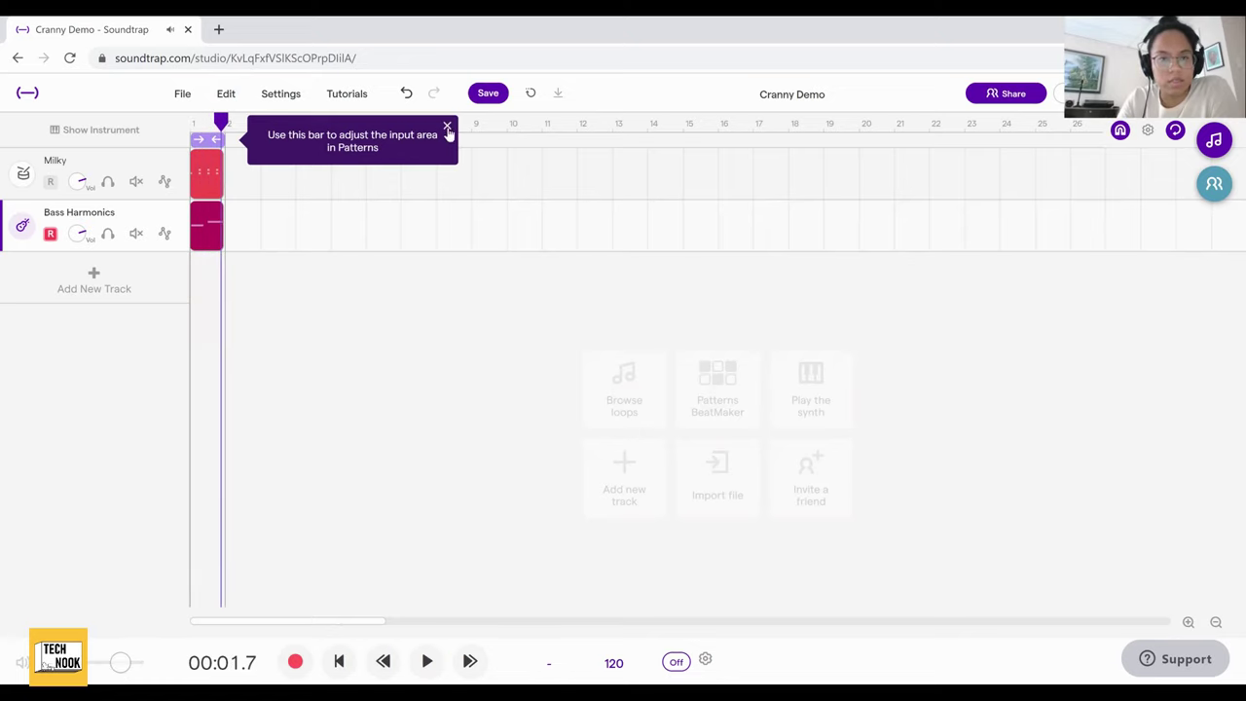
Dismiss the Patterns tip and drag the cycle region's right edge out to bar 8.
left_click(448, 127)
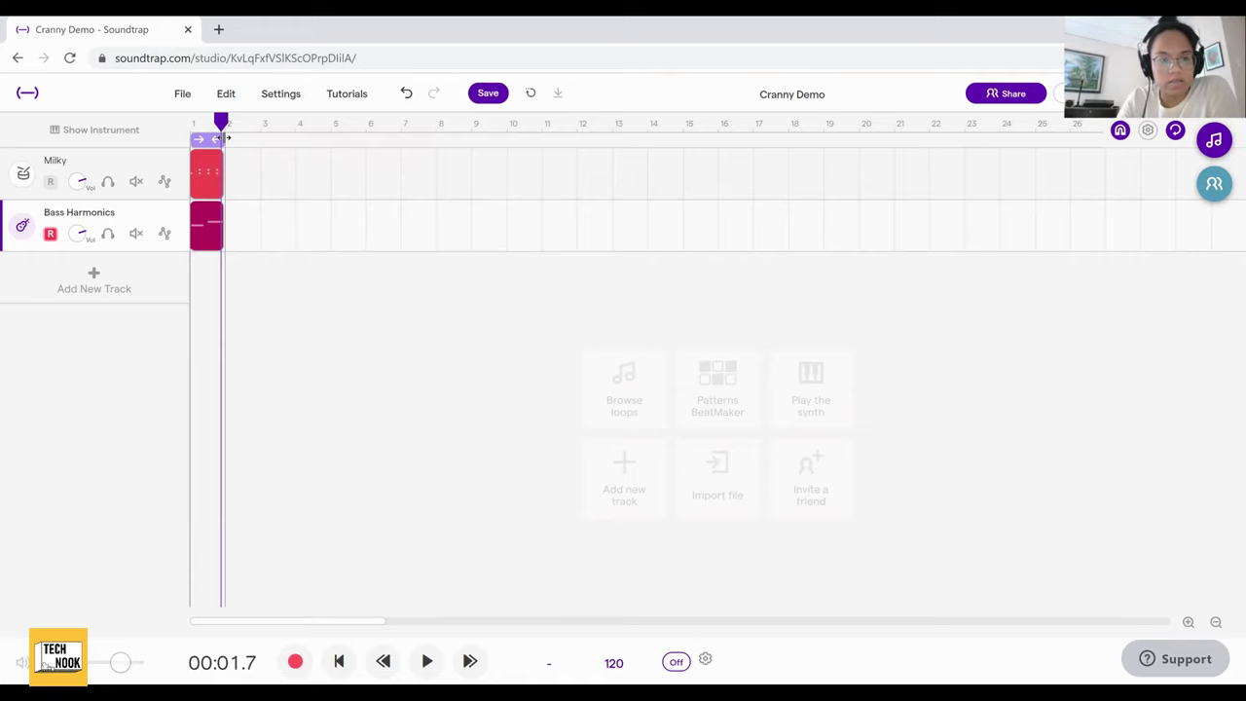
left_click_drag(224, 138, 446, 148)
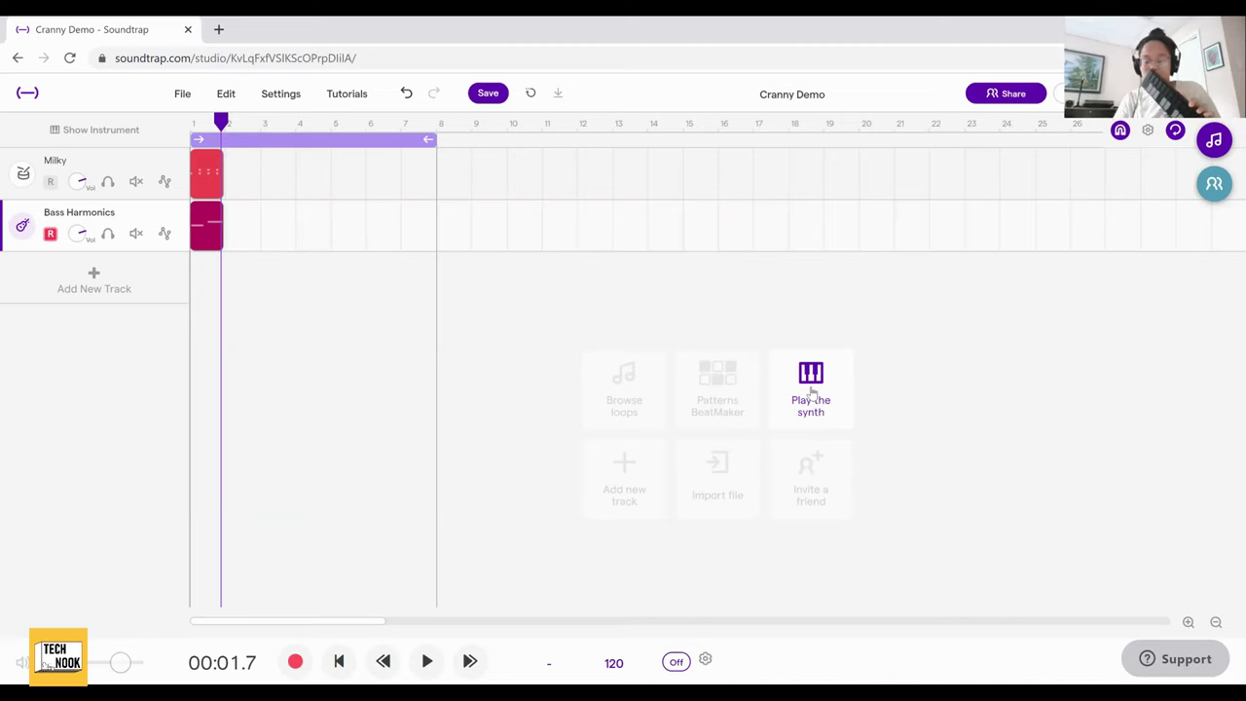
Add a Flutter Wave synth track and try notes on the Z, D and J keys.
left_click(811, 391)
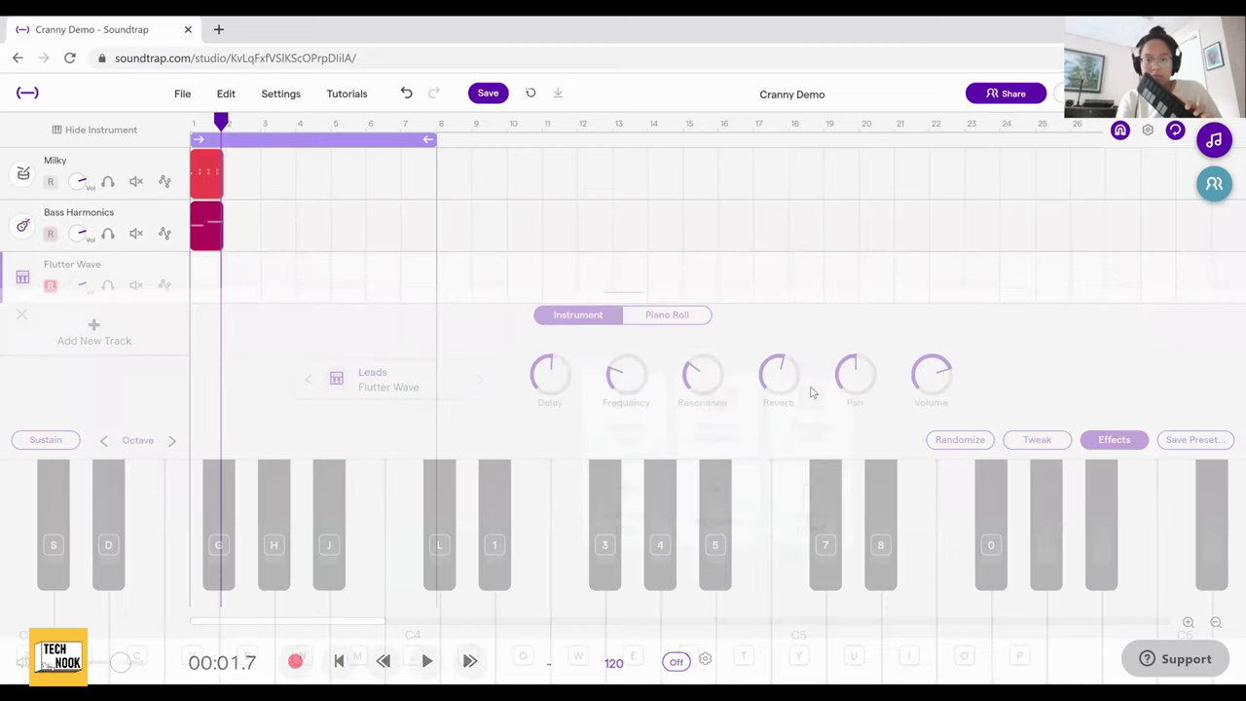
key("z")
key("d")
key("j")
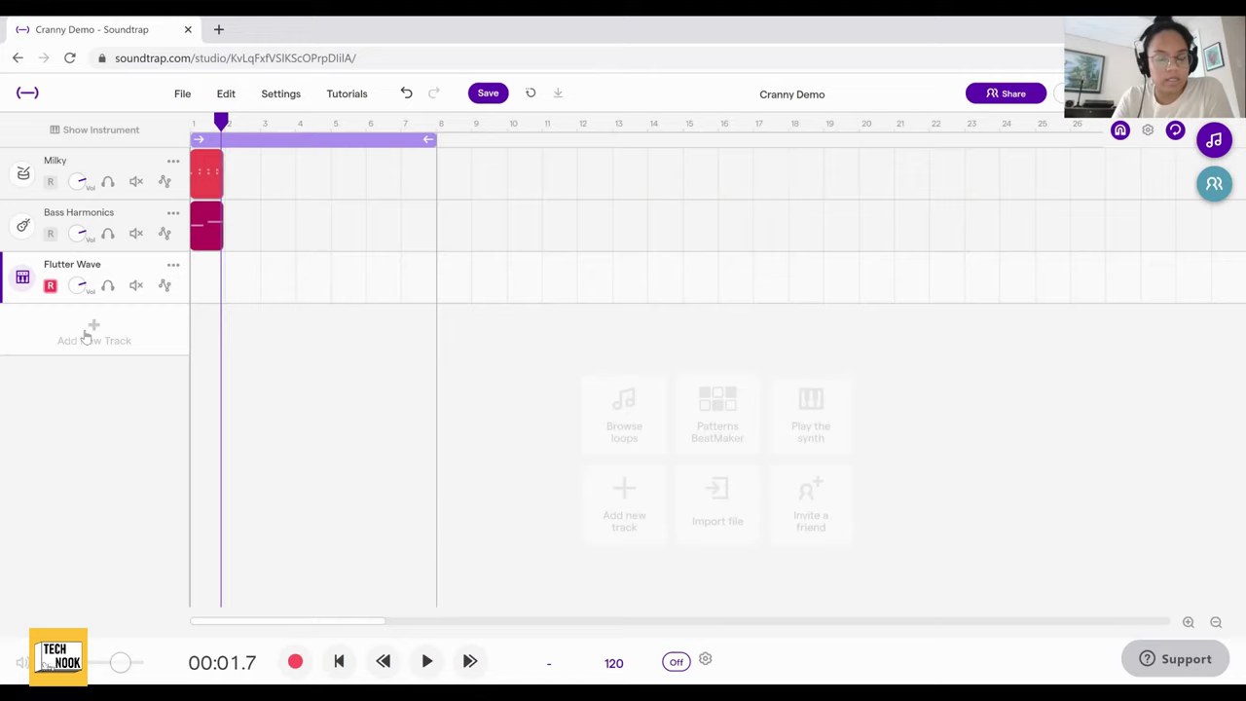
Add a Voice & microphones track named Mic, keeping the default microphone as input.
left_click(85, 335)
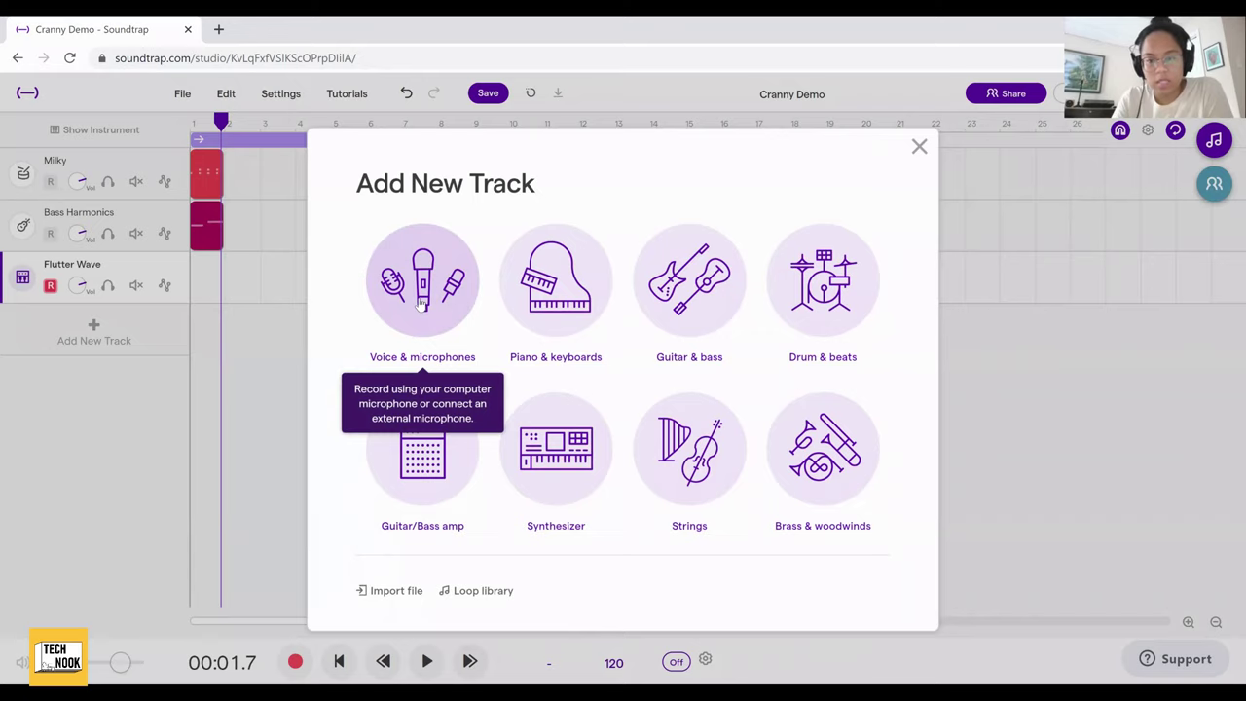
left_click(420, 303)
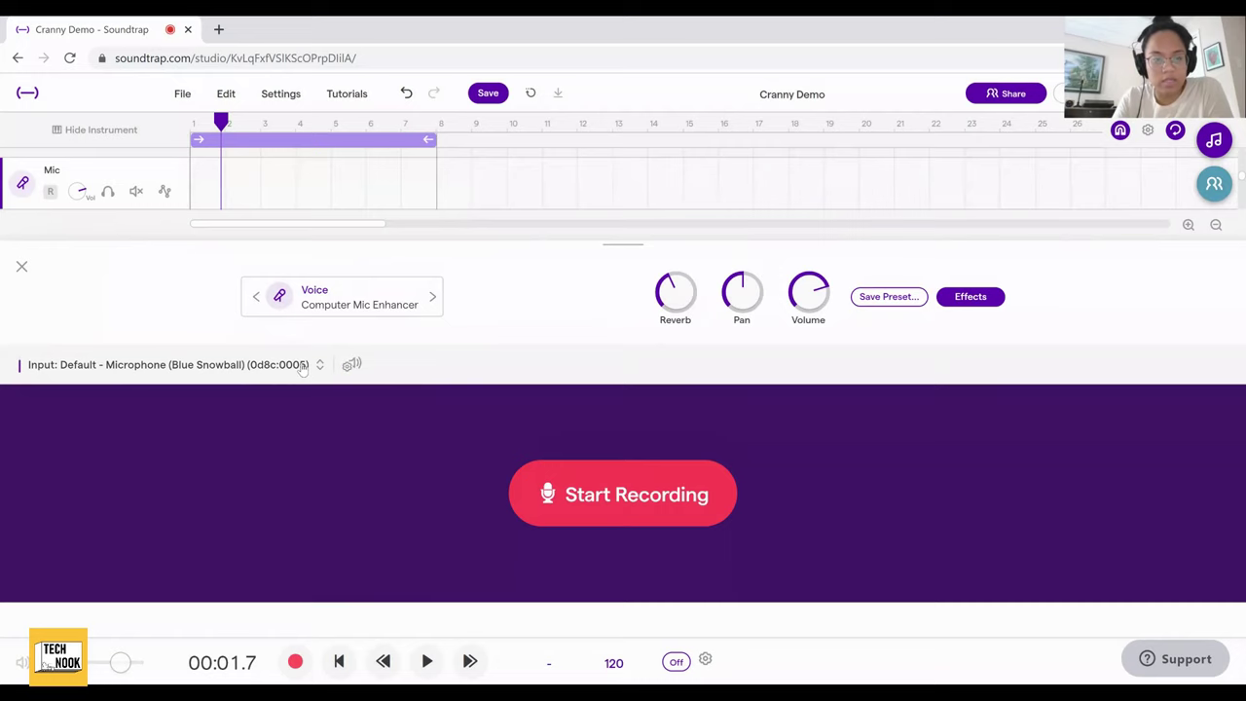
left_click(302, 367)
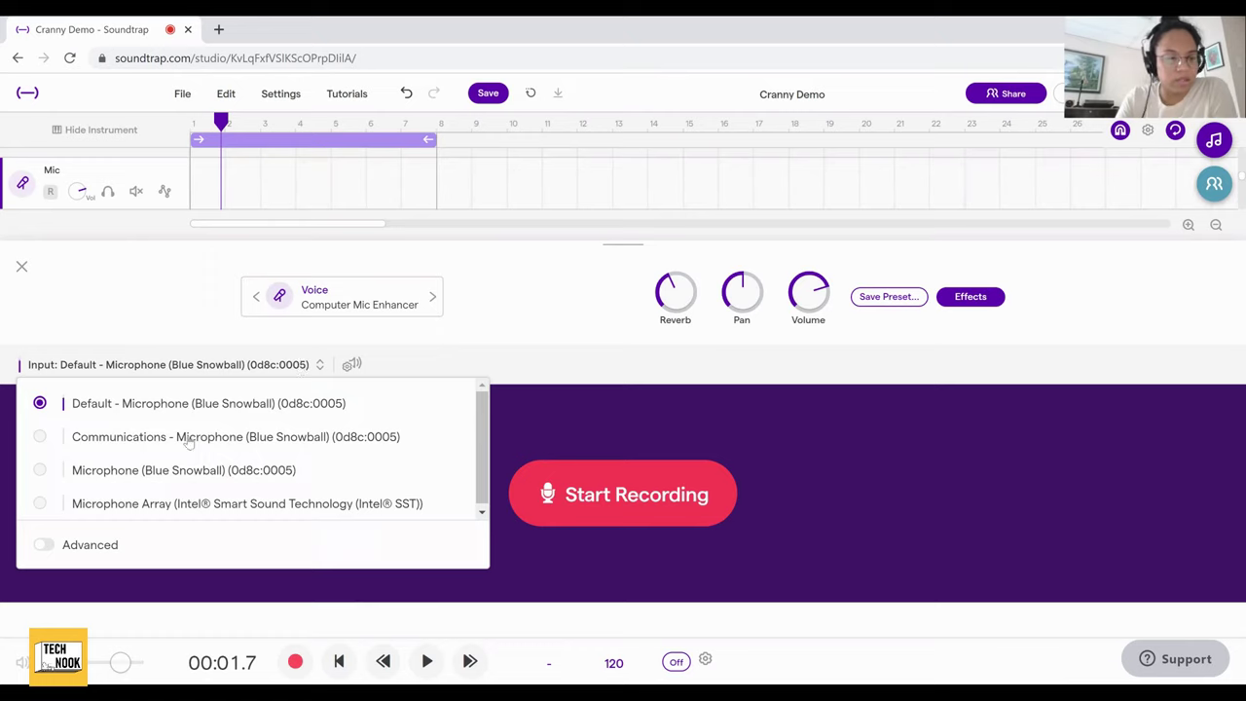
left_click(492, 319)
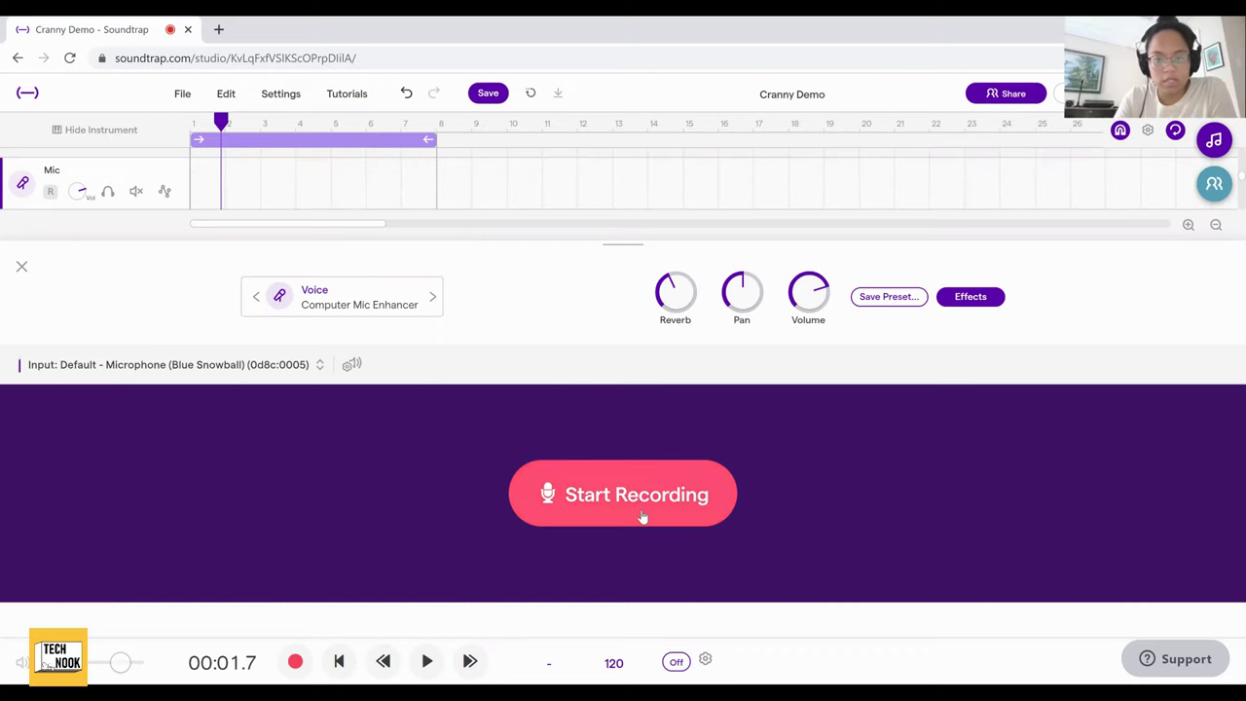
left_click(21, 268)
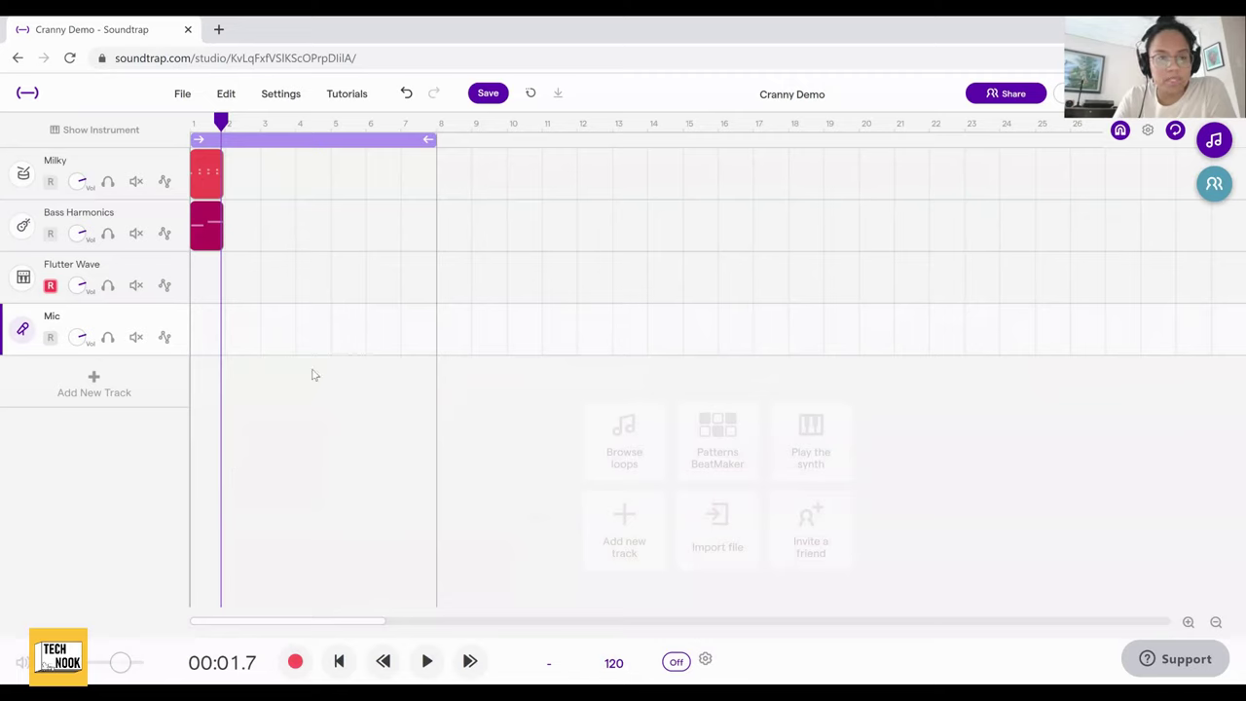
Loop the Milky drum clip so it repeats out to bar 8.
mouse_move(210, 181)
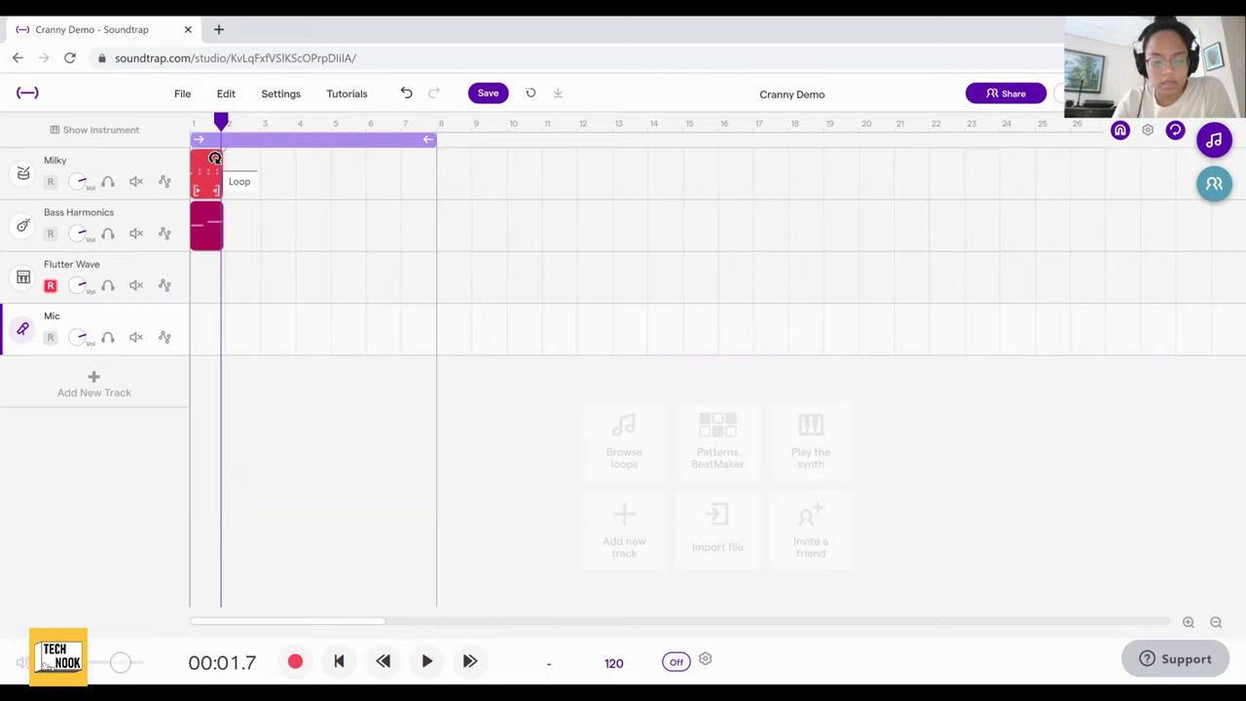
left_click(215, 158)
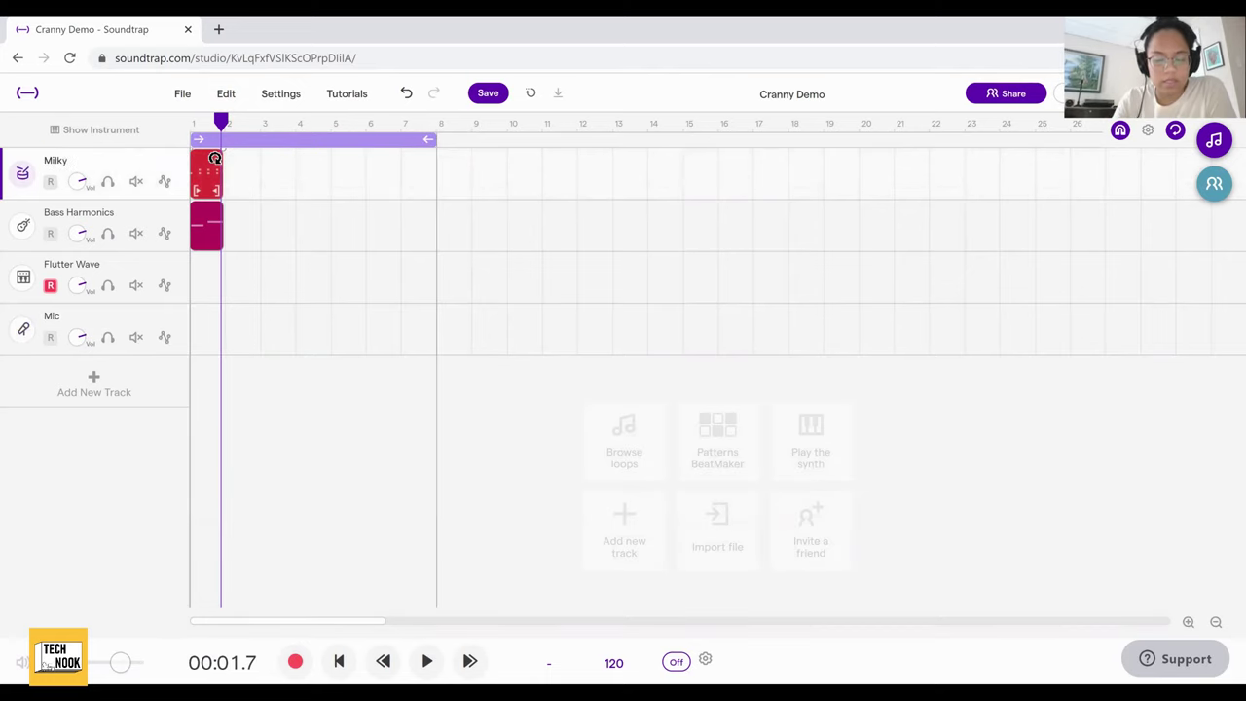
left_click_drag(215, 159, 423, 164)
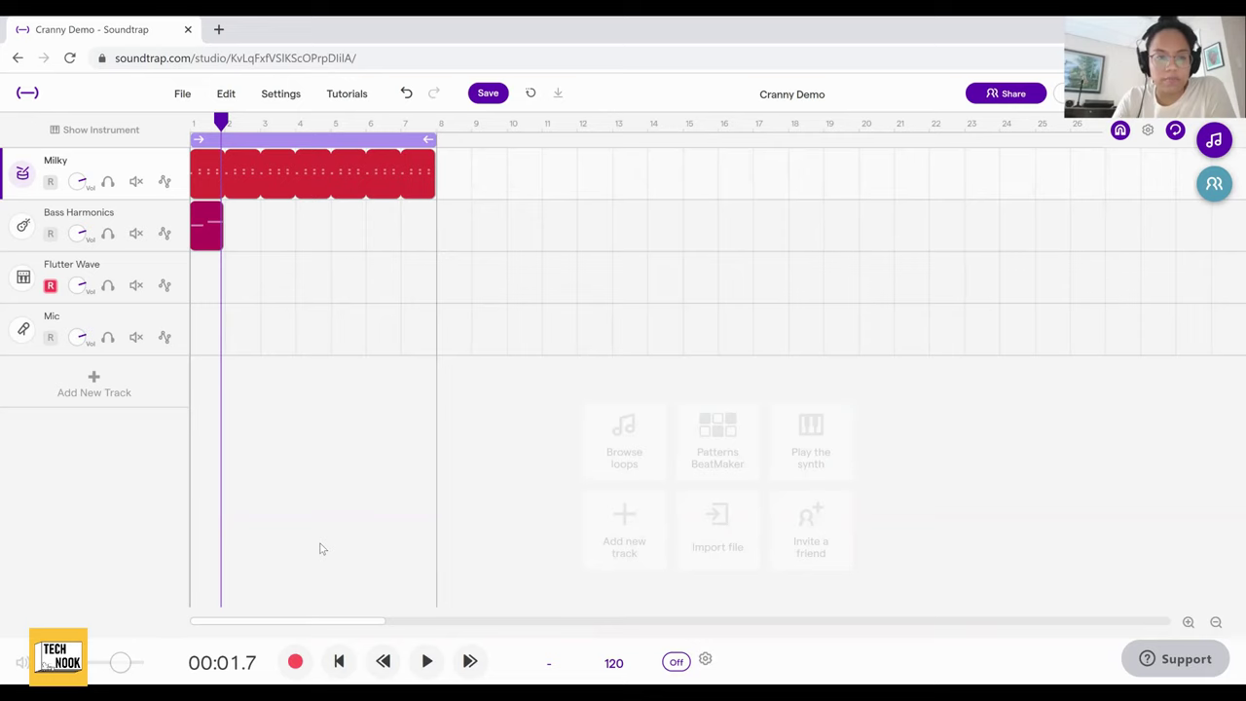
Play back from the start, then repeat the Bass Harmonics clip out to bar 8.
left_click(339, 661)
key("space")
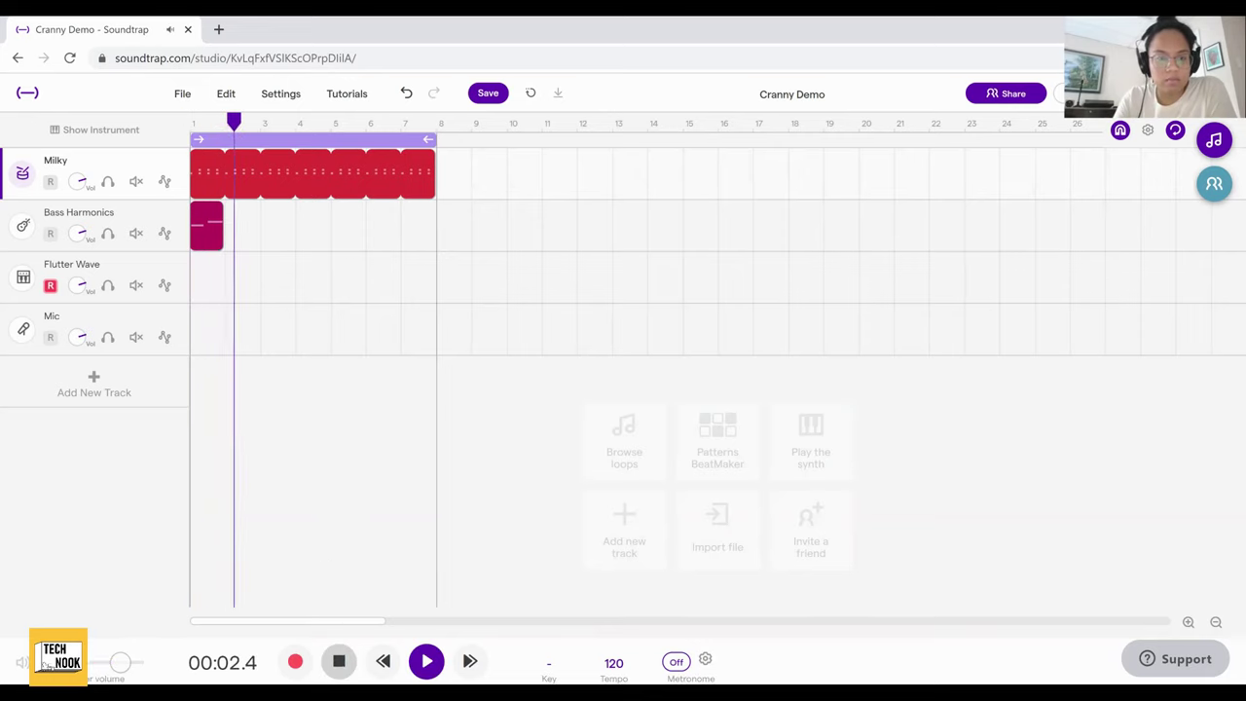
key("space")
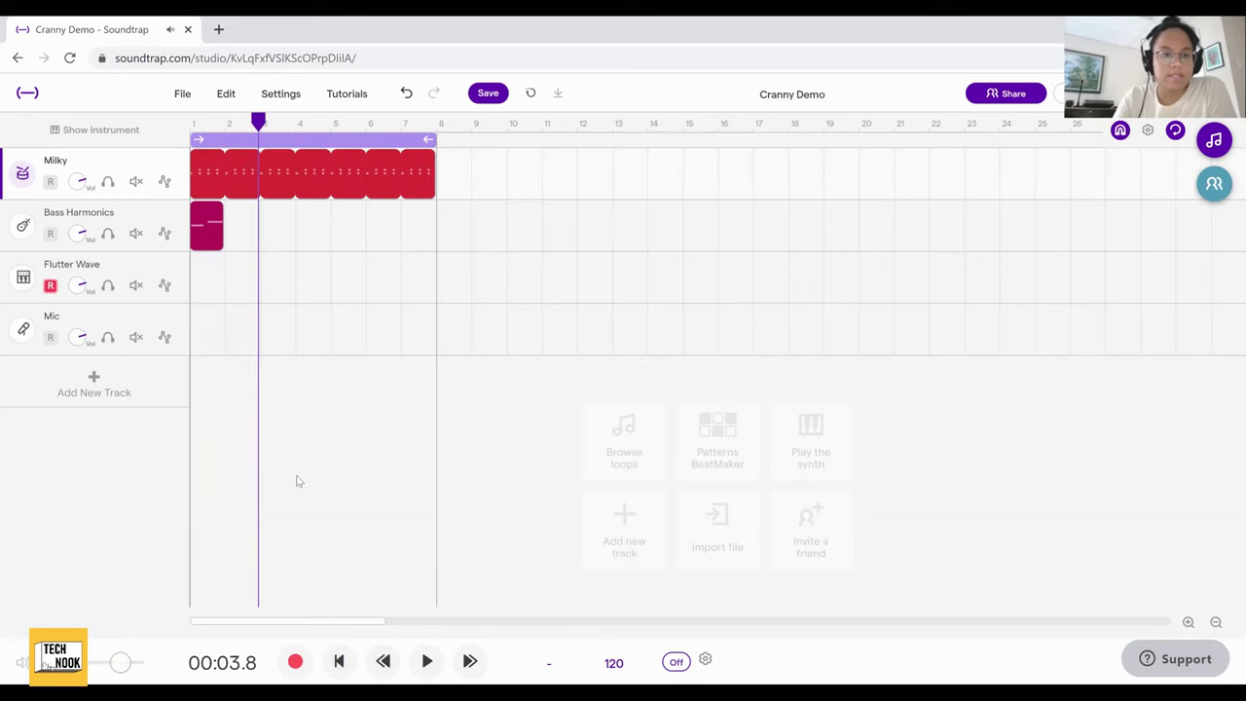
left_click_drag(214, 209, 425, 205)
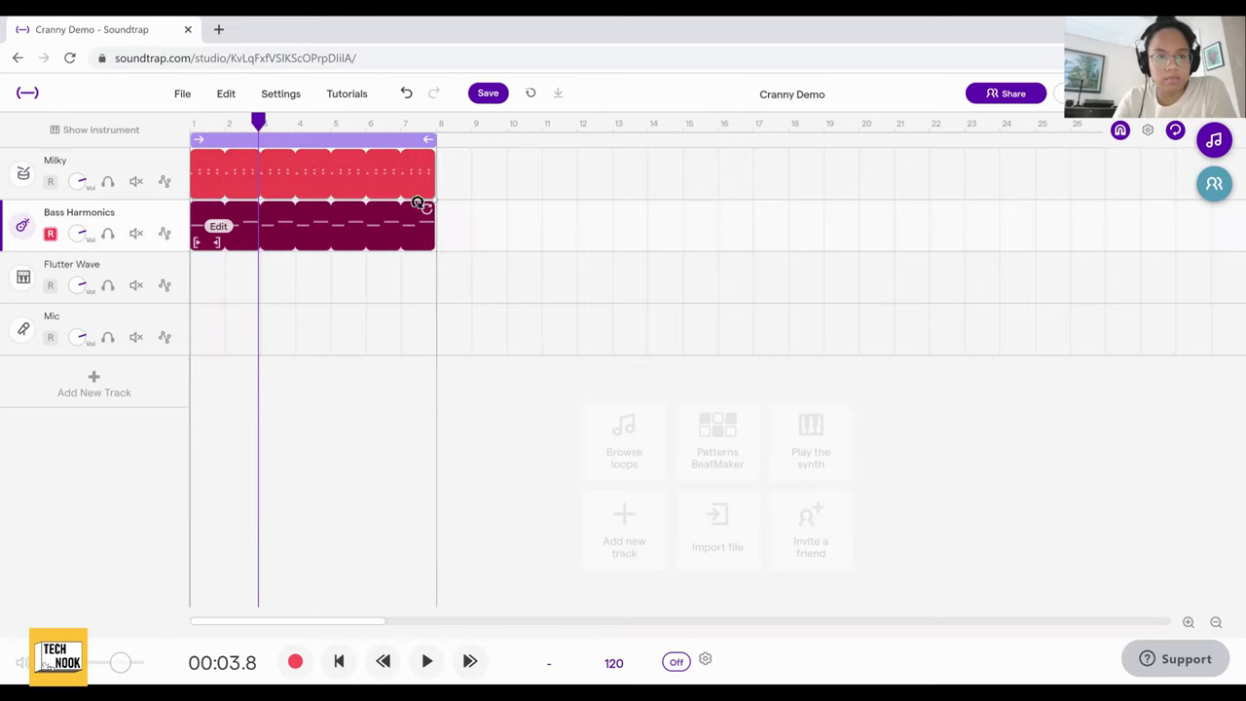
In the Collaborators panel's Invite popup, type a partial collaborator name, then erase it.
left_click(1213, 185)
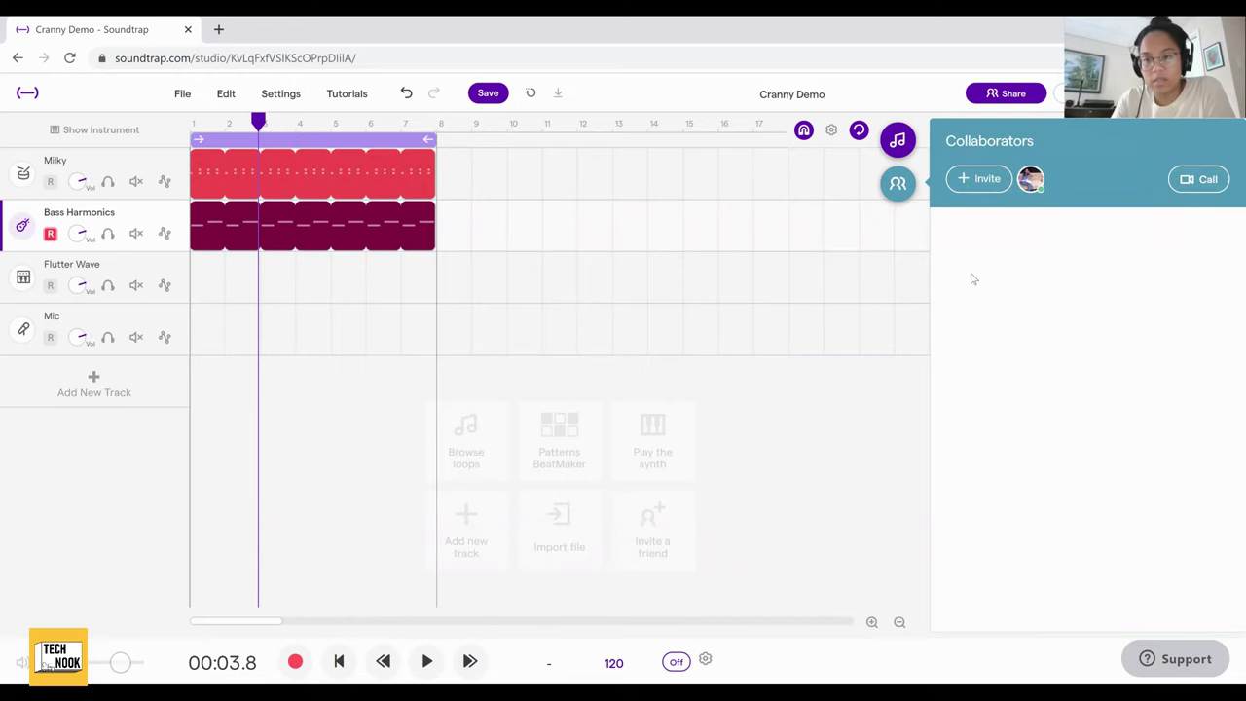
left_click(975, 190)
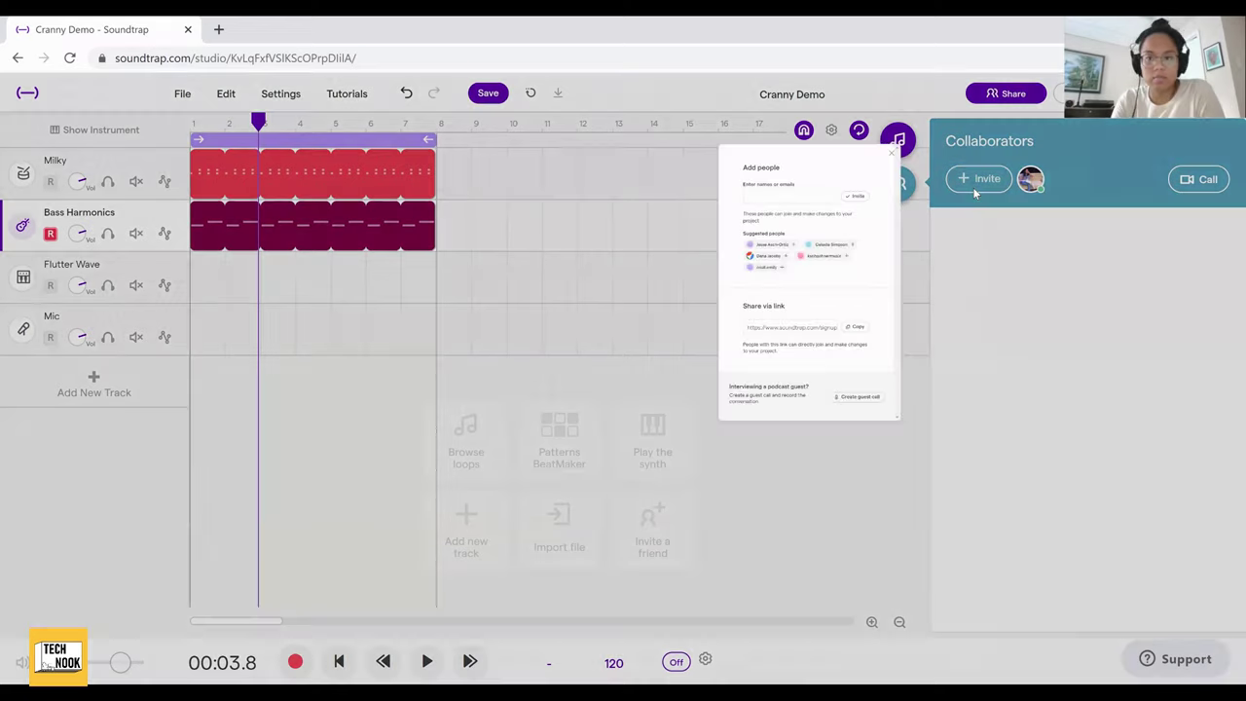
left_click(628, 202)
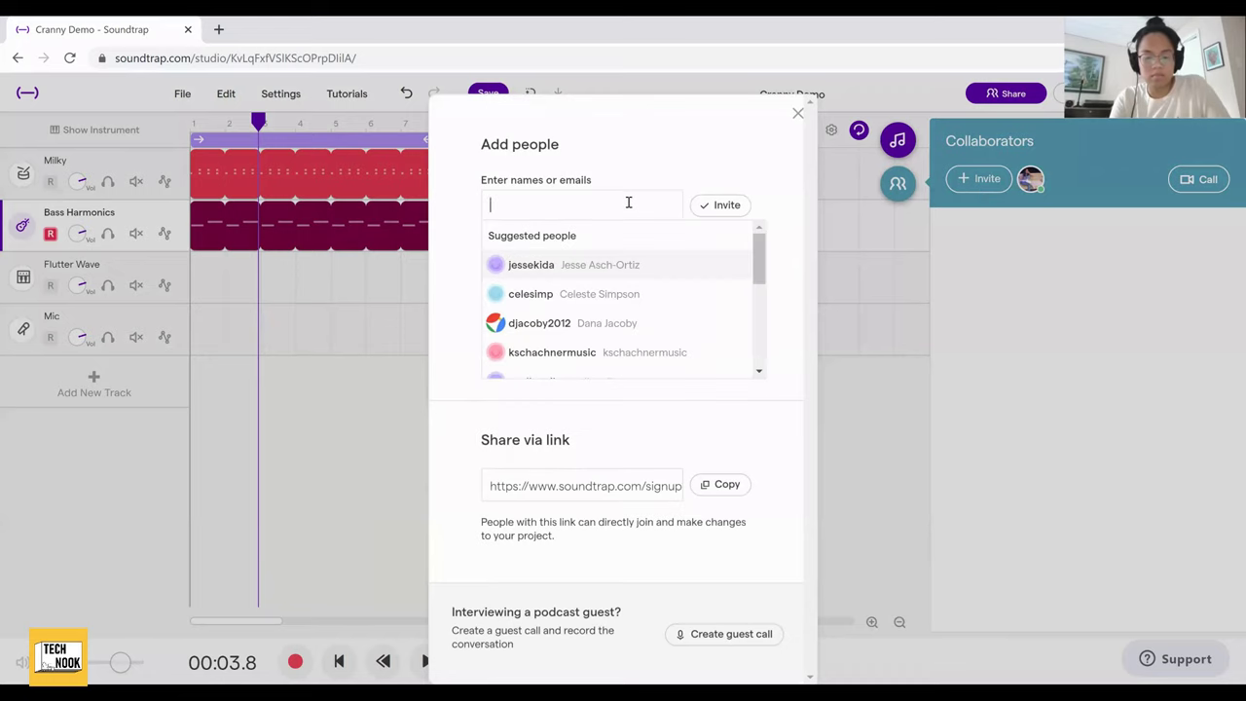
type("g")
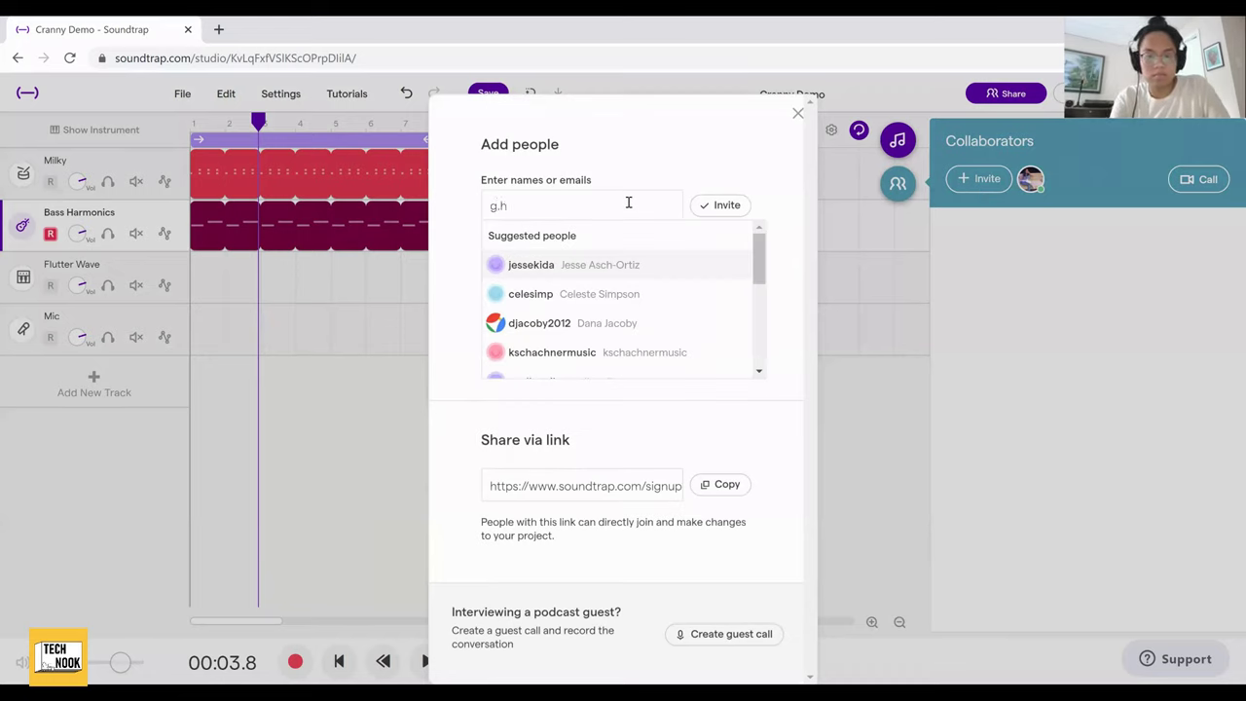
type(".h")
key("BackSpace")
key("BackSpace")
key("BackSpace")
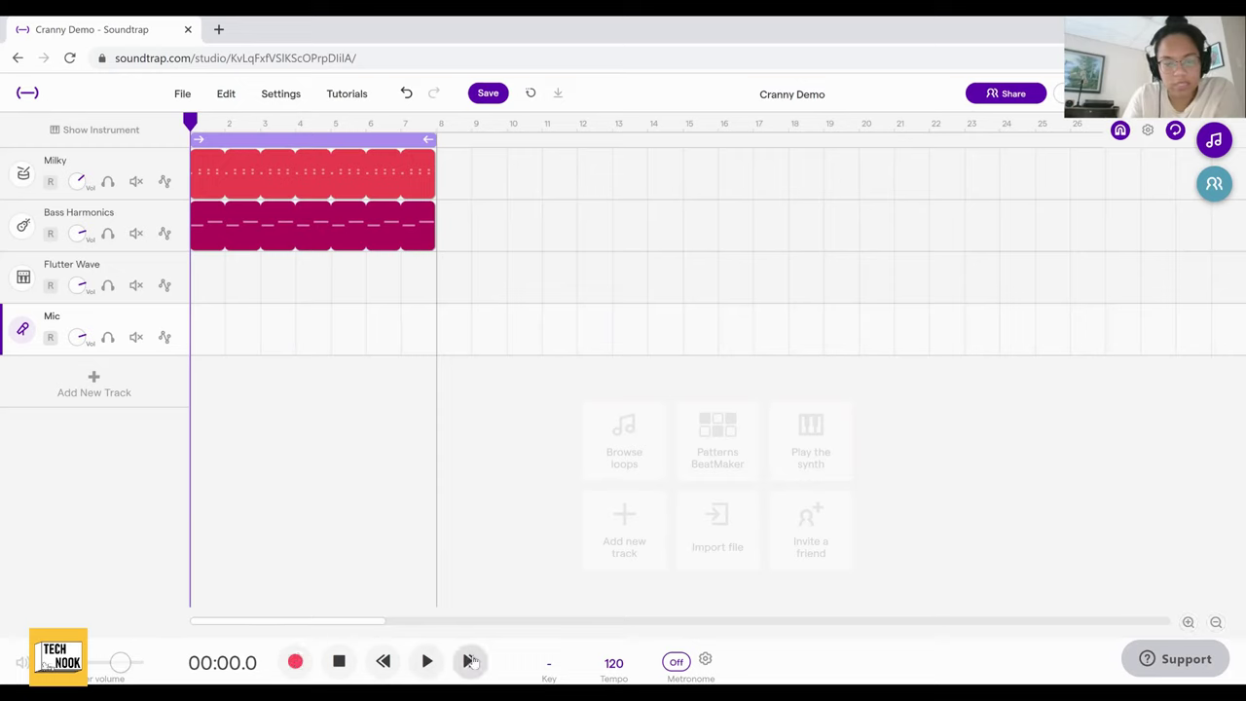
Leave the song key unset and tap out a tempo of 82 BPM in the Tempo dialog.
left_click(549, 664)
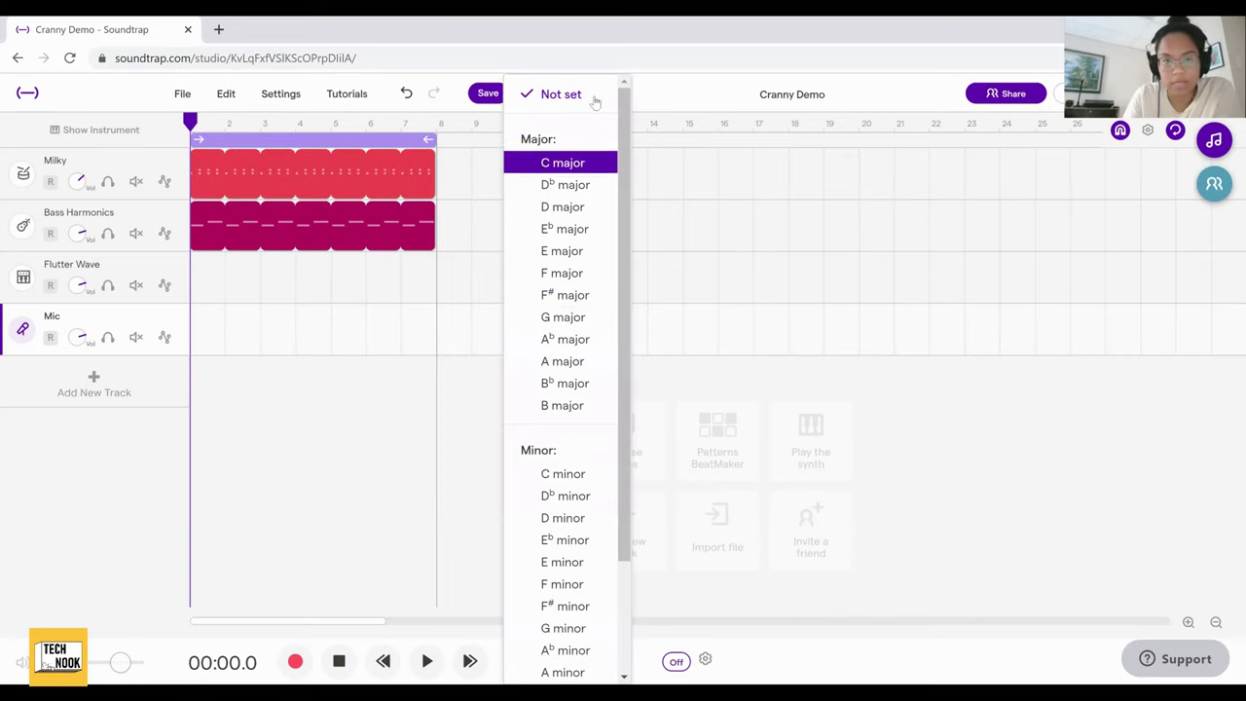
left_click(790, 655)
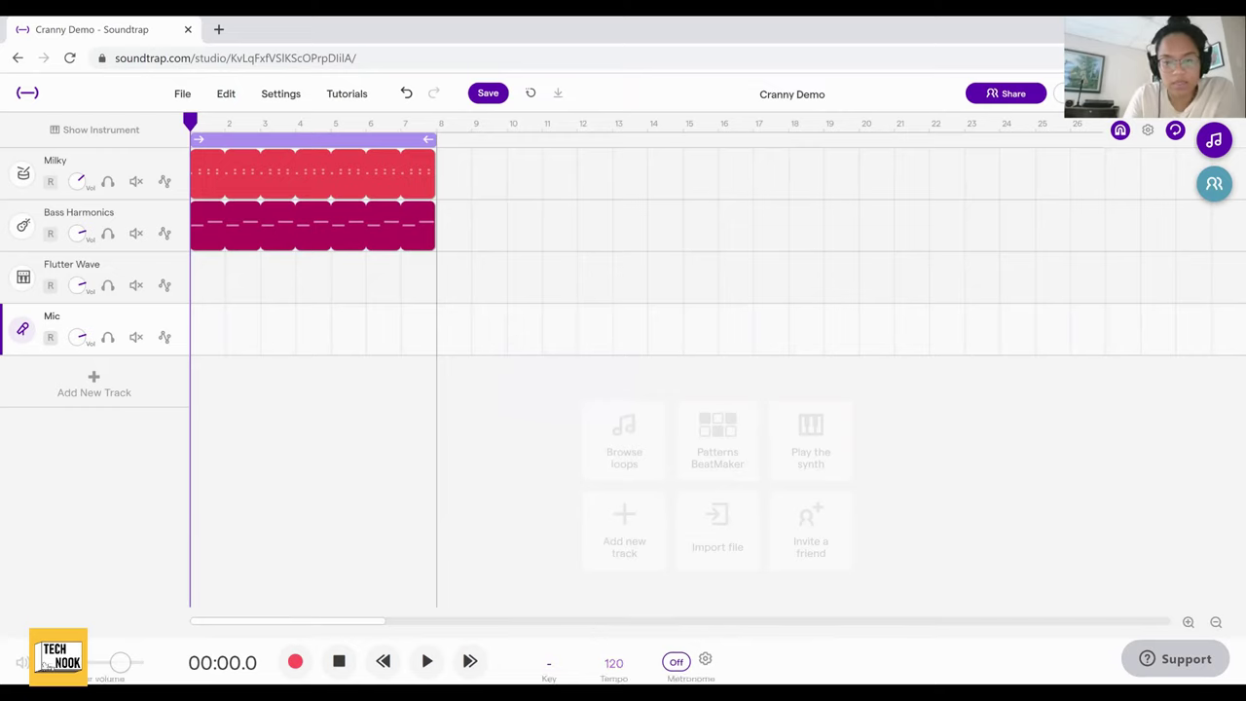
left_click(613, 663)
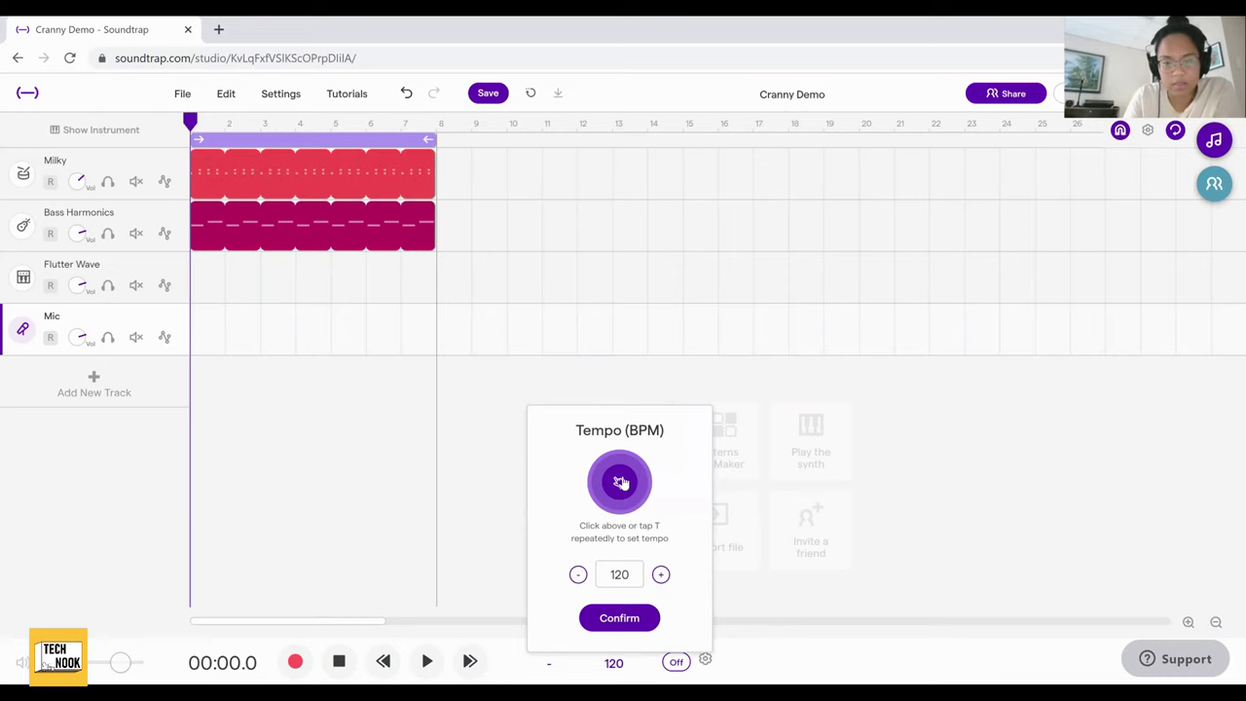
left_click(620, 482)
left_click(620, 483)
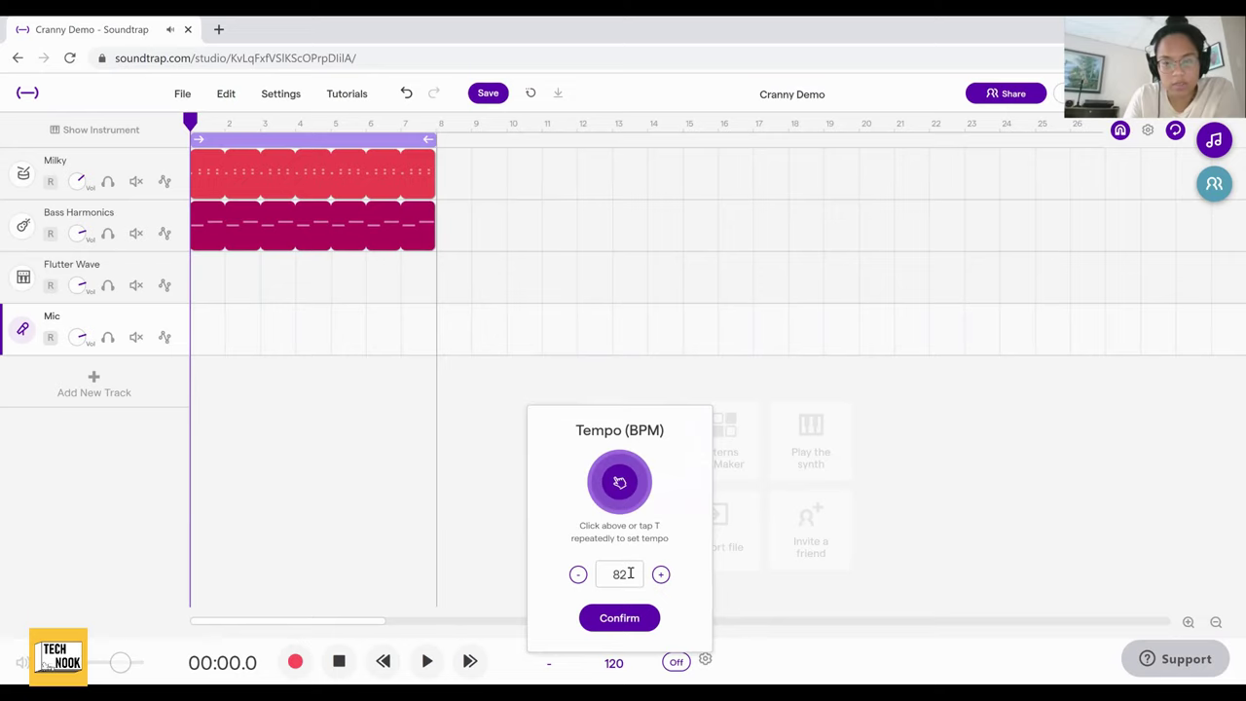
Confirm the 82 BPM tempo and toggle the metronome on, then back off.
left_click(619, 617)
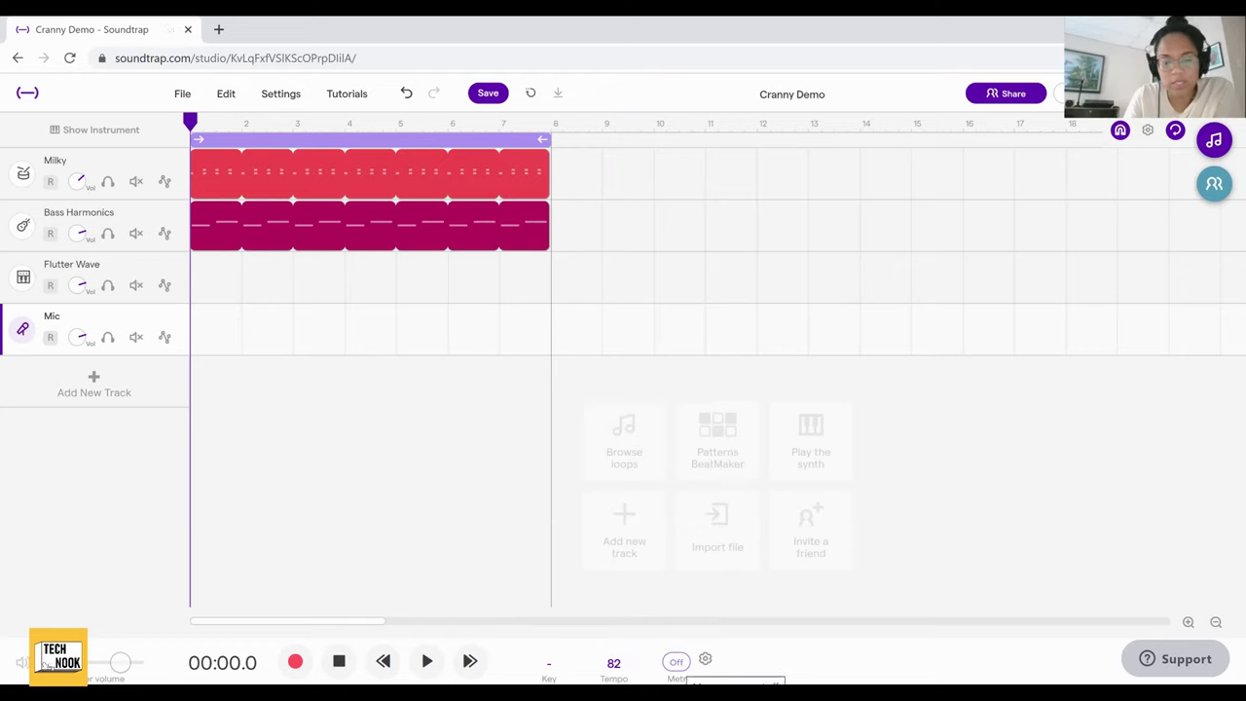
left_click(676, 662)
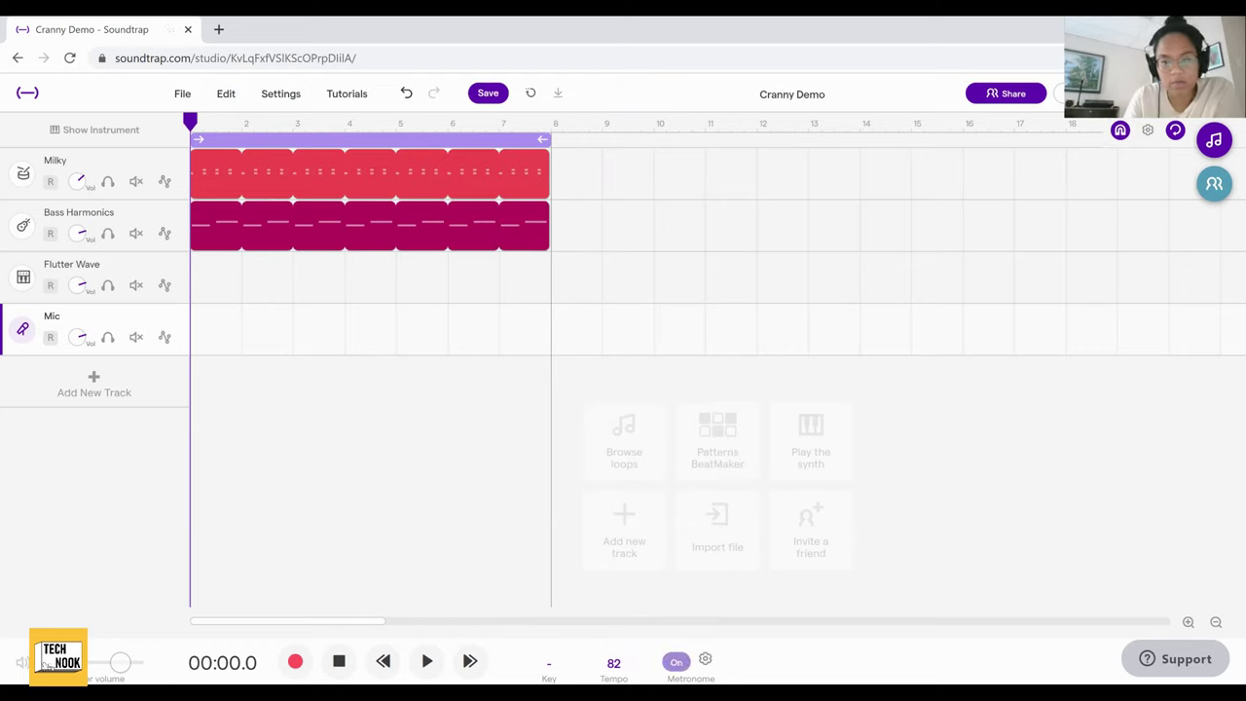
left_click(677, 661)
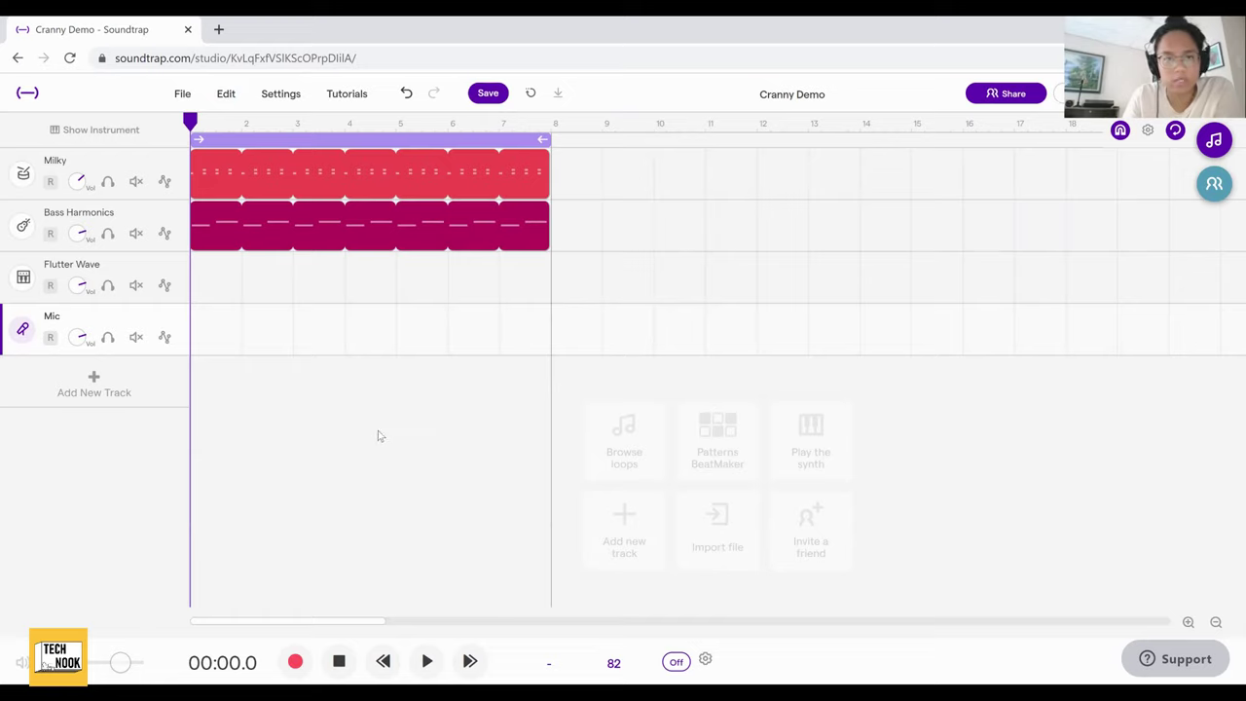
In the Bass Harmonics piano roll, drag the first C1 note's right edge to lengthen it.
mouse_move(234, 224)
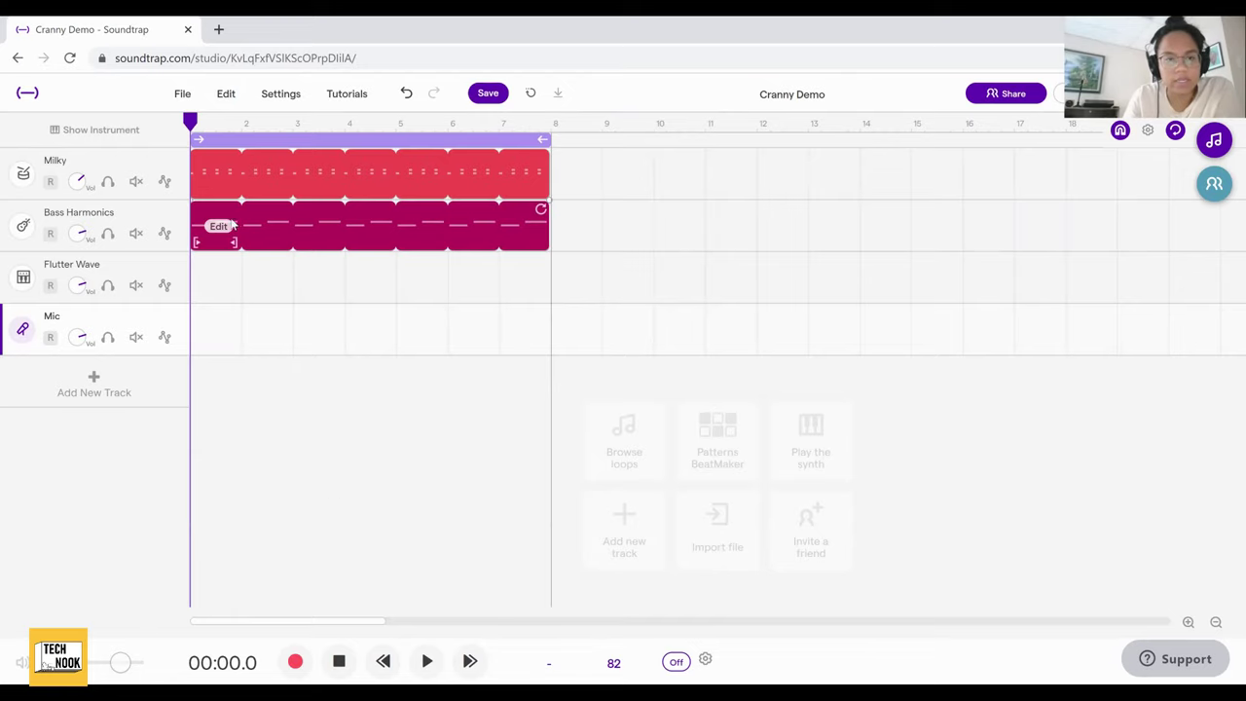
right_click(222, 230)
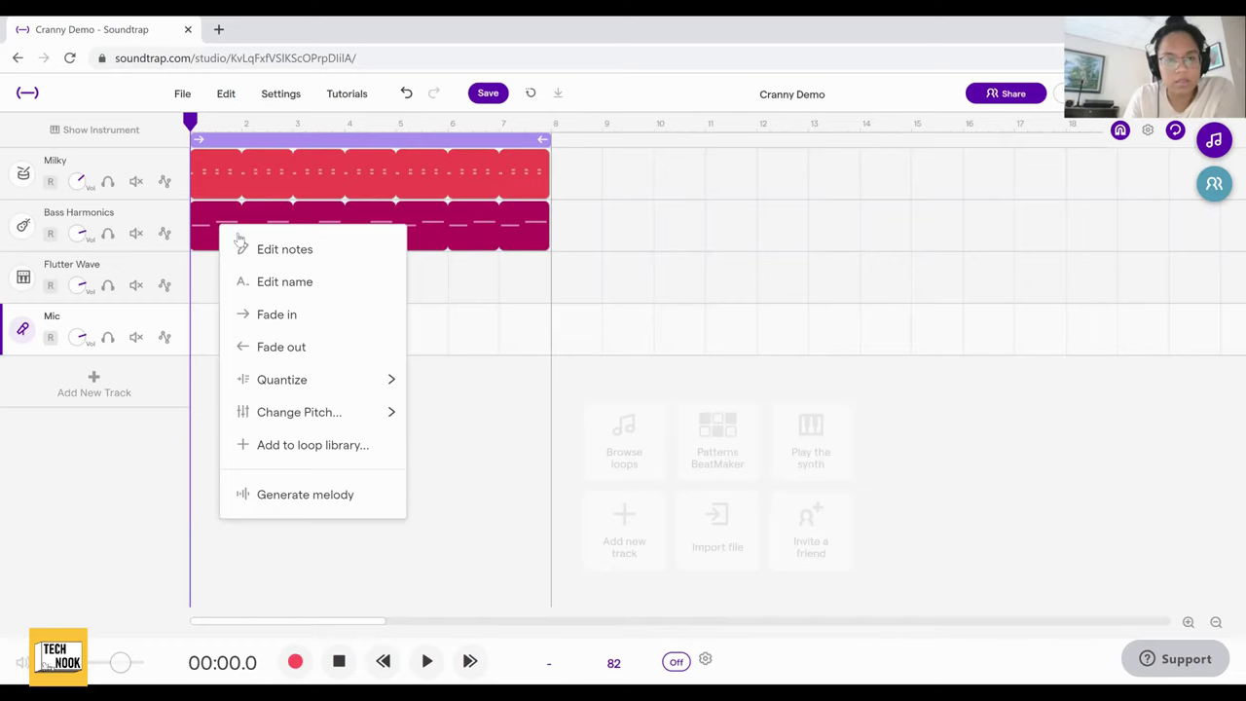
left_click(277, 255)
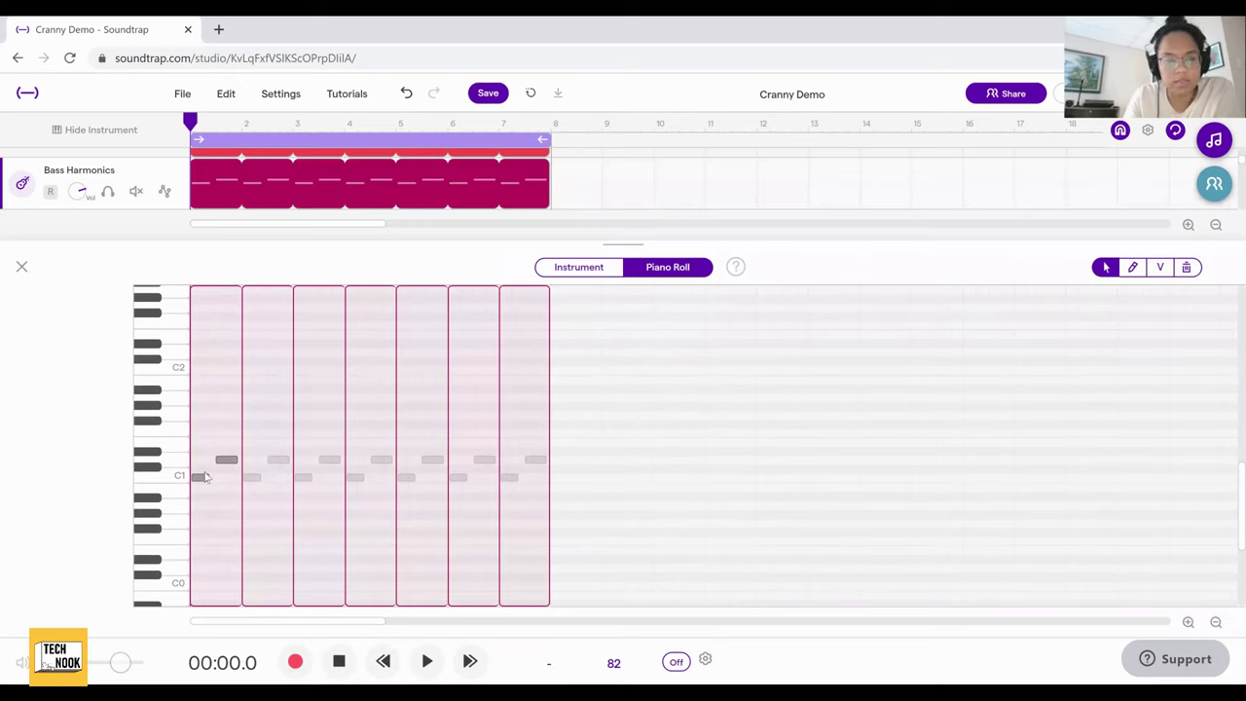
left_click(201, 477)
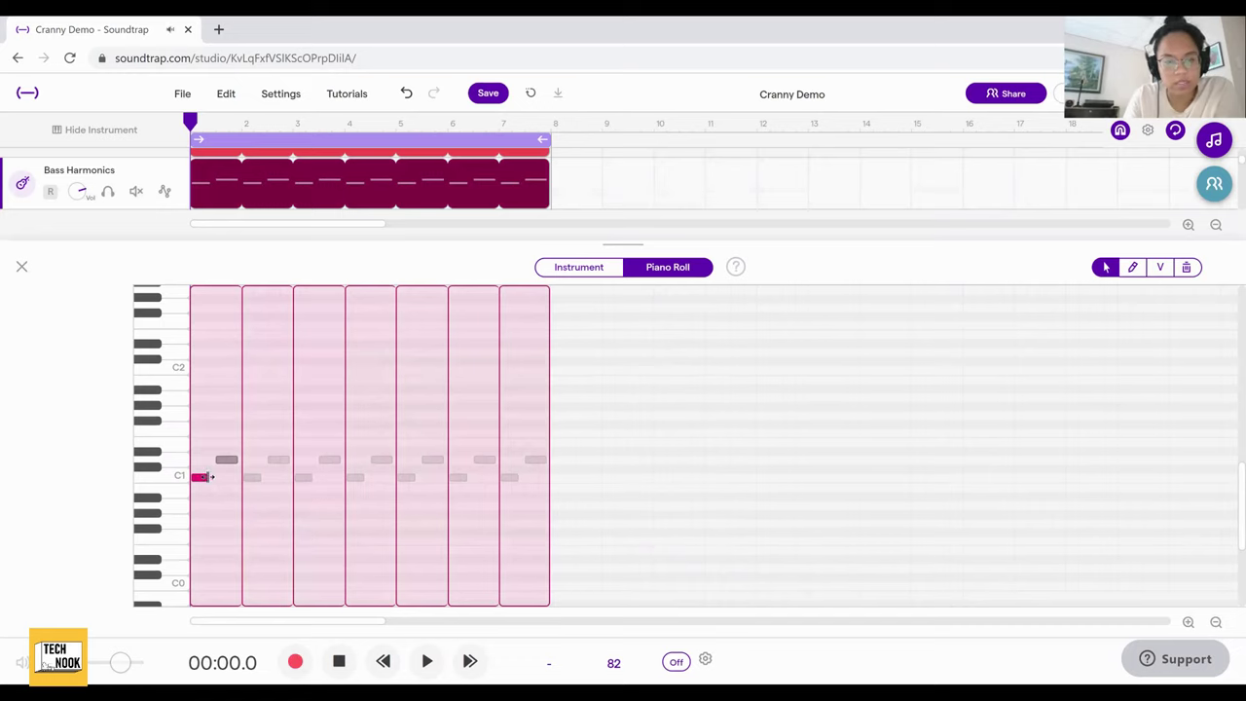
left_click_drag(210, 477, 218, 477)
mouse_move(207, 484)
left_mouse_down()
mouse_move(218, 337)
mouse_move(220, 406)
mouse_move(205, 425)
mouse_move(233, 415)
mouse_move(220, 368)
mouse_move(200, 368)
mouse_move(198, 479)
left_mouse_up()
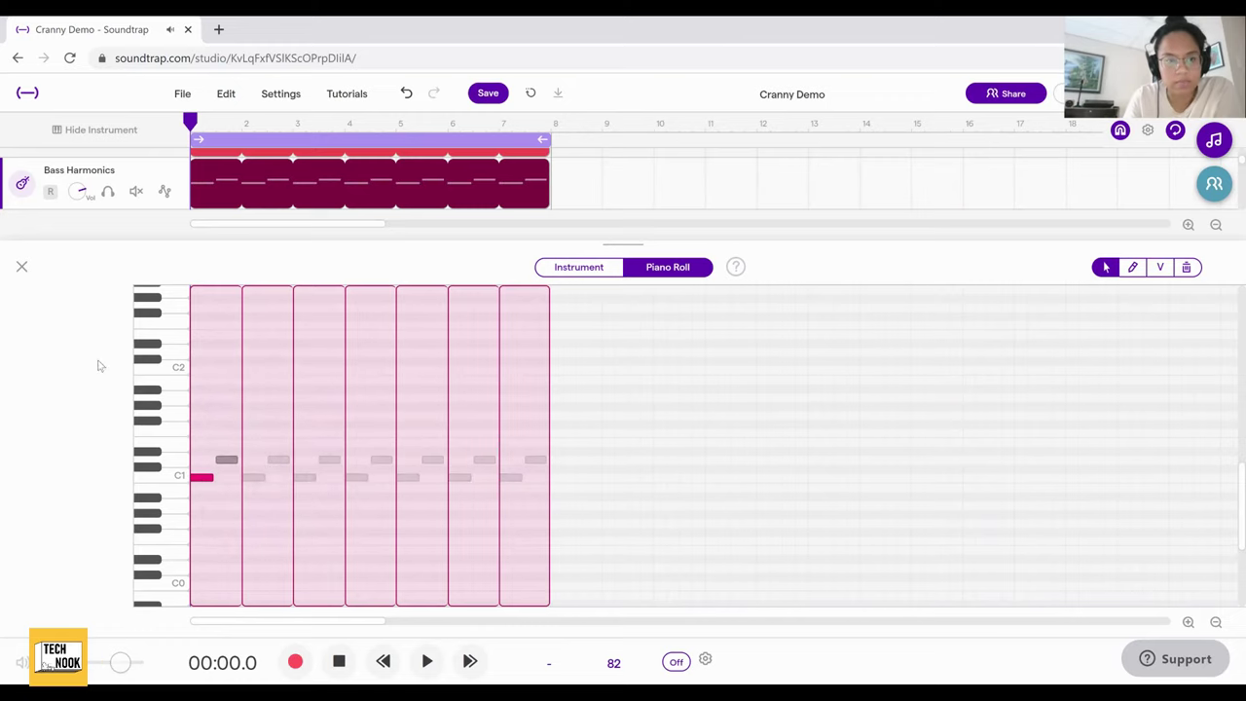
left_click(21, 266)
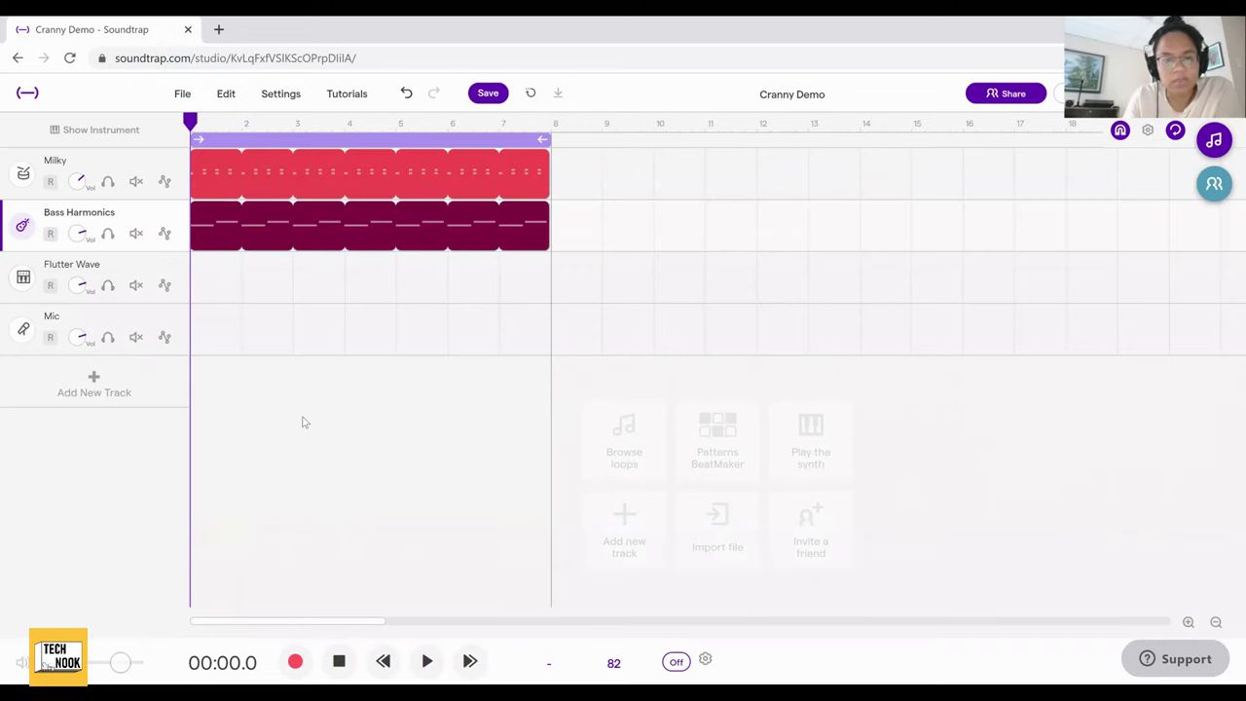
Quantize the Bass Harmonics clip's notes to 1/4.
mouse_move(225, 236)
right_click(224, 234)
mouse_move(347, 376)
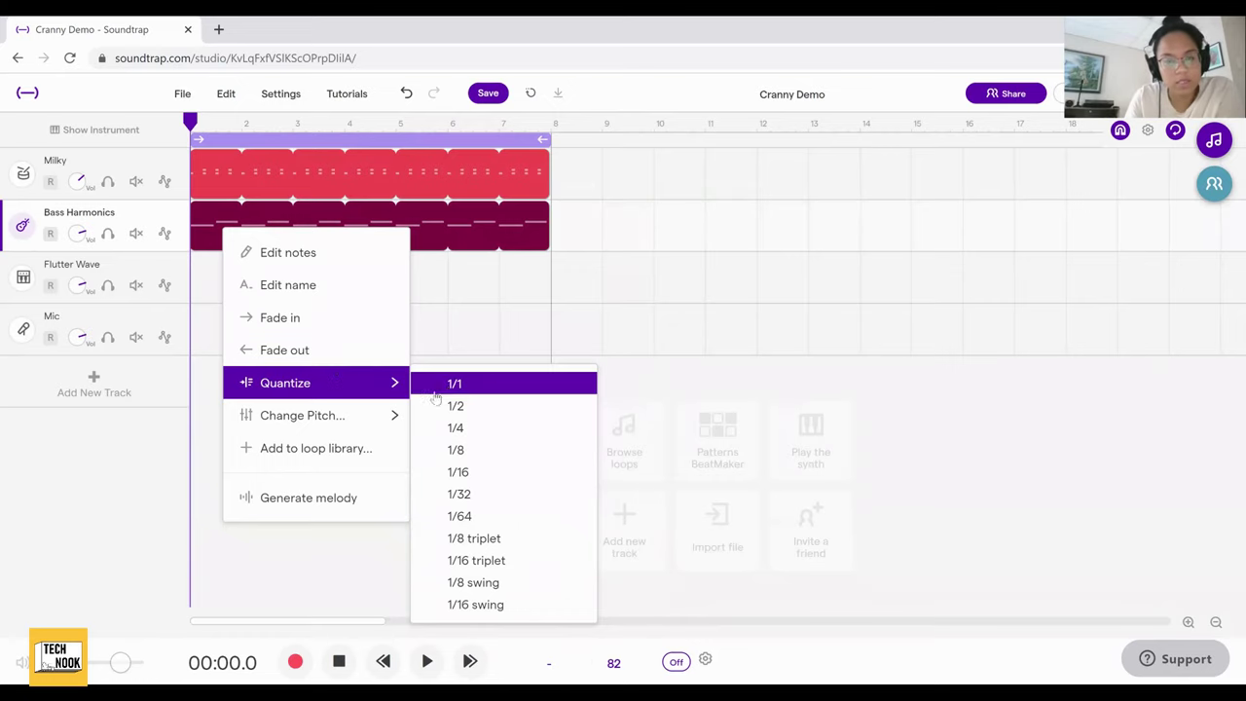
left_click(468, 430)
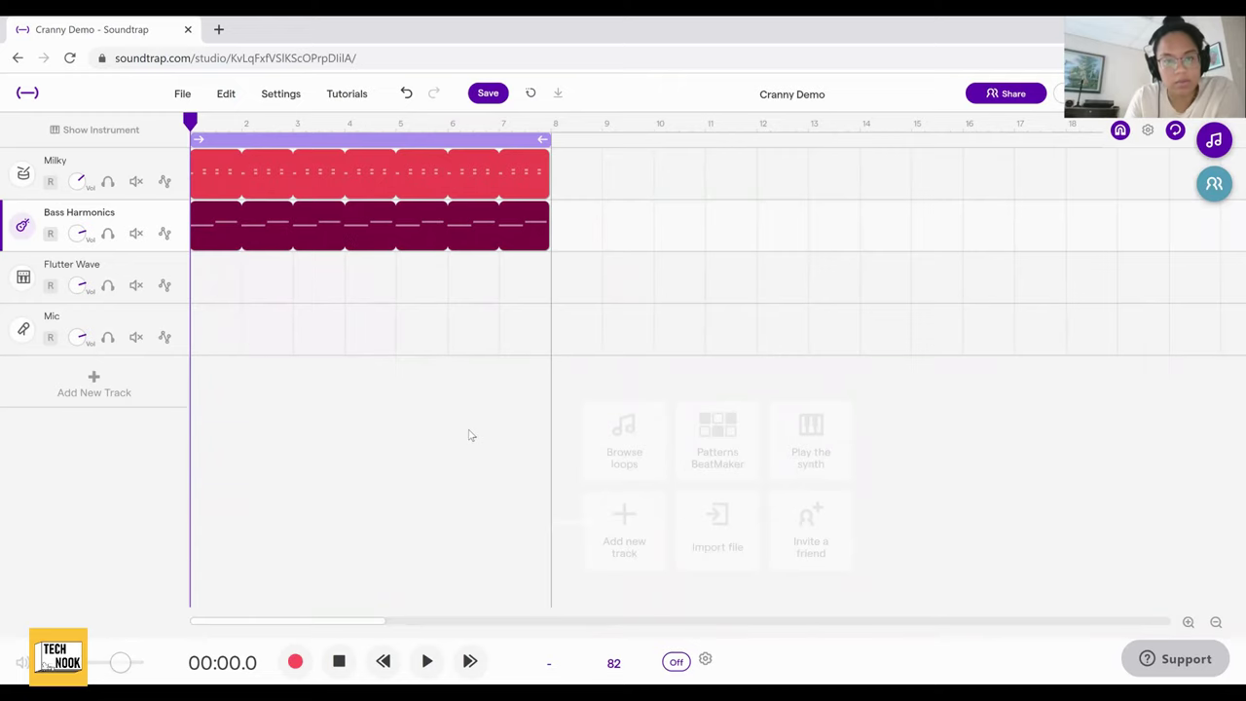
Play the project to hear the quantized bass, then stop playback.
mouse_move(234, 237)
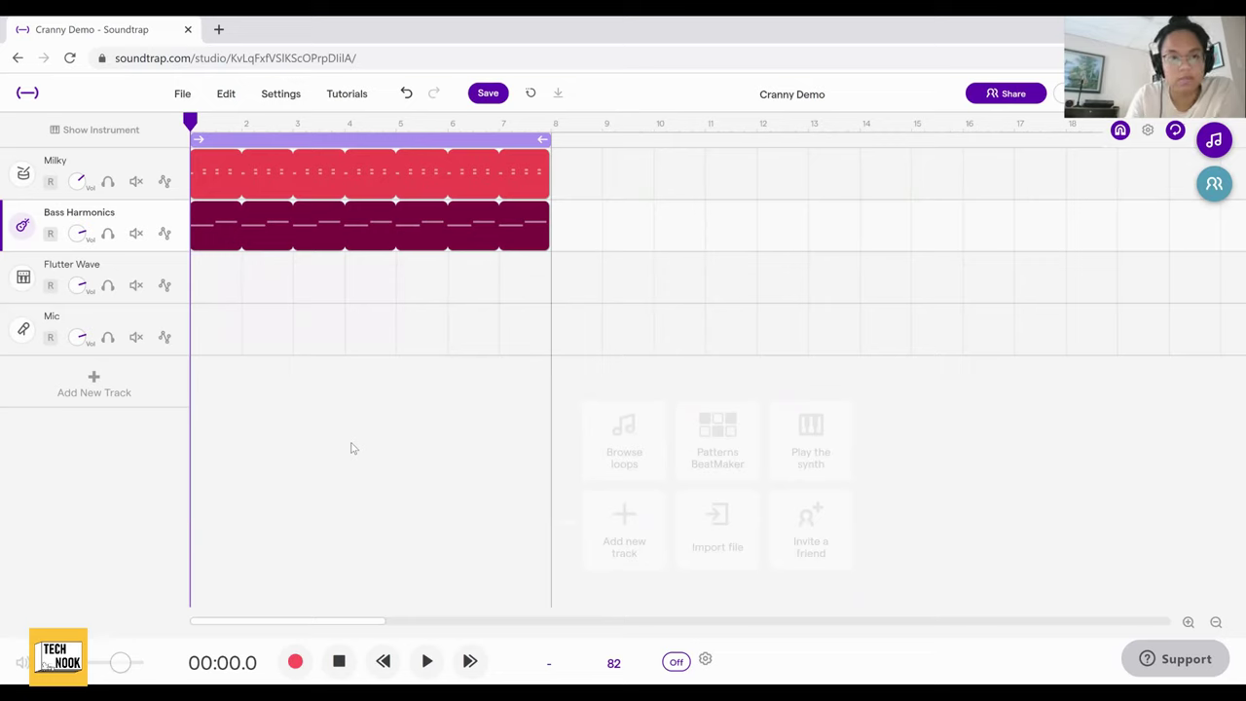
key("space")
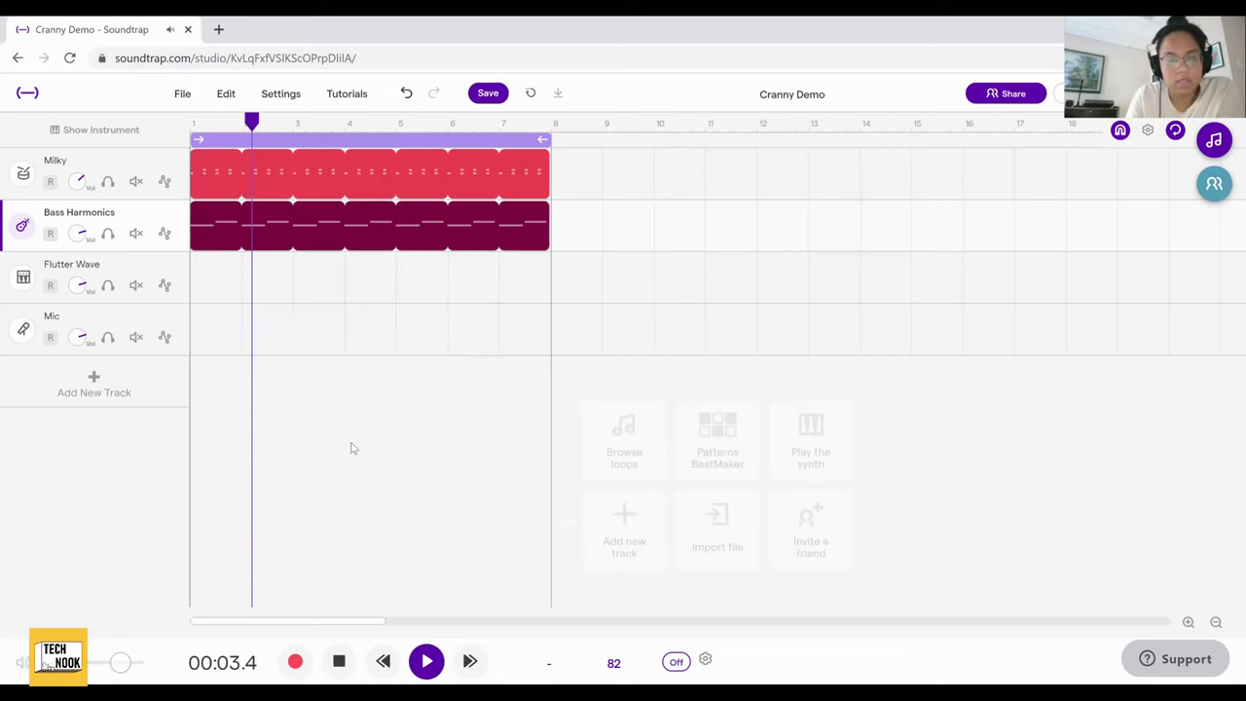
key("space")
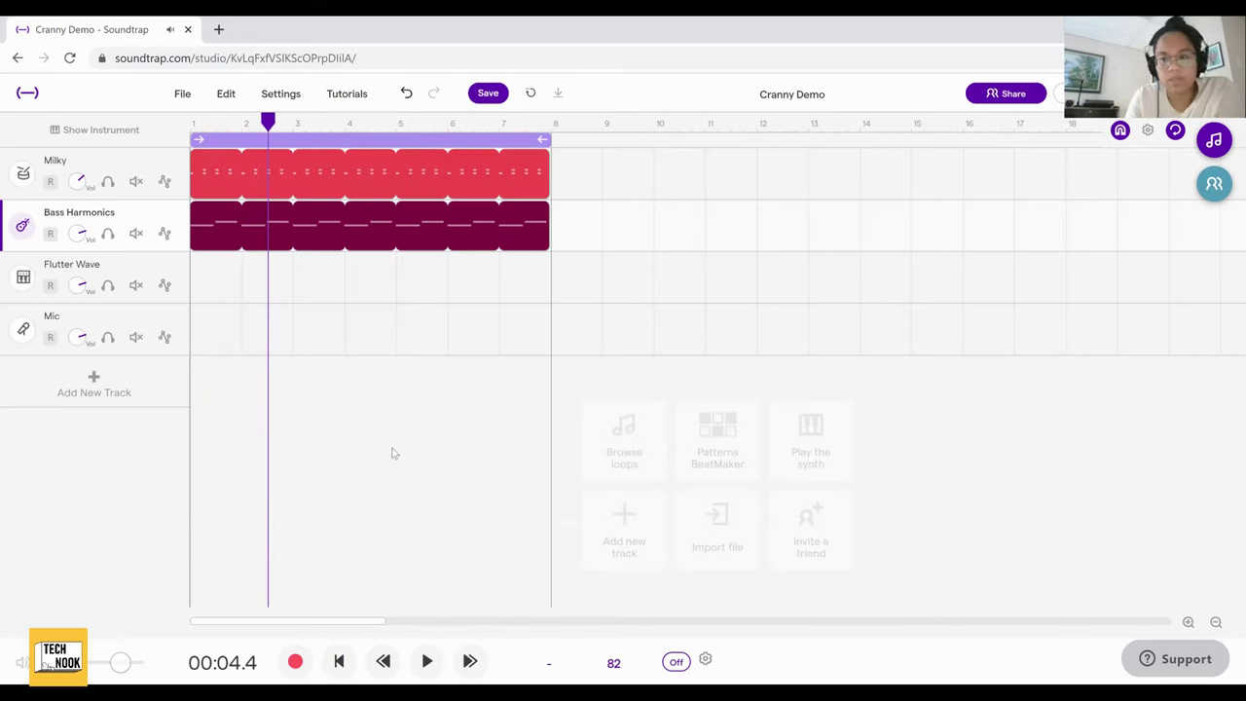